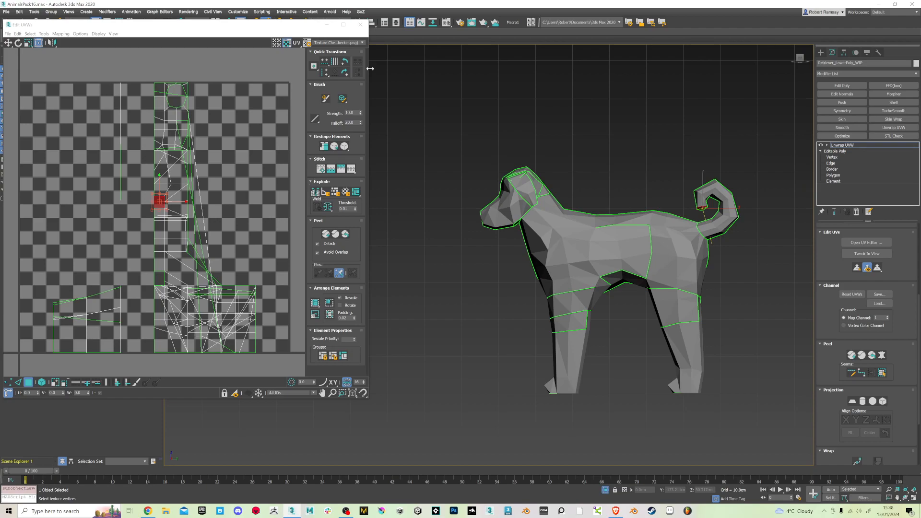
Enter the Unwrap UVW modifier's Polygon level and select all of the dog's polygons
middle_drag(575, 166, 548, 156)
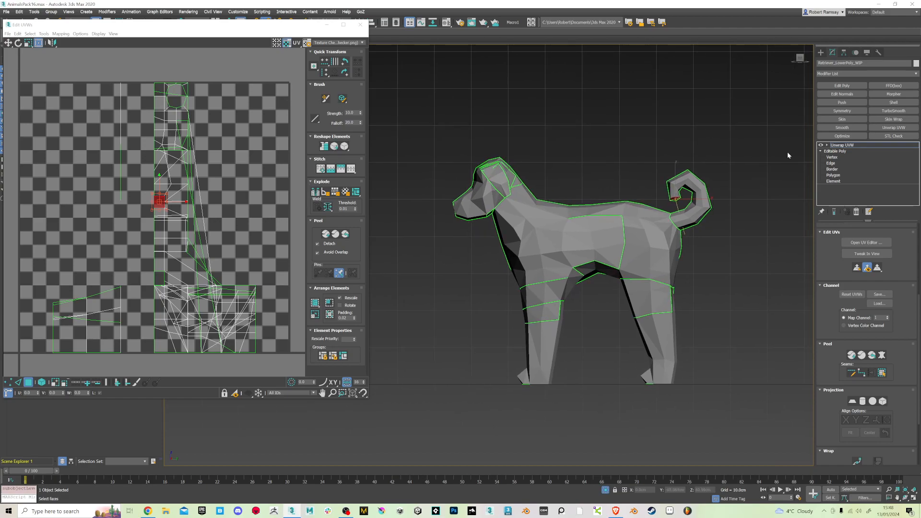
click(827, 146)
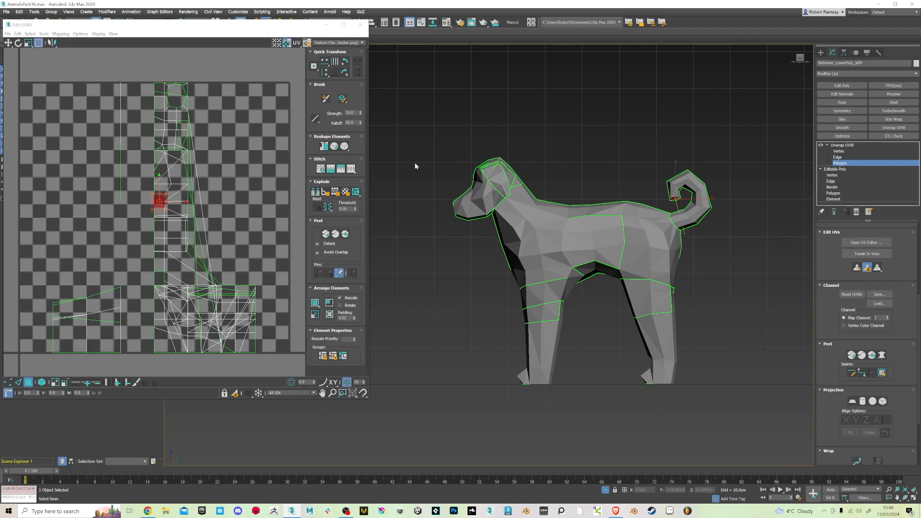
drag(798, 445, 787, 428)
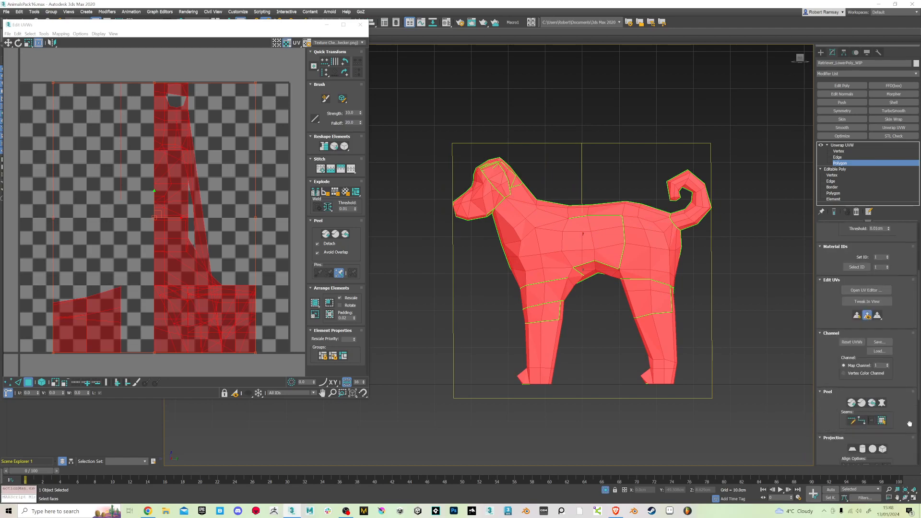
Apply a planar projection to the selected polygons, aligned to the straight side view of the dog and fitted to its outline
scroll(910, 317, up, 3)
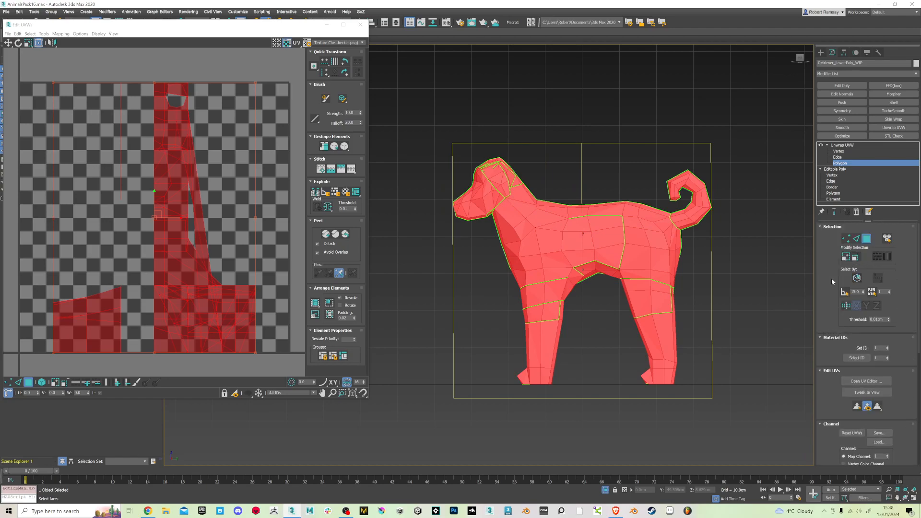
alt+middle_drag(750, 414, 638, 238)
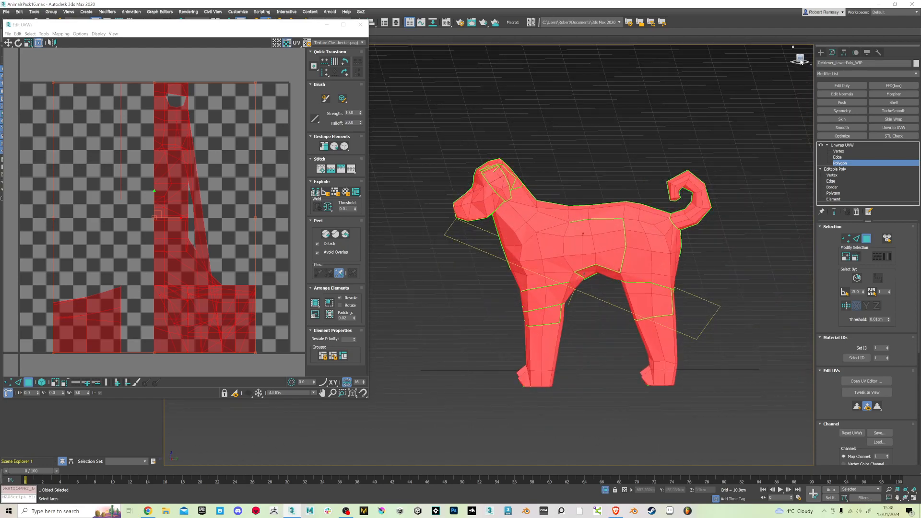
click(799, 60)
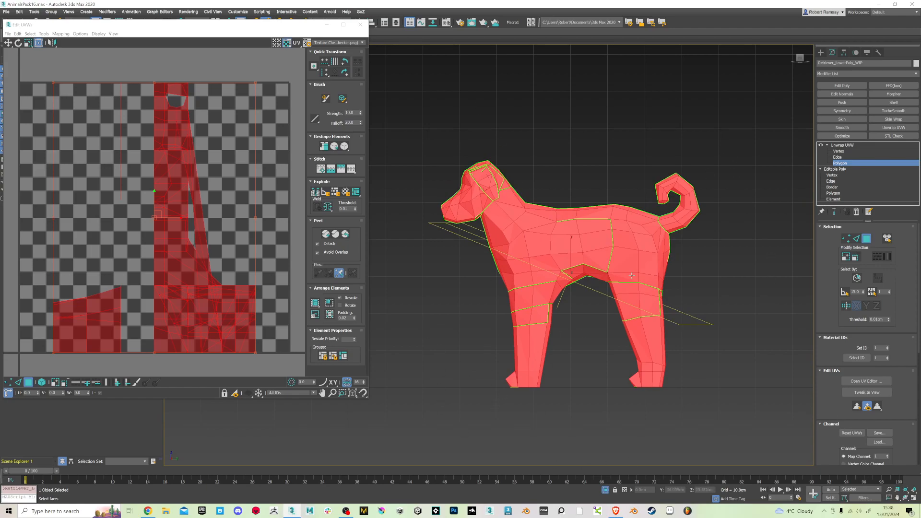
scroll(826, 320, down, 5)
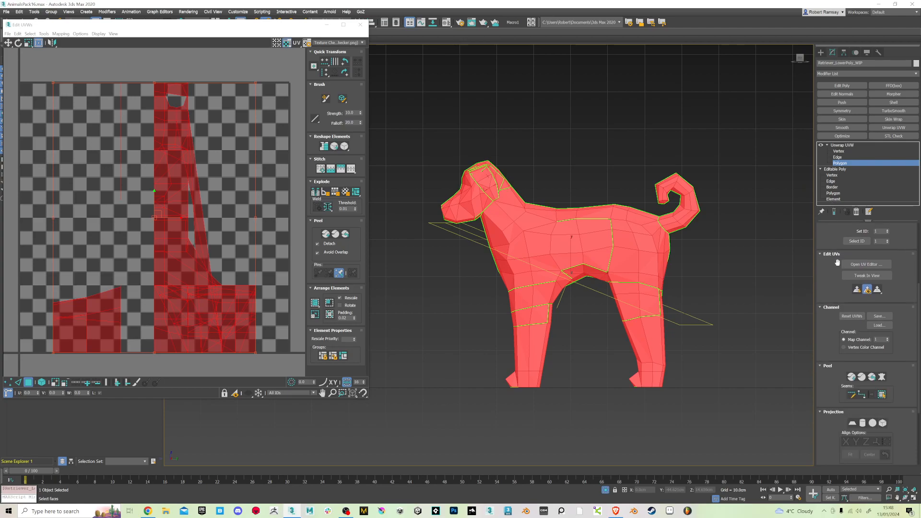
drag(828, 402, 833, 324)
click(852, 348)
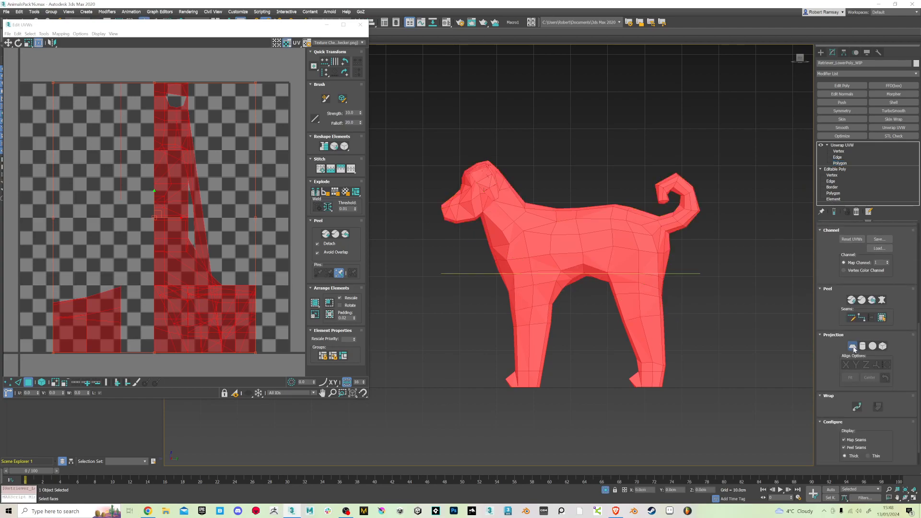
click(887, 365)
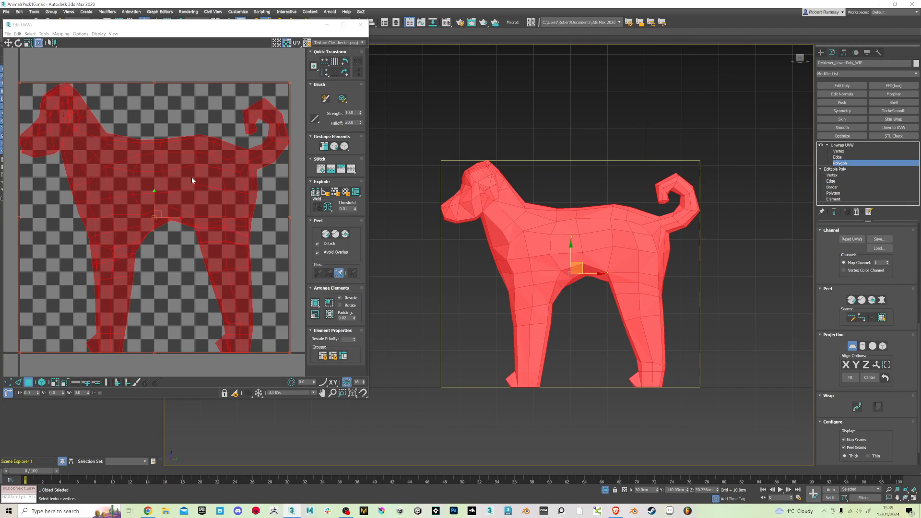
Close the UV editor and collapse the Unwrap UVW modifier into the dog's Editable Poly
alt+middle_drag(575, 288, 680, 288)
alt+middle_drag(536, 271, 495, 235)
scroll(576, 257, up, 5)
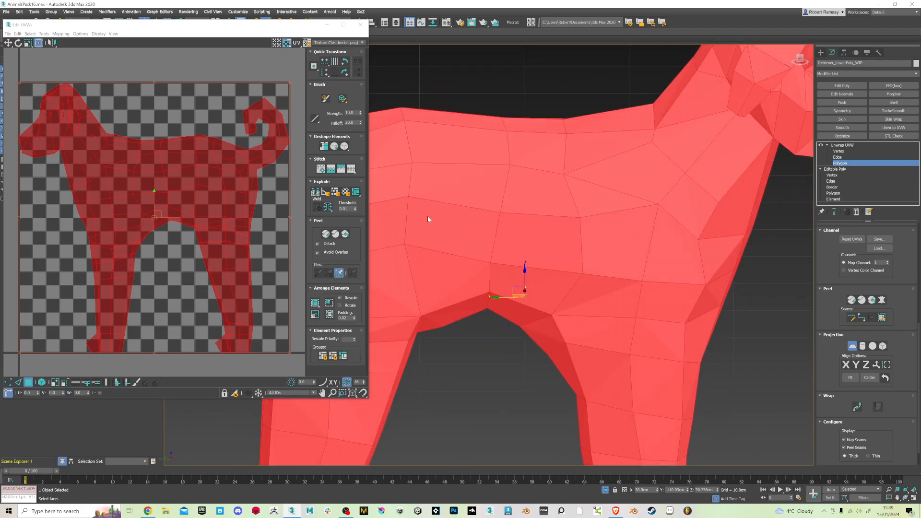
alt+middle_drag(468, 224, 631, 266)
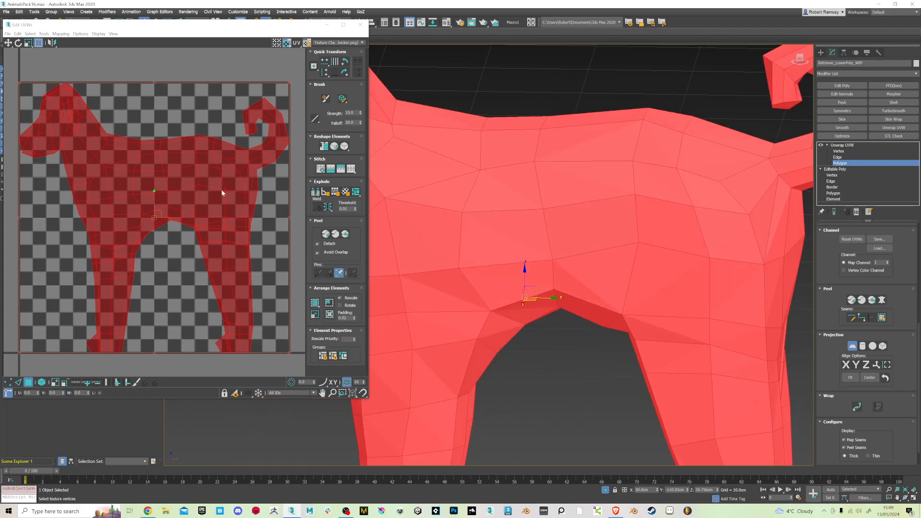
key(z)
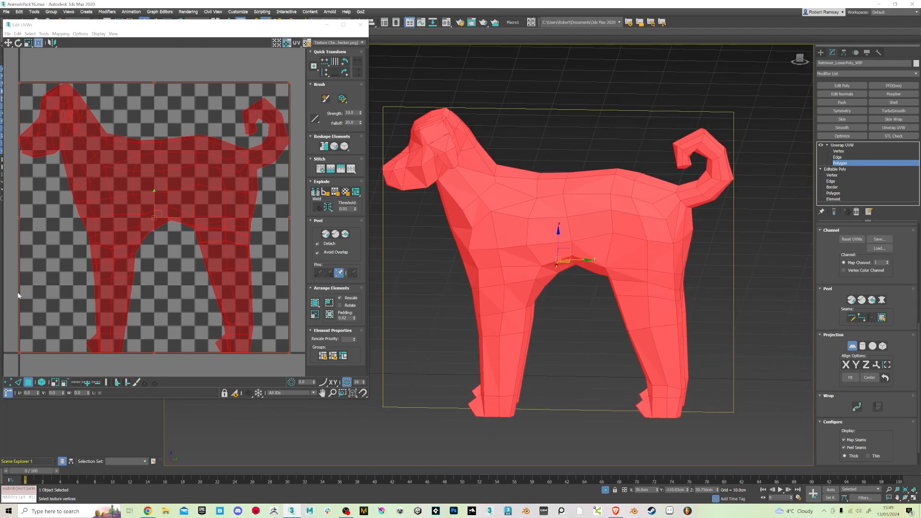
click(344, 43)
click(344, 44)
click(360, 25)
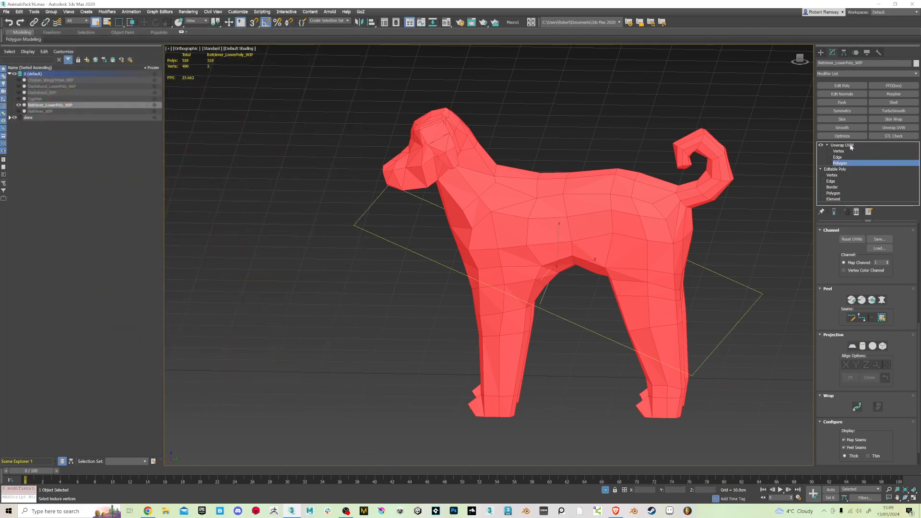
click(837, 145)
right_click(836, 145)
click(849, 205)
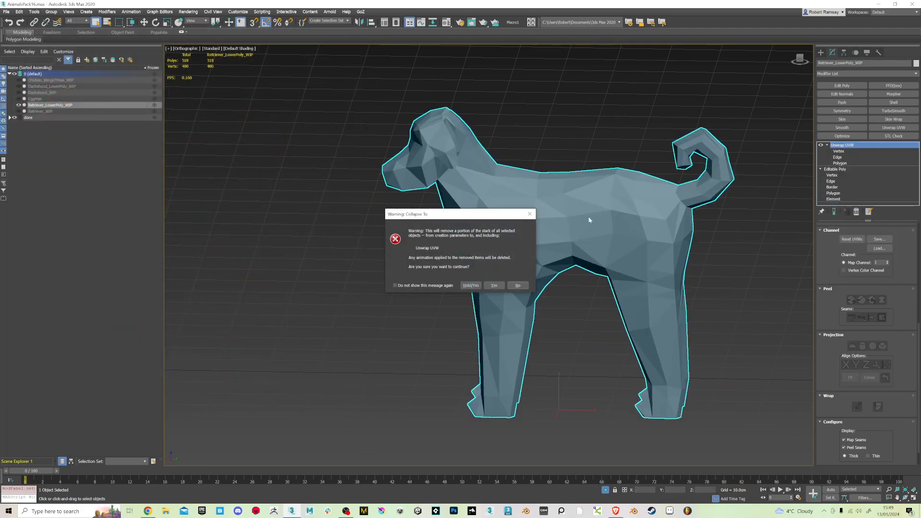
click(494, 284)
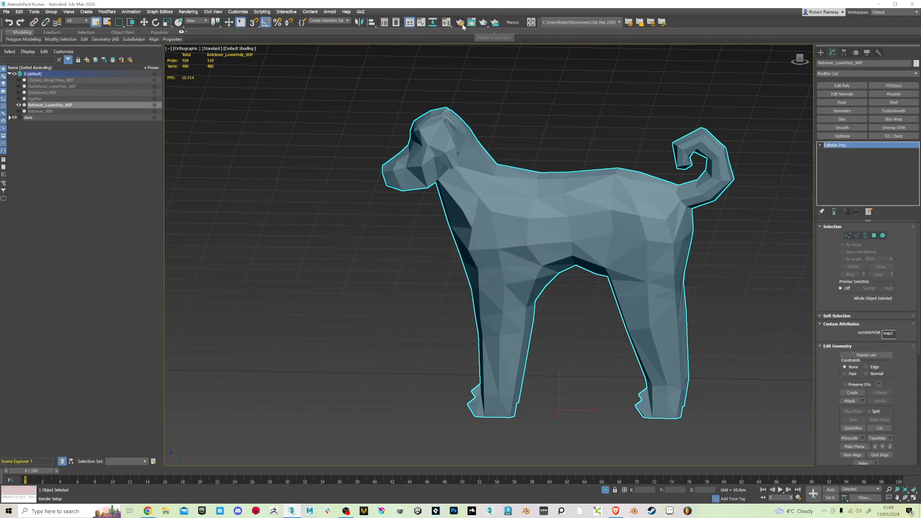
Rotate the enlarged sample sphere of the Gradients material and assign that material to the dog
click(445, 23)
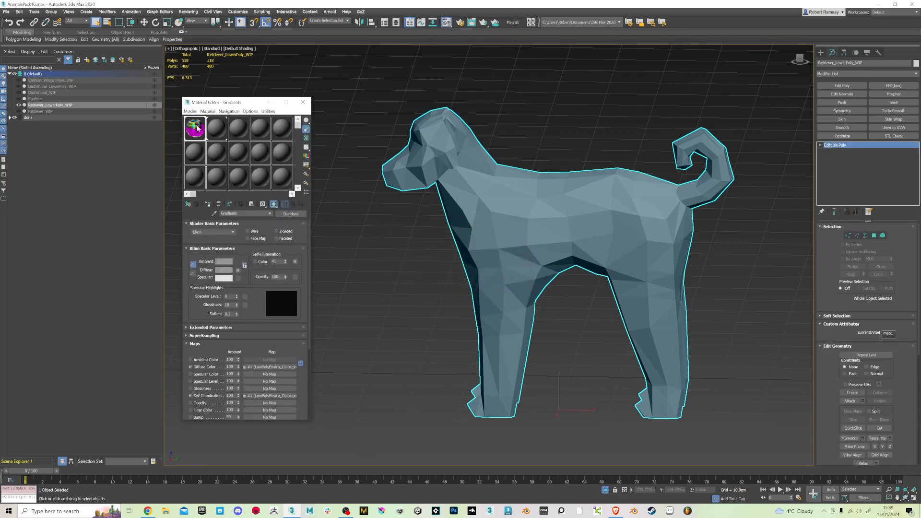
double_click(199, 129)
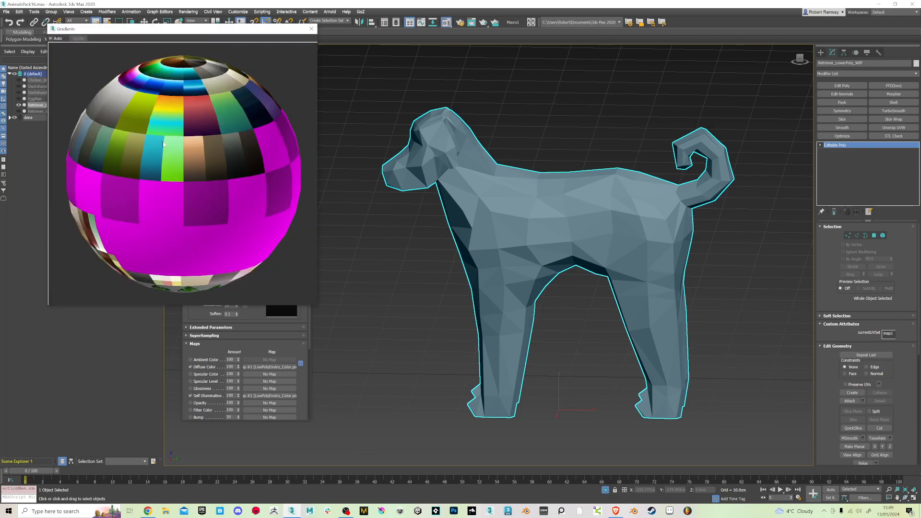
right_click(171, 168)
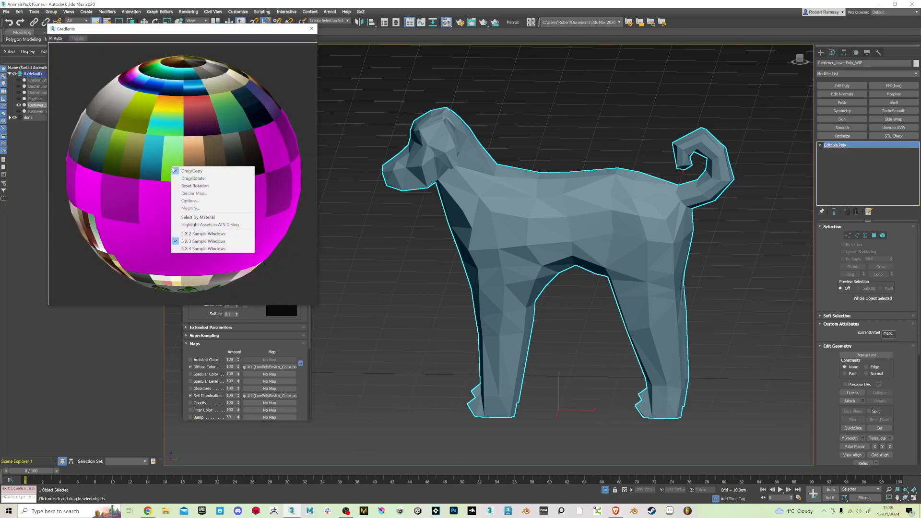
click(197, 202)
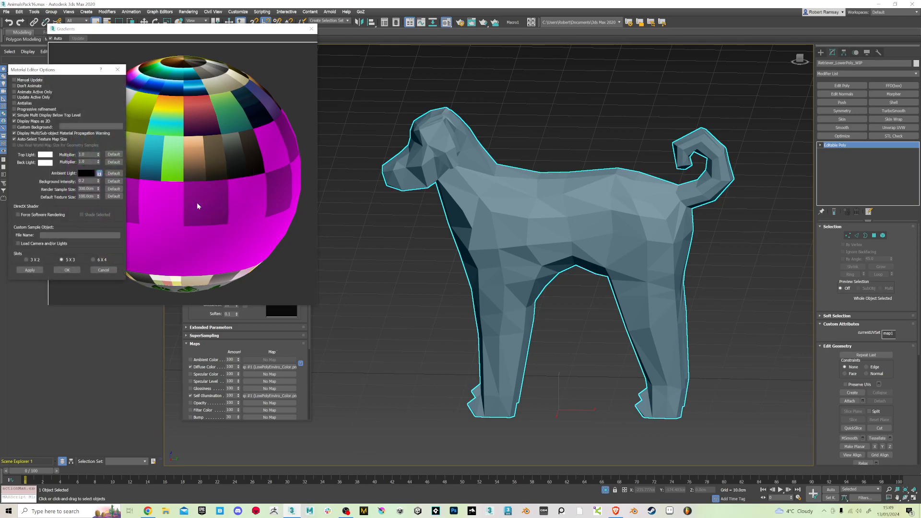
click(104, 270)
right_click(155, 160)
click(178, 171)
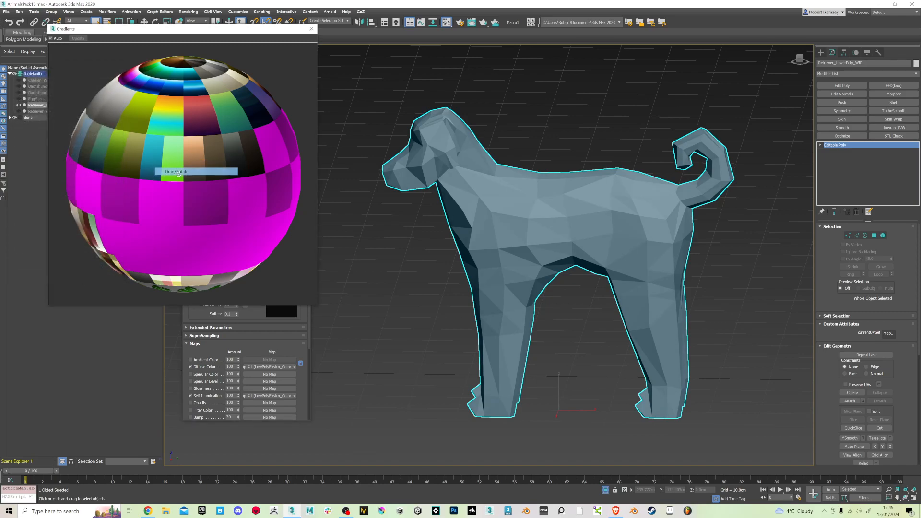
drag(229, 183, 245, 197)
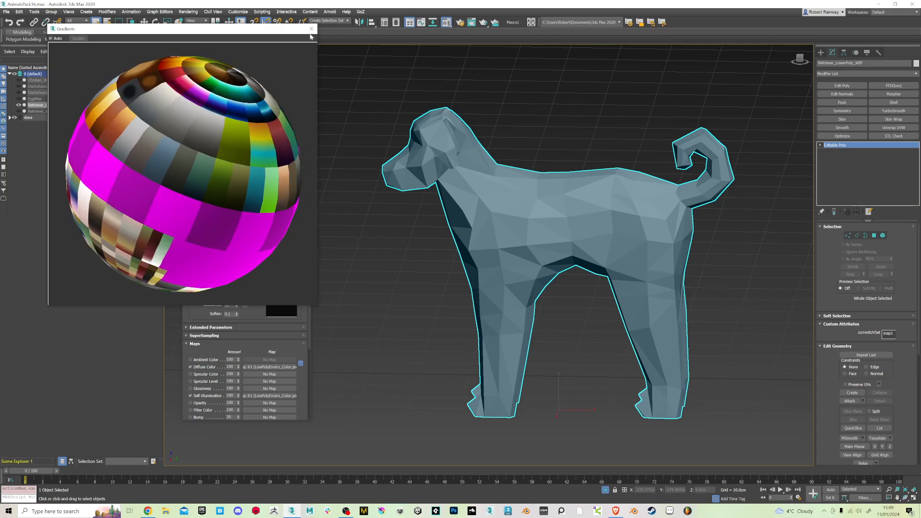
click(311, 29)
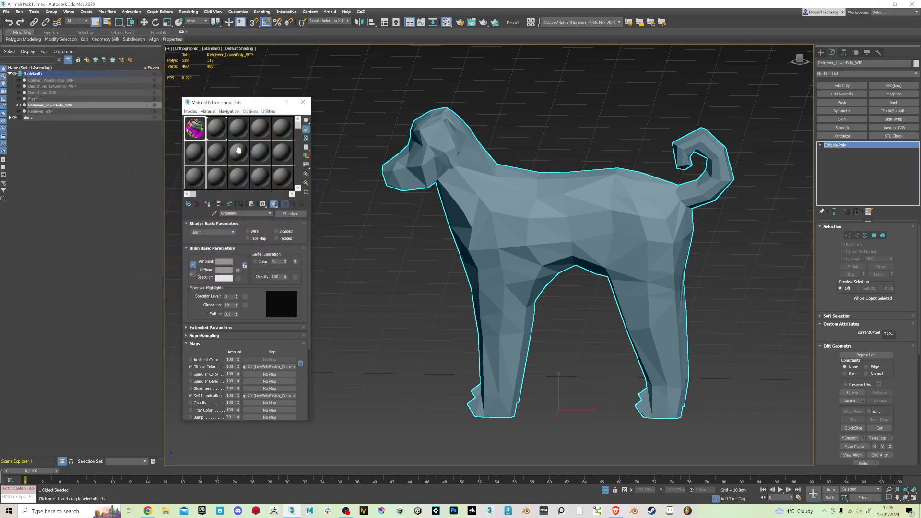
click(208, 204)
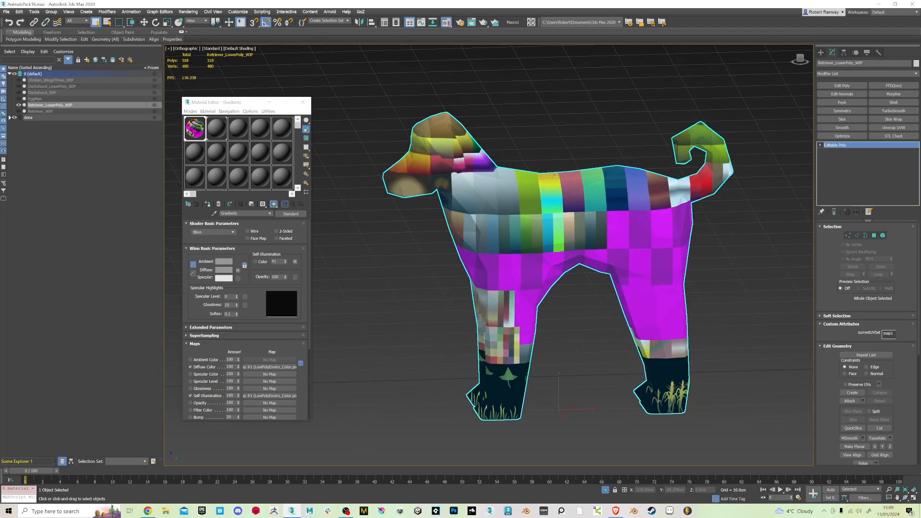
Add a new Unwrap UVW modifier and open an enlarged UV editor with Map #1 (LowPolyEnviro_Color.png) as its background
click(892, 128)
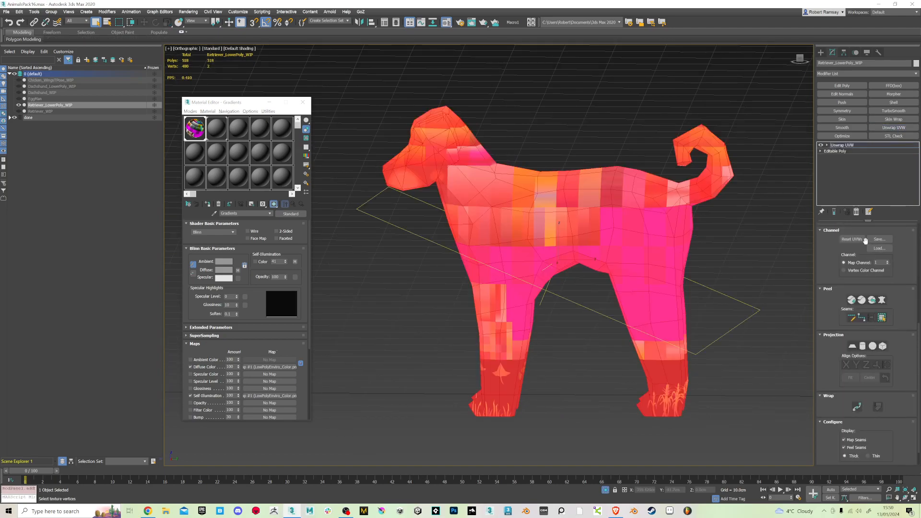
drag(832, 339, 843, 442)
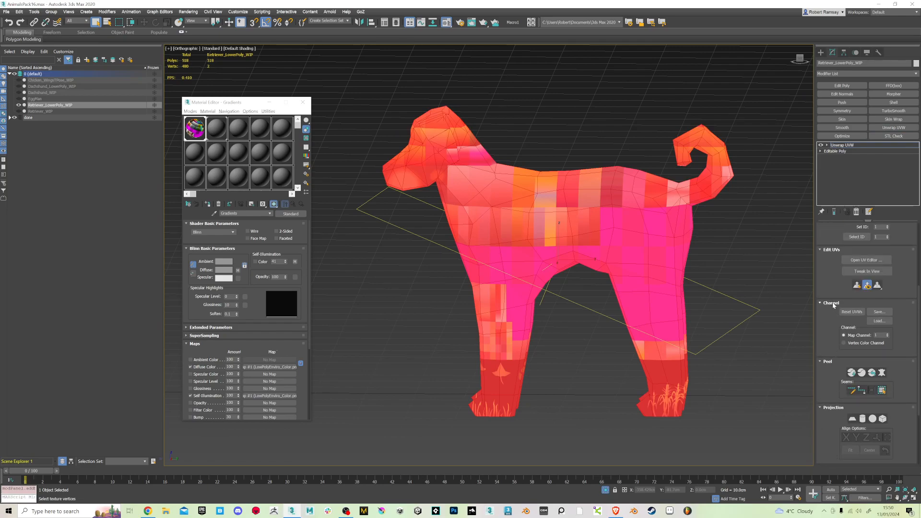
drag(832, 306, 840, 373)
key(3)
click(869, 359)
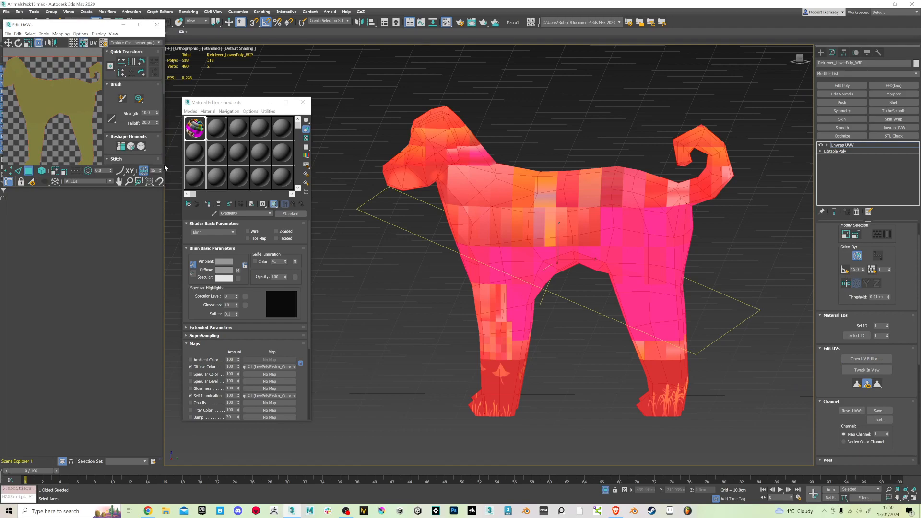
drag(165, 189, 428, 426)
click(388, 43)
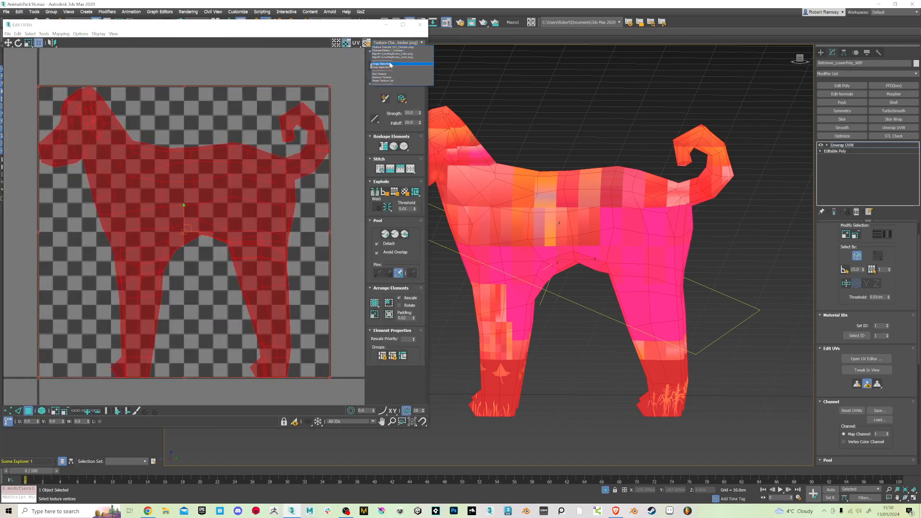
click(393, 61)
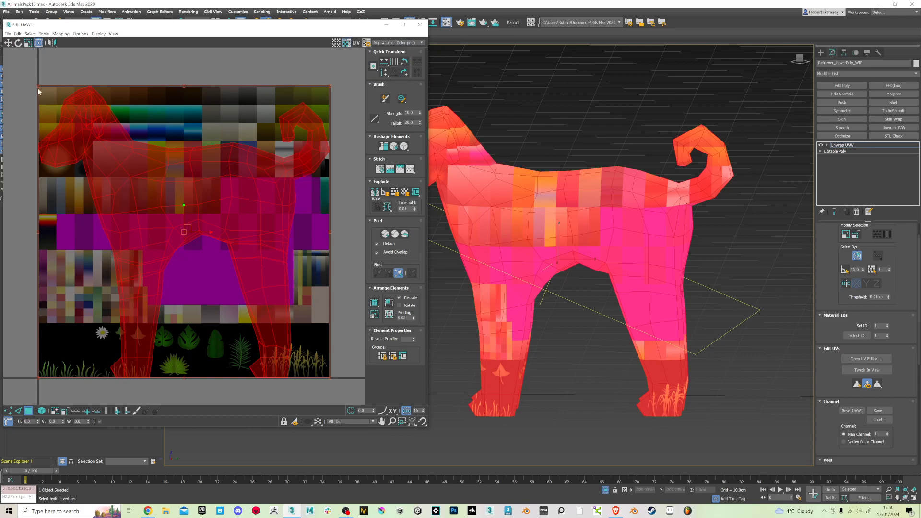
Select all the dog's UV faces, turn off selected-face shading, and shrink the UVs into a brown swatch in the texture's top row
drag(14, 76, 337, 392)
key(F2)
middle_drag(589, 260, 651, 261)
scroll(652, 261, up, 1)
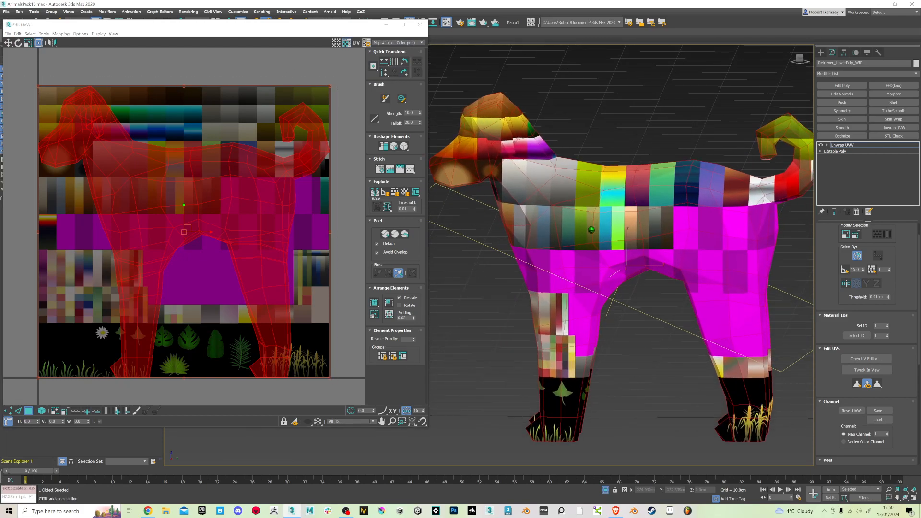
drag(331, 379, 209, 103)
scroll(46, 91, up, 4)
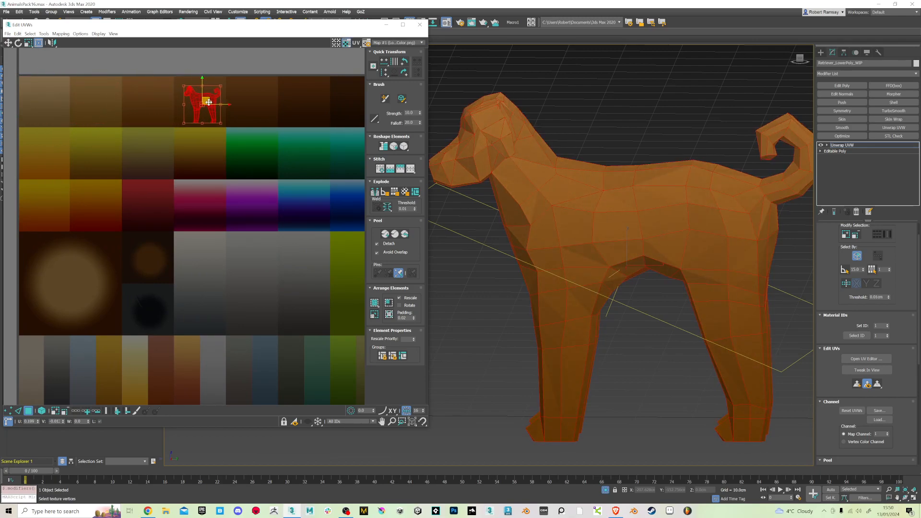
Turn the dog's UVs upside down and stretch them over the lower half of the round brown gradient
click(406, 72)
click(406, 73)
mouse_move(207, 100)
mouse_down()
mouse_move(204, 149)
mouse_move(255, 153)
mouse_move(247, 206)
mouse_move(204, 263)
mouse_move(205, 299)
mouse_move(69, 308)
mouse_move(109, 331)
mouse_up()
drag(50, 330, 26, 332)
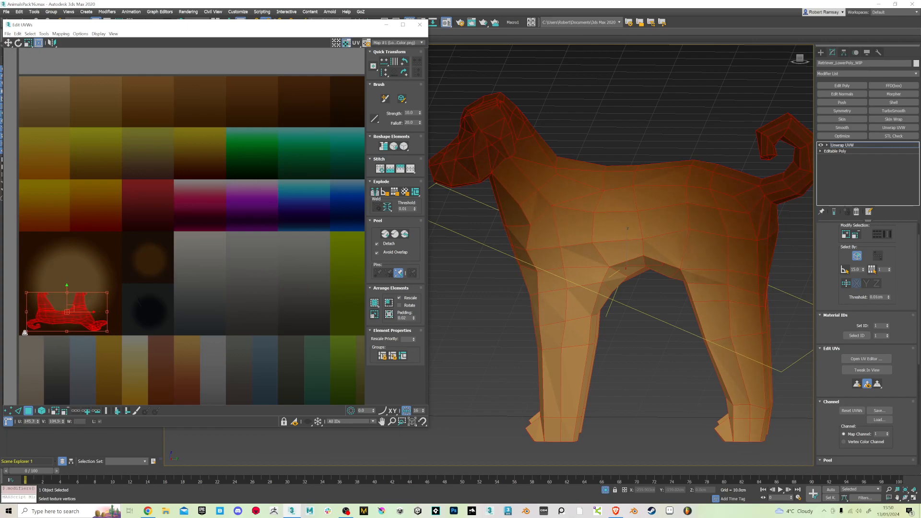
Try the dog's UVs upright on the round brown gradient, nudge them, and turn them back upside down
scroll(554, 173, down, 5)
alt+middle_drag(553, 173, 552, 195)
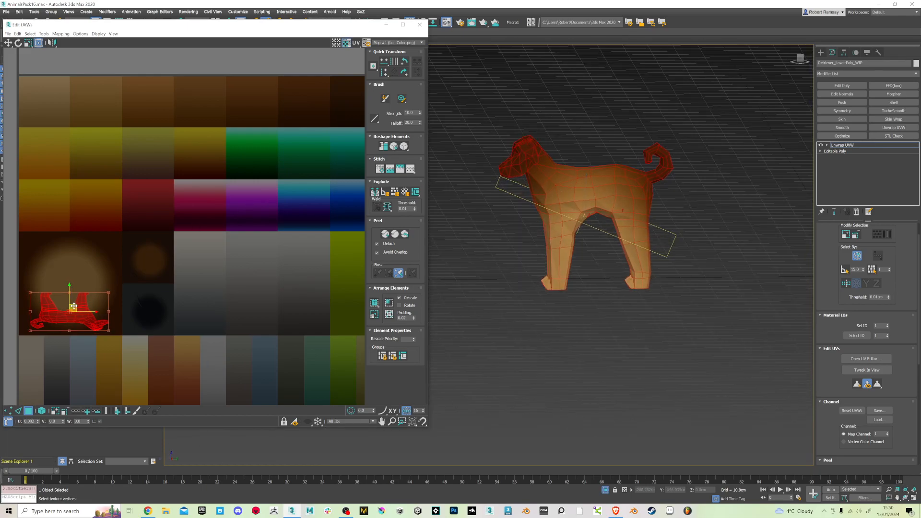
click(404, 72)
click(405, 72)
drag(72, 306, 74, 303)
click(405, 72)
click(404, 72)
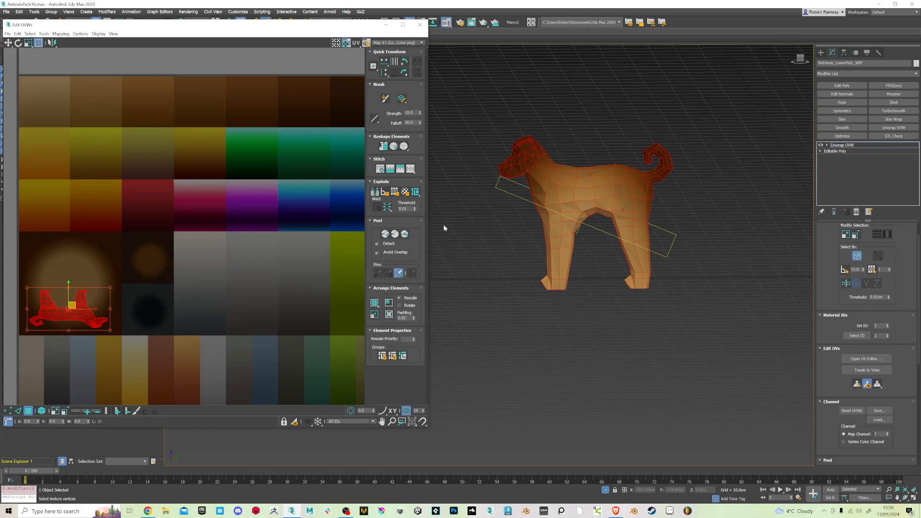
Move the dog's UVs from the round brown gradient onto the light grey gradient swatches
scroll(660, 174, up, 4)
alt+middle_drag(659, 174, 486, 174)
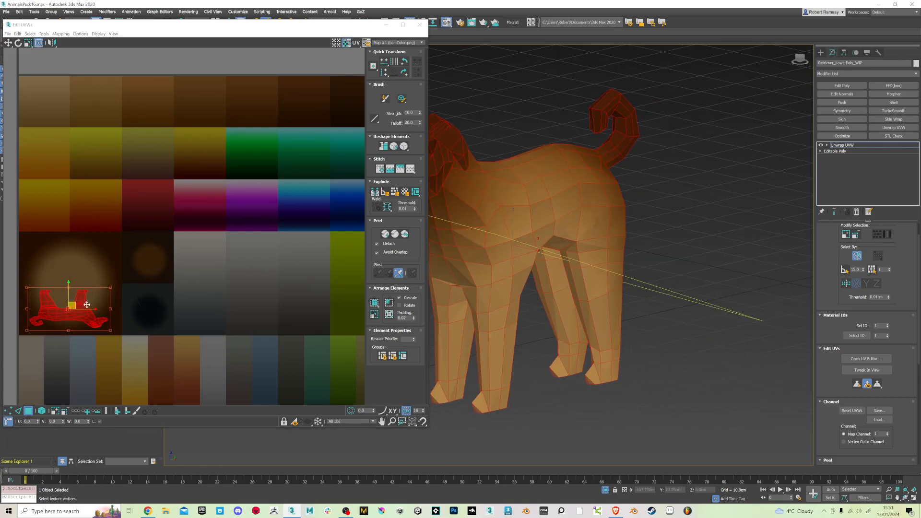
drag(74, 302, 251, 280)
scroll(641, 199, down, 5)
scroll(187, 231, down, 5)
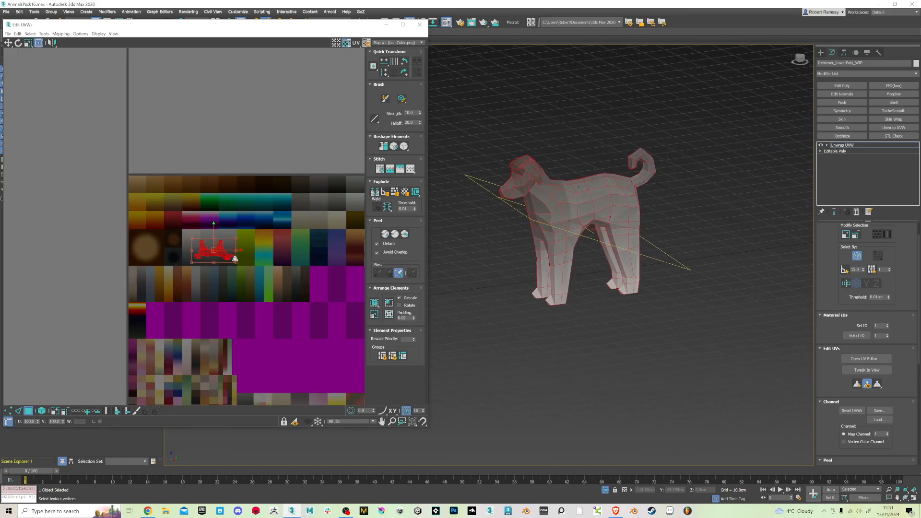
Fit the dog's upside-down UVs inside the light grey gradient swatches
scroll(221, 249, up, 3)
drag(223, 247, 249, 270)
scroll(580, 230, up, 3)
scroll(584, 219, up, 4)
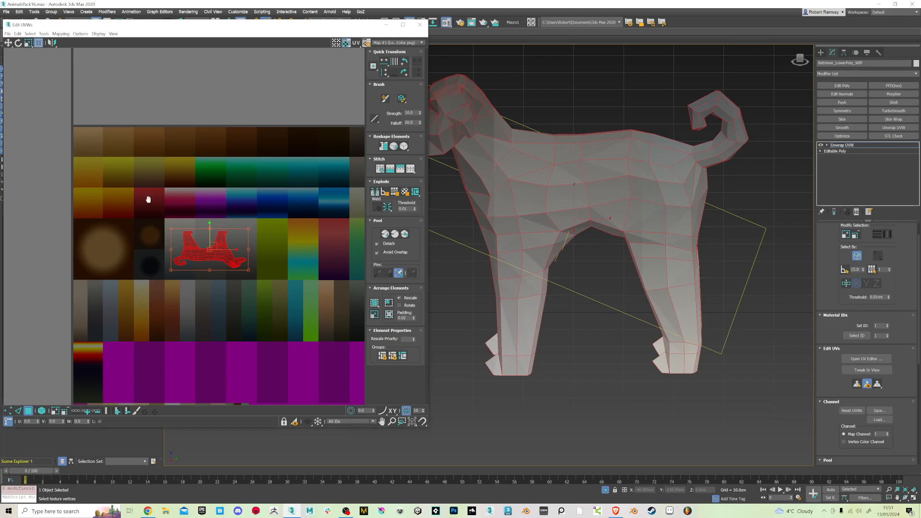
Move the dog's UVs to the banded grey swatch, turn them on their side and scale them to fit inside it
middle_drag(336, 212, 194, 200)
scroll(195, 201, down, 1)
drag(89, 232, 333, 235)
scroll(332, 223, up, 3)
drag(266, 199, 191, 274)
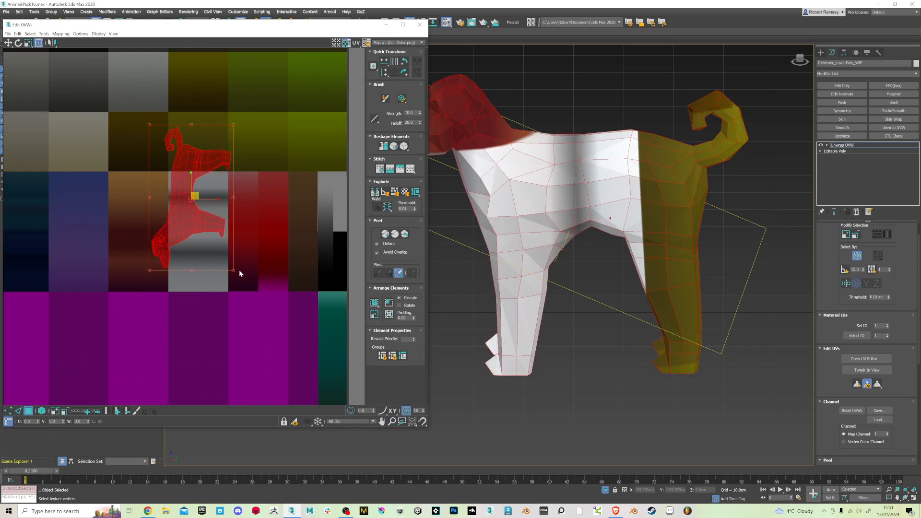
mouse_move(233, 270)
mouse_down()
mouse_move(197, 204)
mouse_move(227, 284)
mouse_up()
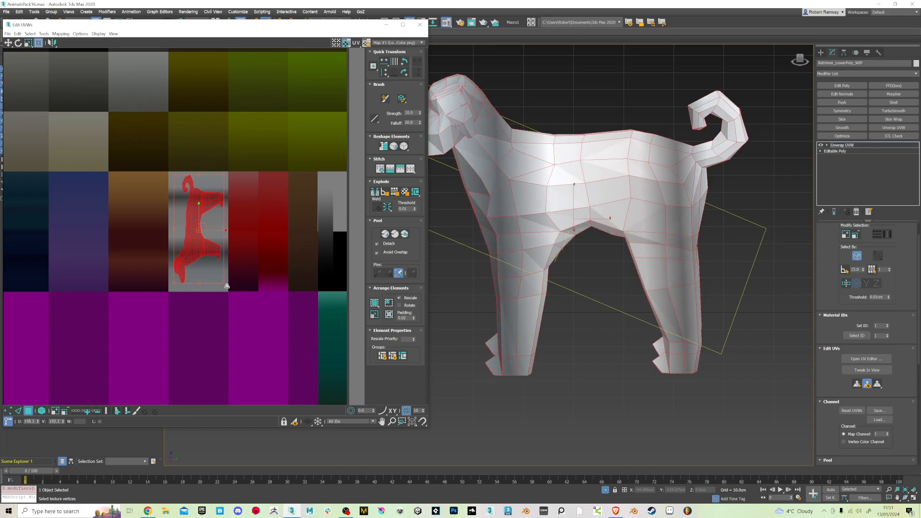
Shift the dog's UVs down past the lower edge of the banded grey swatch and check the coat from several angles
mouse_move(622, 194)
alt+middle_down()
mouse_move(552, 197)
mouse_move(633, 195)
mouse_move(623, 195)
alt+middle_up()
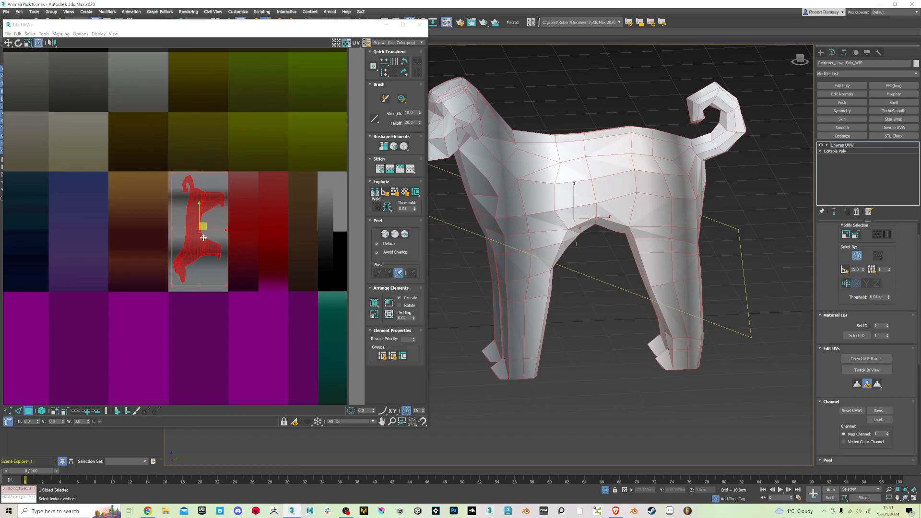
drag(204, 223, 208, 252)
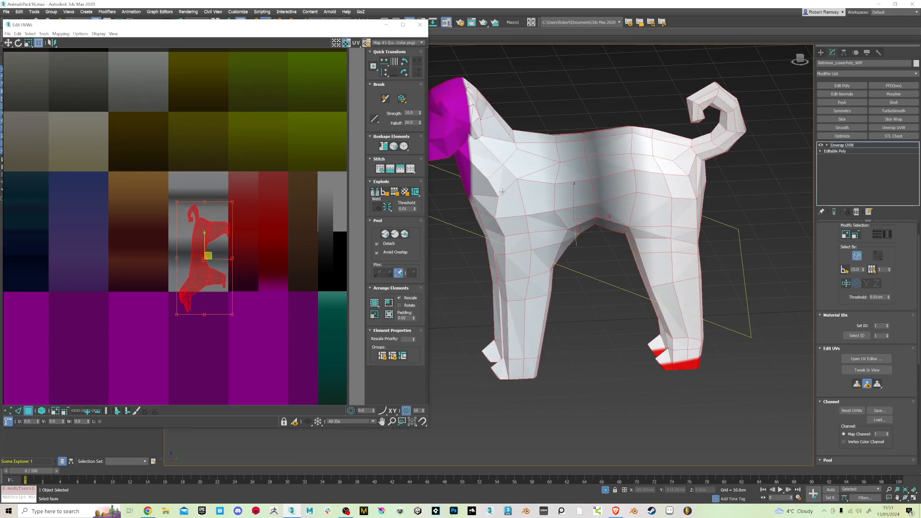
alt+middle_drag(655, 195, 583, 191)
scroll(235, 225, up, 6)
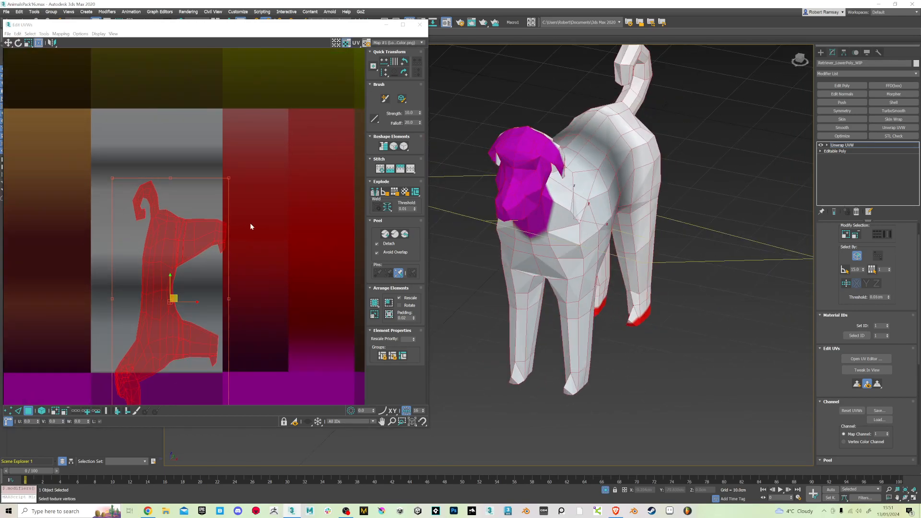
alt+middle_drag(720, 360, 659, 350)
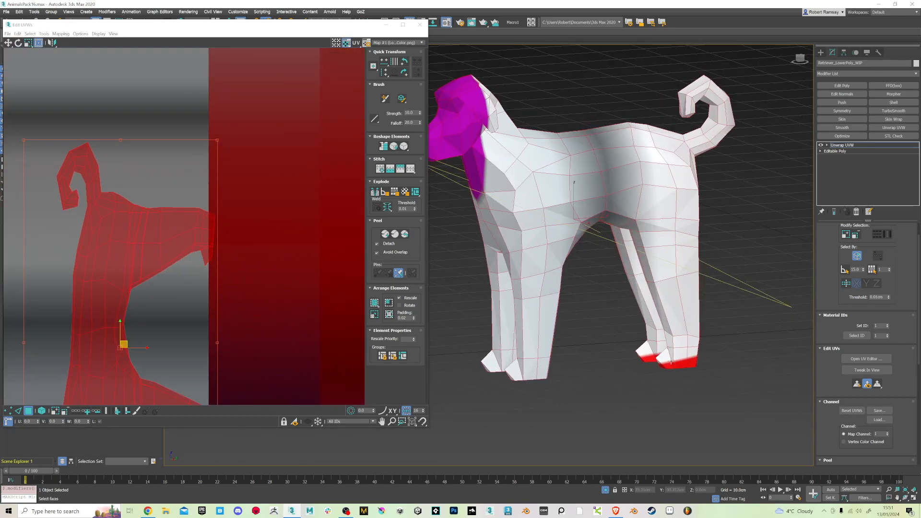
ctrl+alt+middle_drag(189, 191, 294, 185)
scroll(254, 157, down, 3)
drag(331, 237, 331, 237)
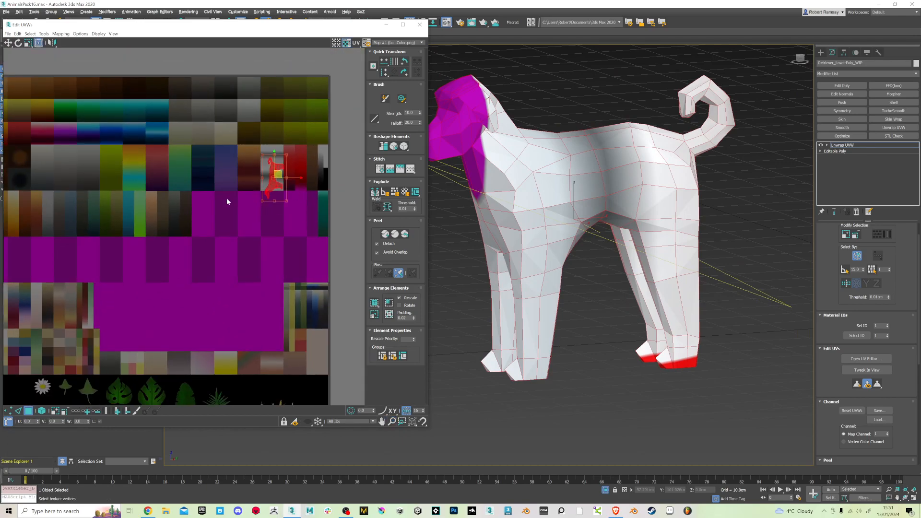
Move the dog's UVs to the row of narrow gradients and squeeze them into the pale-to-golden strip
drag(279, 171, 53, 201)
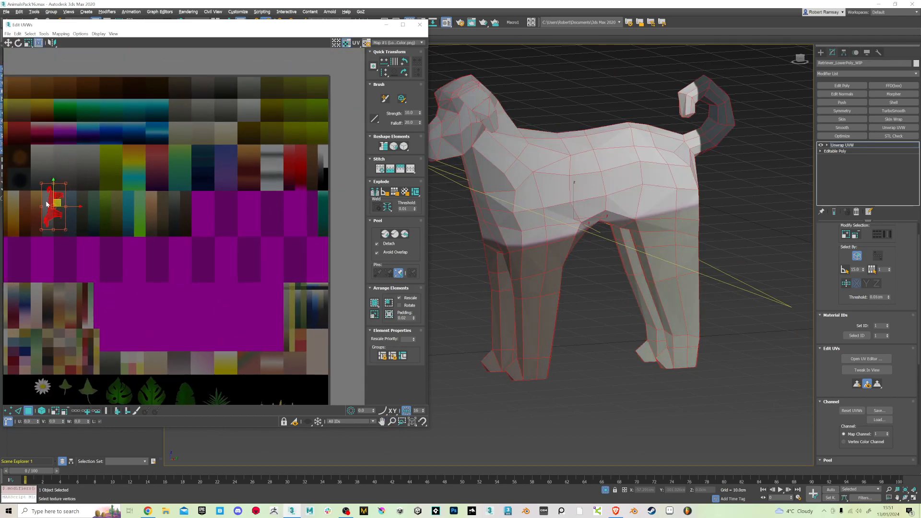
scroll(49, 203, up, 3)
middle_drag(82, 211, 340, 244)
drag(328, 248, 253, 267)
drag(265, 304, 233, 296)
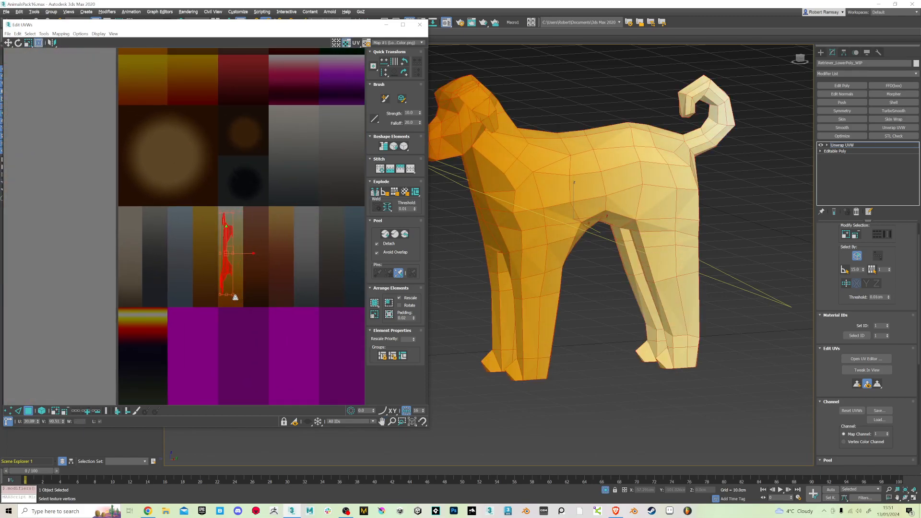
drag(233, 248, 239, 248)
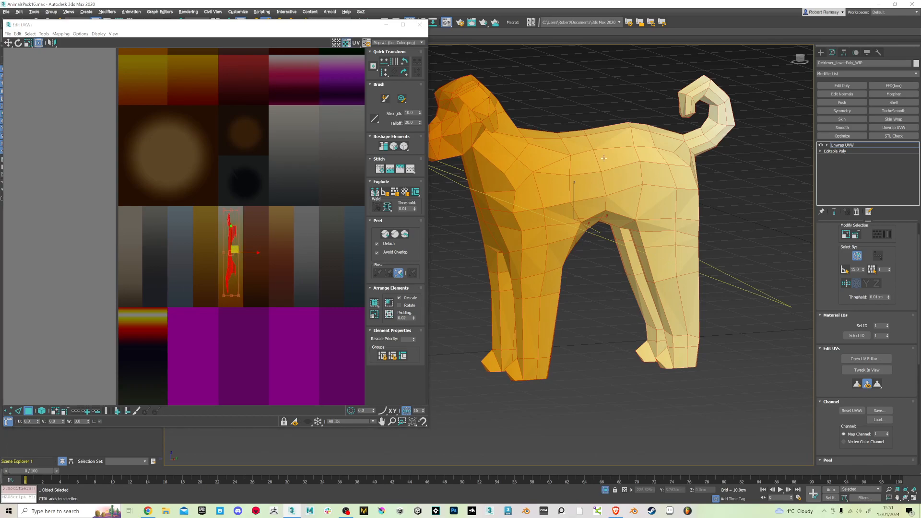
scroll(616, 160, down, 3)
mouse_move(616, 163)
alt+middle_down()
mouse_move(561, 174)
mouse_move(461, 158)
alt+middle_up()
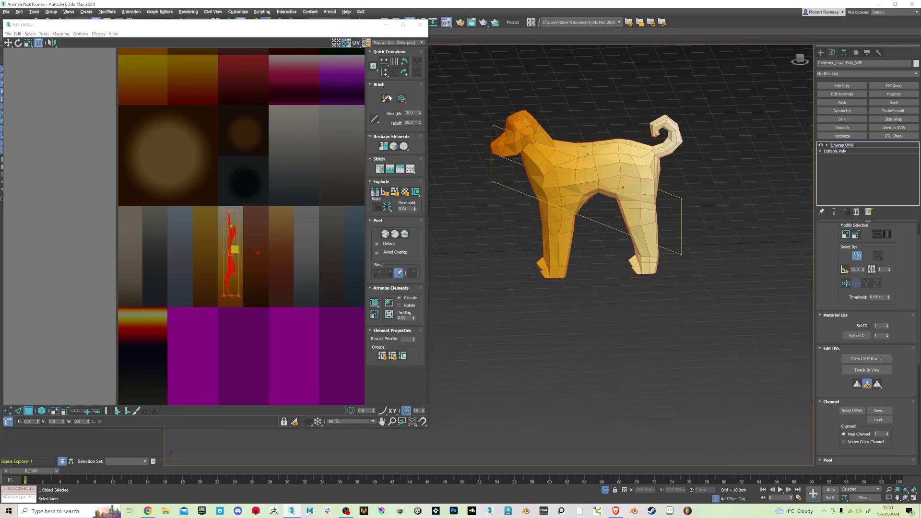
Rotate the dog's UVs 180 degrees on the golden strip to swap the head and tail colours
click(403, 73)
click(404, 72)
middle_drag(250, 208, 249, 218)
alt+middle_drag(657, 216, 639, 219)
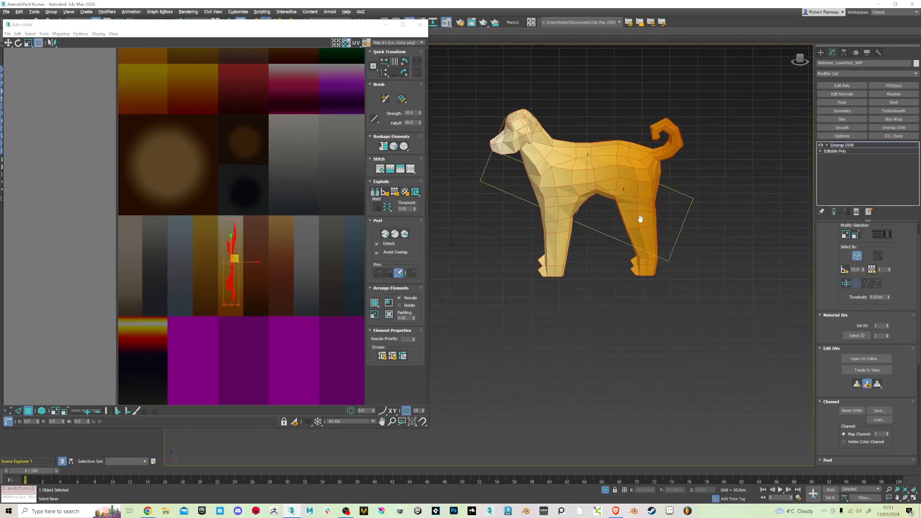
scroll(230, 296, up, 3)
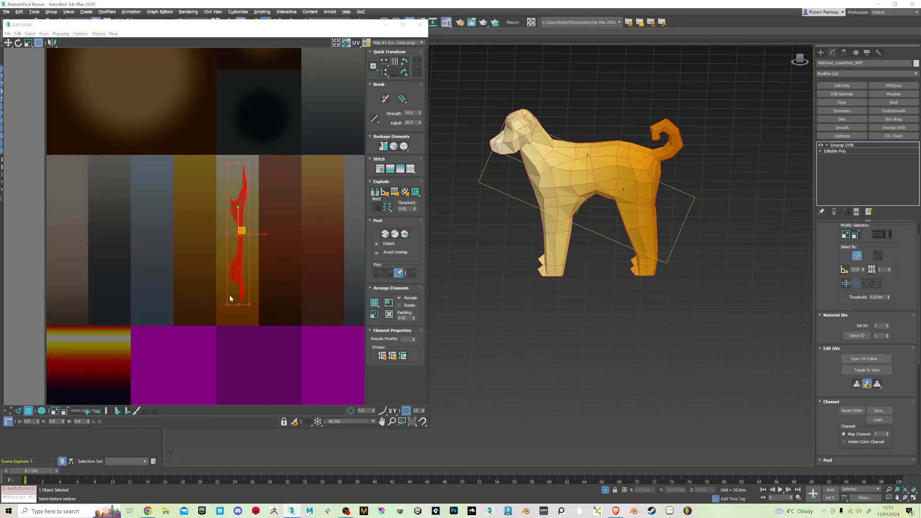
Rotate the dog's UVs upright and shrink them to fit within the golden strip
click(404, 64)
drag(309, 246, 184, 321)
drag(180, 266, 241, 235)
alt+middle_drag(576, 225, 598, 229)
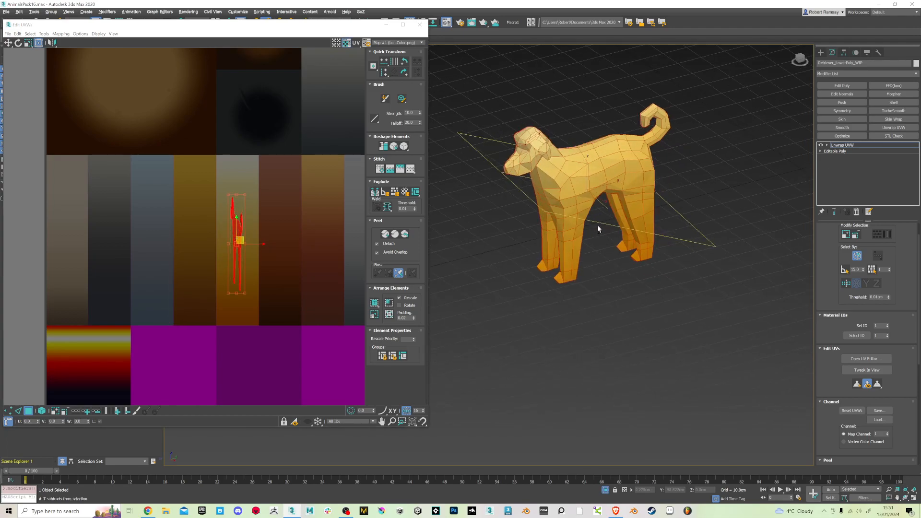
Move the dog's upright UVs onto the round brown gradient and stretch them across its lower half
drag(241, 239, 193, 200)
drag(198, 254, 114, 116)
drag(155, 143, 214, 150)
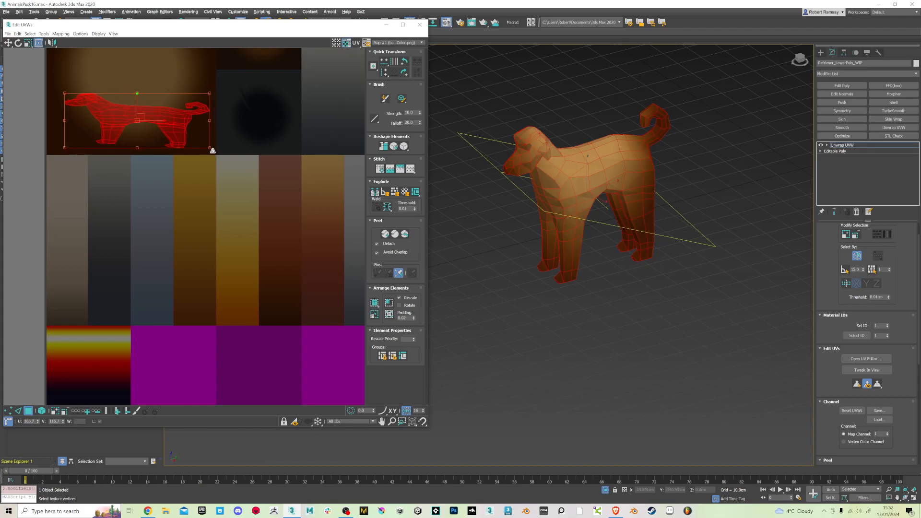
Close the UV editor and collapse the dog's Unwrap UVW modifier into the editable poly
click(421, 24)
click(826, 145)
click(837, 145)
right_click(837, 145)
click(869, 205)
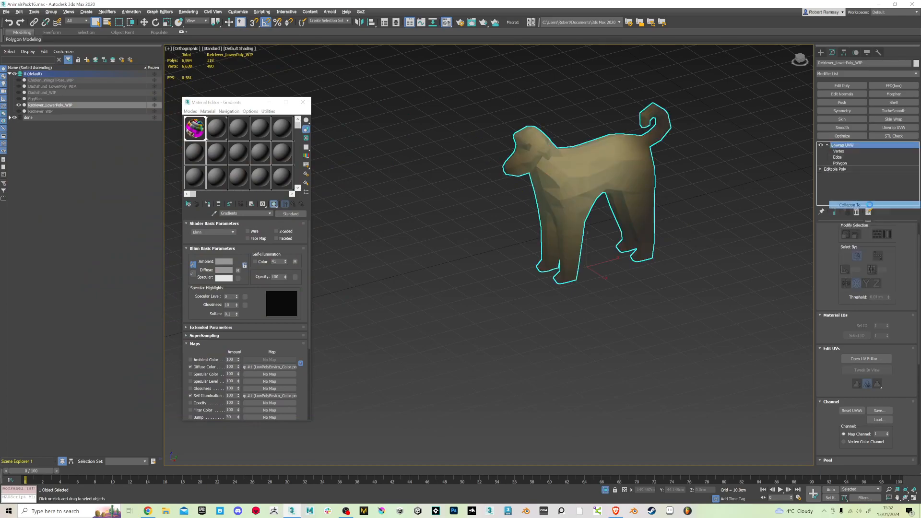
click(494, 286)
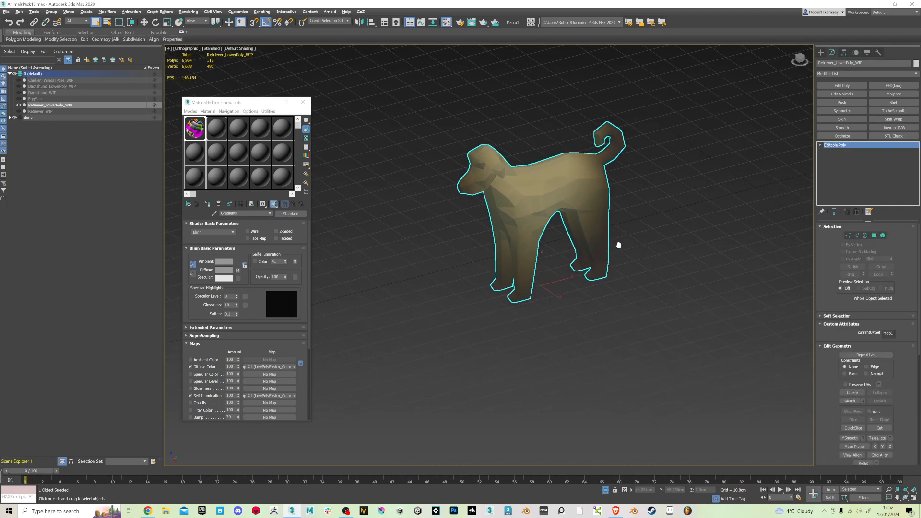
Exit isolation to bring back all the animals and select the white corgi
key(alt+q)
alt+middle_drag(616, 242, 658, 231)
click(679, 300)
click(713, 246)
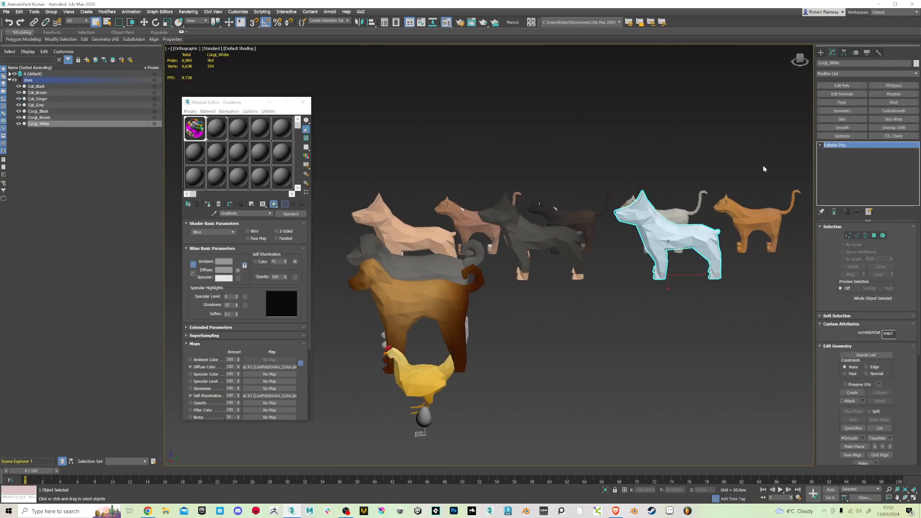
Add an Unwrap UVW modifier to the white corgi and open its UV editor with the shared colour texture as background
click(893, 127)
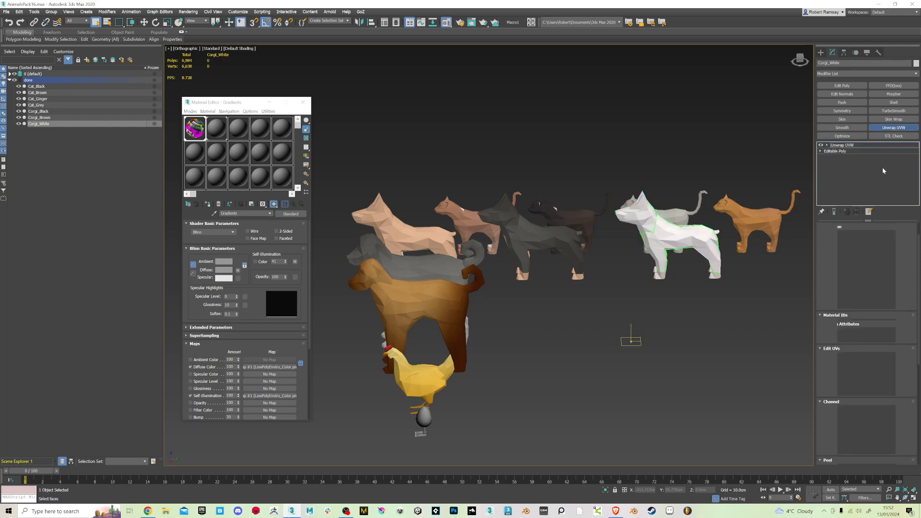
click(861, 360)
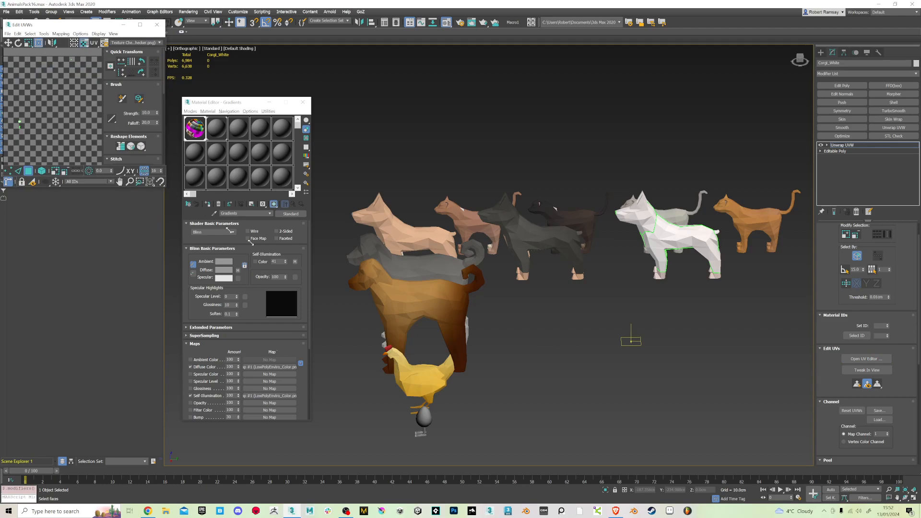
click(425, 43)
click(424, 57)
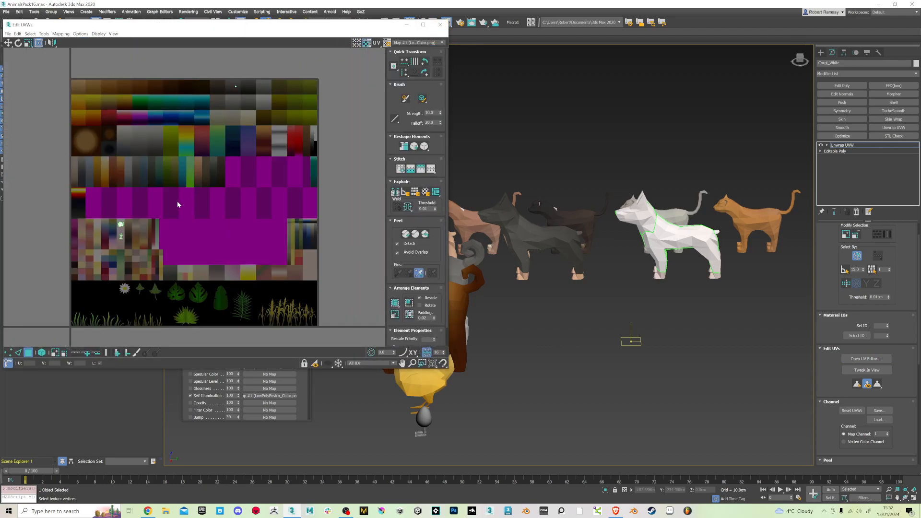
Examine which parts of the white corgi its upper UV island covers, then clear the selection
scroll(107, 234, up, 5)
middle_drag(198, 221, 181, 189)
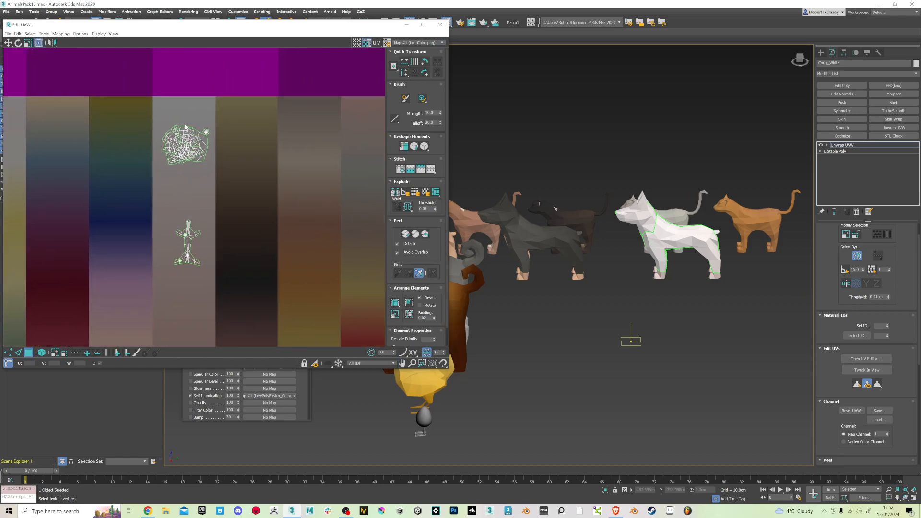
drag(148, 100, 236, 193)
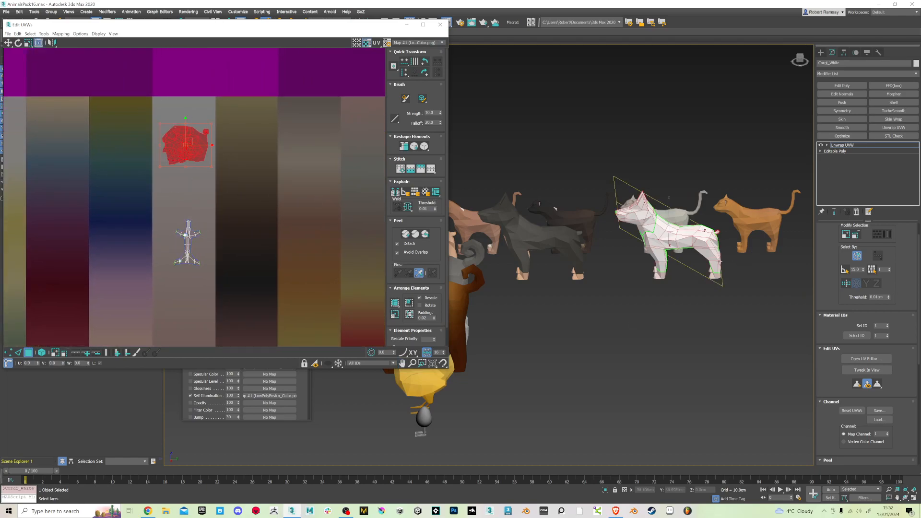
key(F2)
mouse_move(755, 267)
alt+middle_down()
mouse_move(775, 265)
mouse_move(751, 254)
alt+middle_up()
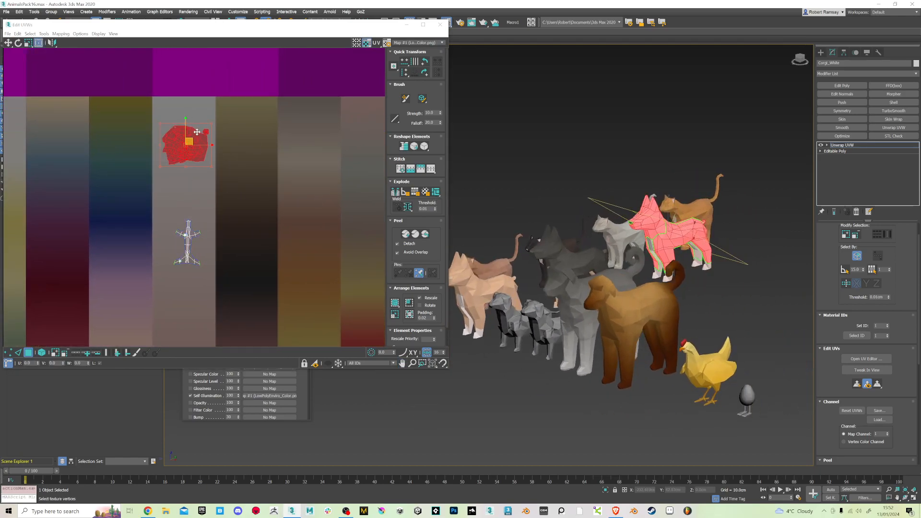
alt+middle_drag(552, 269, 699, 257)
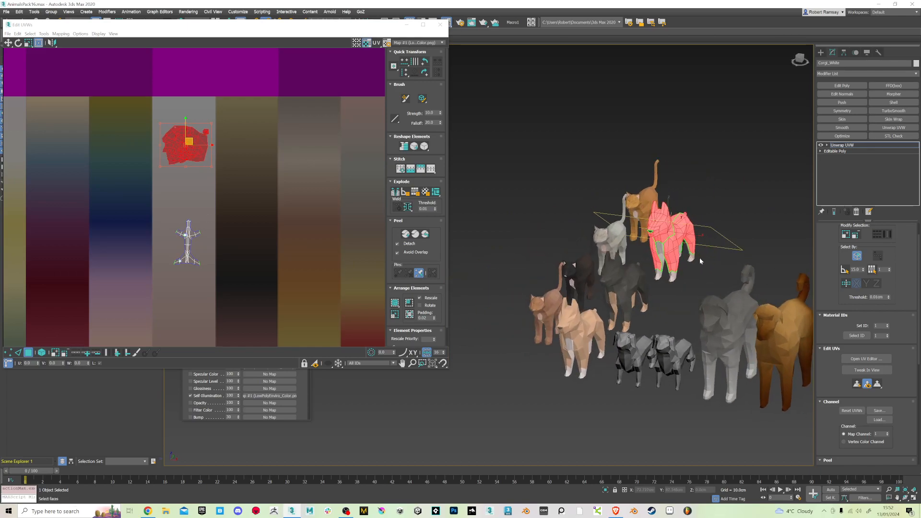
click(700, 259)
scroll(695, 271, up, 3)
scroll(689, 276, up, 5)
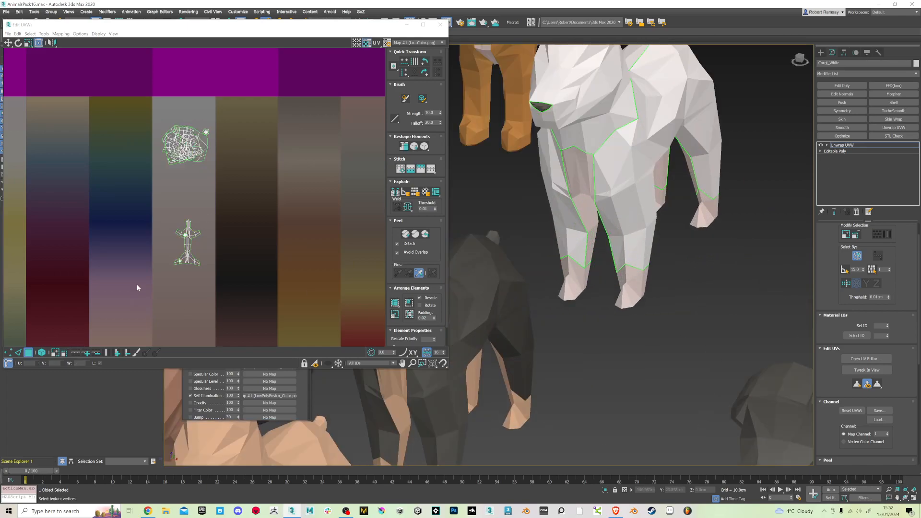
Move the corgi's chest, inner-leg and paw UV island onto a brown gradient strip, turn off selected-face shading and enlarge the island
click(192, 249)
scroll(191, 216, down, 3)
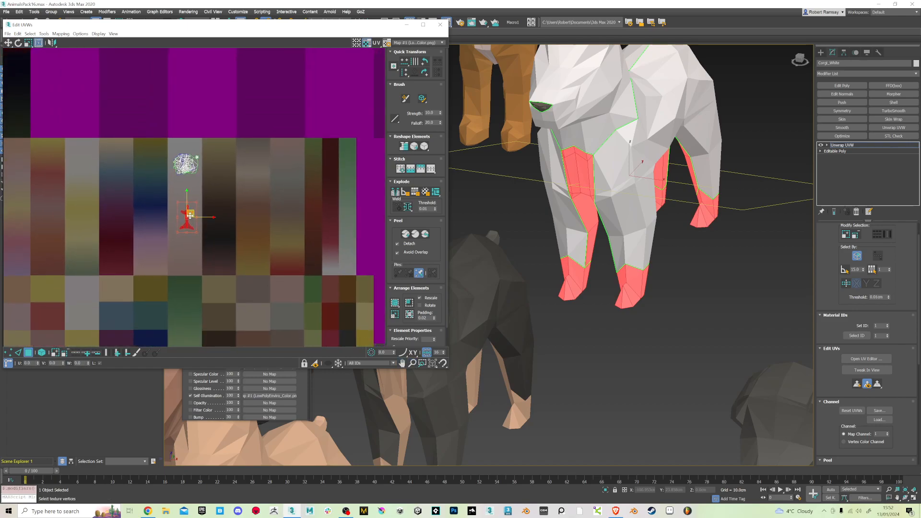
drag(191, 215, 256, 194)
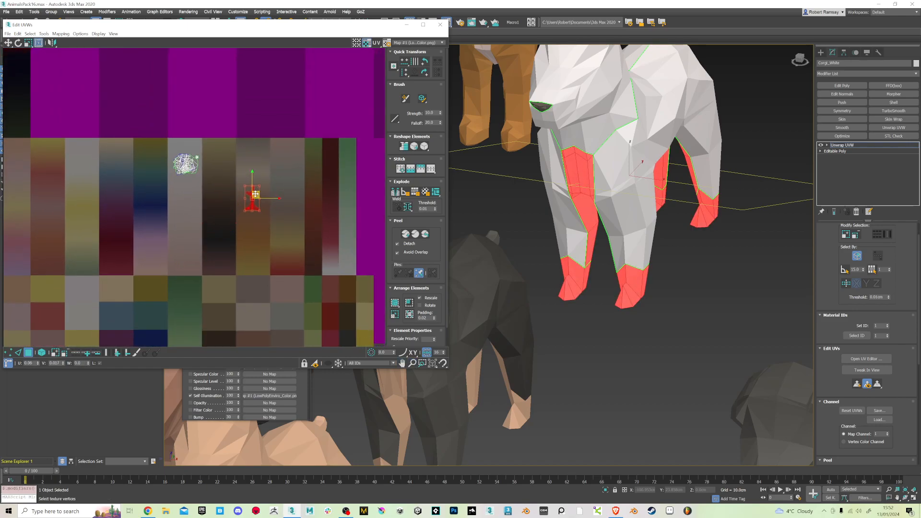
key(F2)
alt+middle_drag(642, 238, 272, 185)
drag(259, 191, 266, 214)
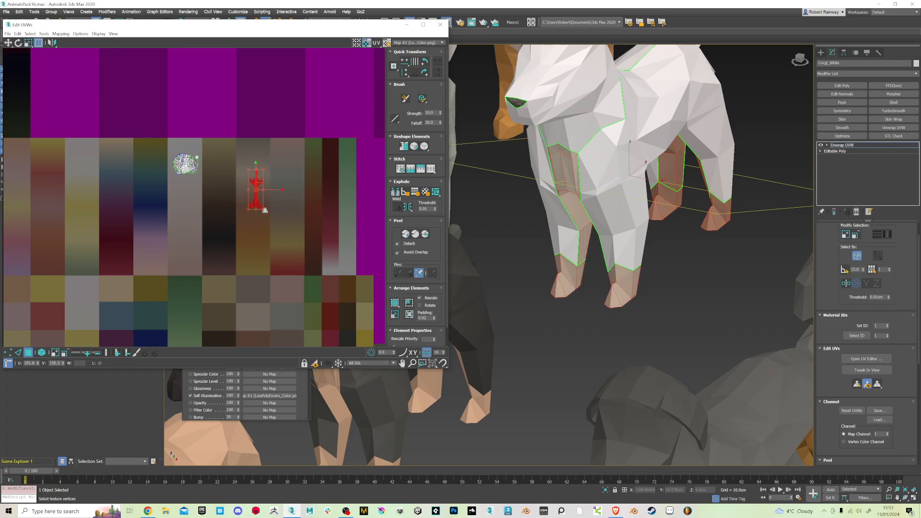
click(264, 238)
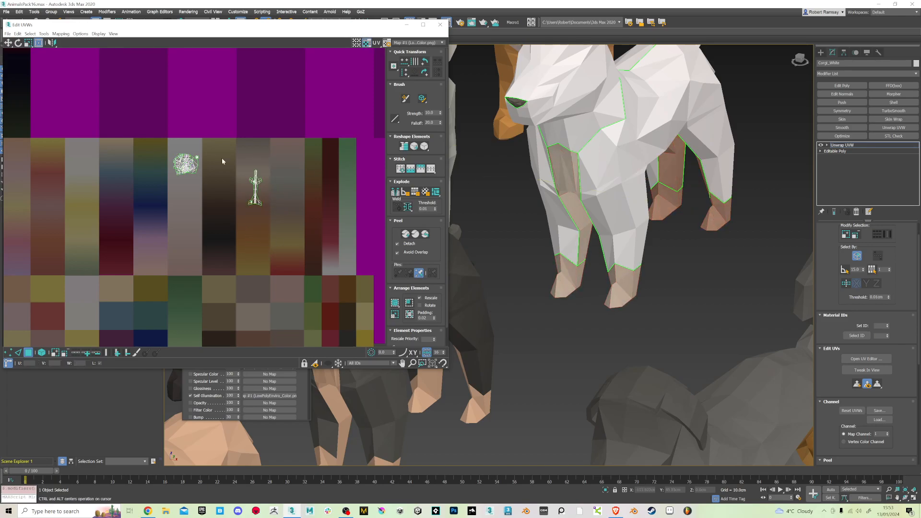
Select the corgi's nose UV island on the dark top-row swatch and stretch it vertically over the swatch's height
scroll(225, 161, down, 5)
scroll(579, 144, down, 6)
scroll(569, 230, up, 3)
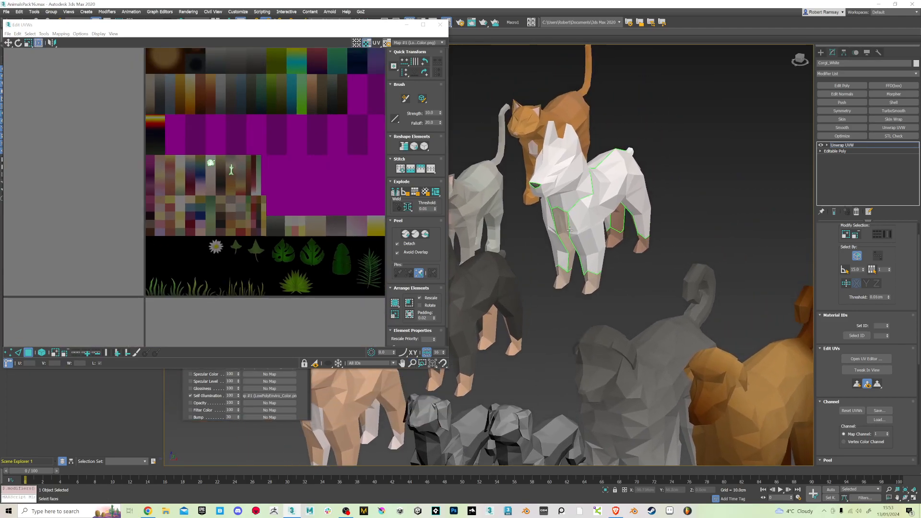
middle_drag(189, 153, 139, 254)
scroll(327, 76, up, 2)
middle_drag(316, 77, 289, 112)
click(273, 125)
scroll(274, 124, up, 5)
scroll(623, 216, down, 2)
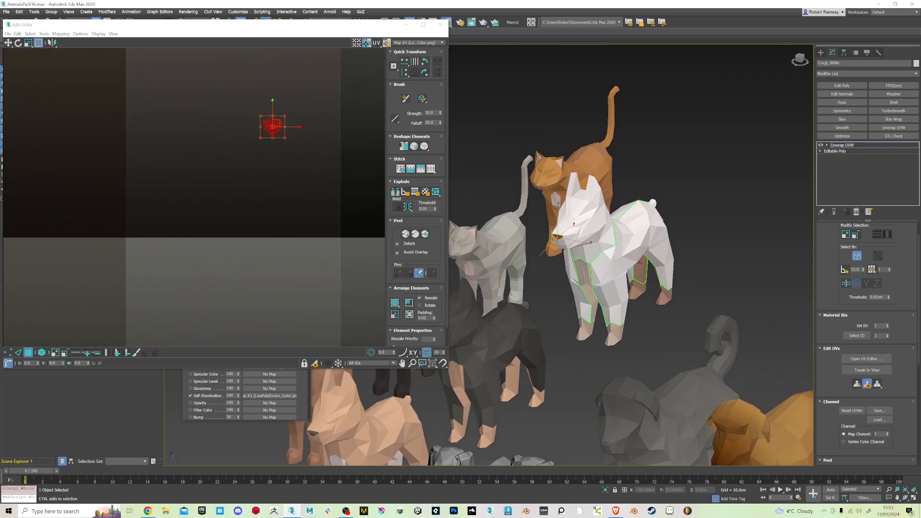
scroll(509, 215, up, 8)
alt+middle_drag(509, 215, 519, 201)
scroll(217, 143, down, 5)
middle_drag(228, 176, 232, 198)
drag(247, 153, 228, 198)
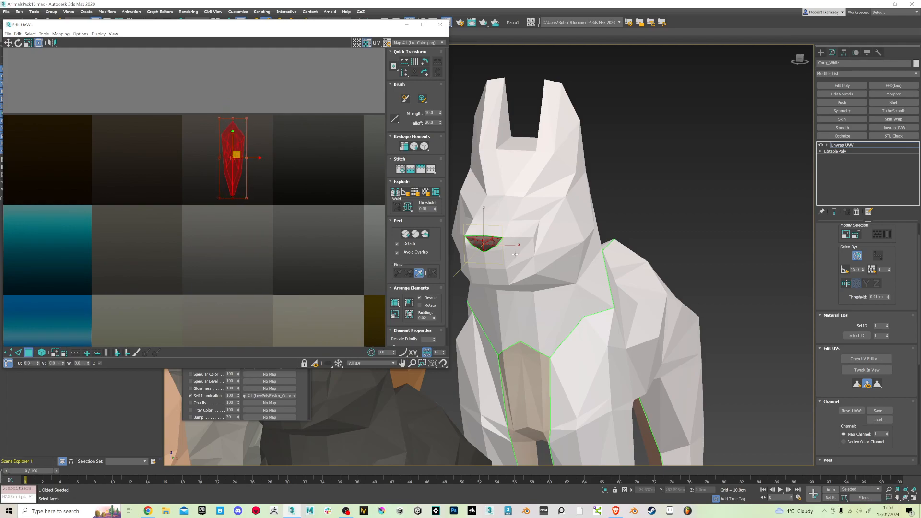
scroll(484, 242, up, 10)
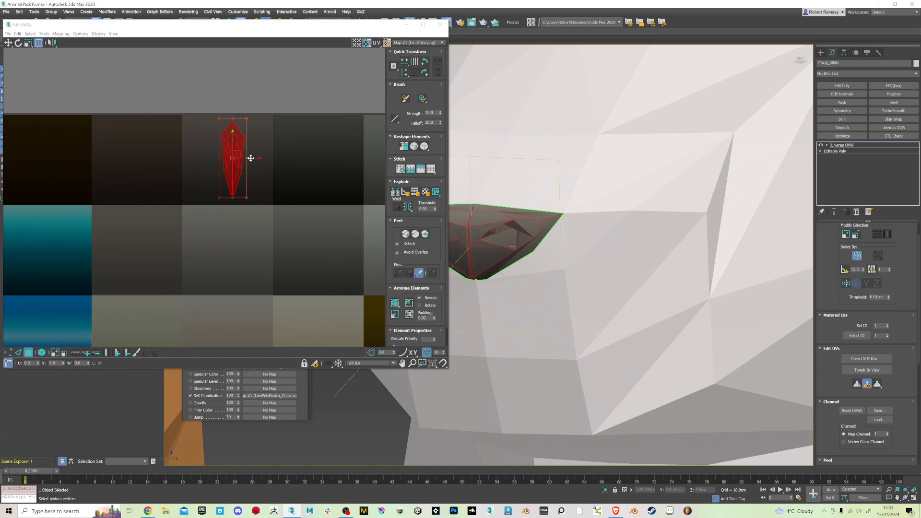
Move the corgi's nose UV island onto the adjacent near-black swatch in the texture's top row and widen it
drag(237, 154, 282, 156)
mouse_move(531, 207)
alt+middle_down()
mouse_move(551, 206)
mouse_move(562, 235)
mouse_move(515, 213)
alt+middle_up()
scroll(551, 206, down, 5)
drag(288, 158, 324, 158)
drag(324, 195, 347, 191)
drag(324, 152, 321, 154)
scroll(143, 131, down, 6)
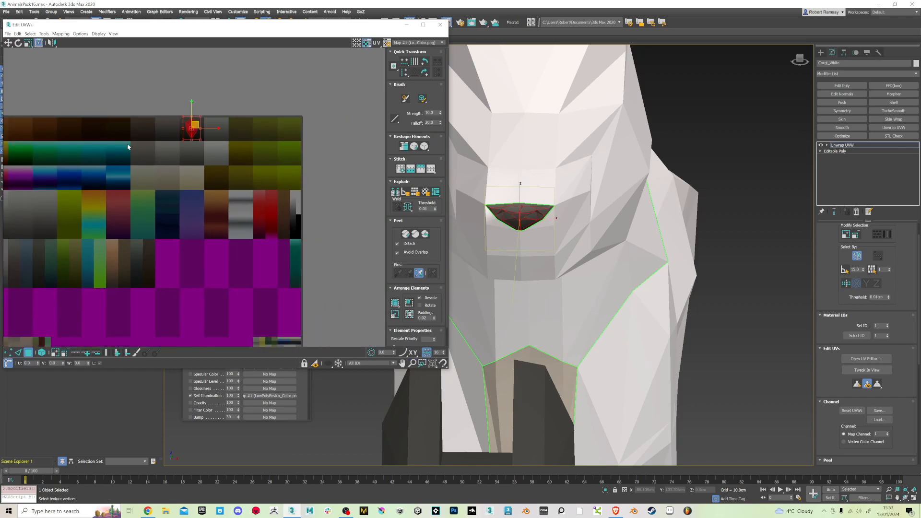
Examine the gradient swatches and free areas across the whole shared colour texture
middle_drag(128, 140, 271, 147)
scroll(65, 168, up, 7)
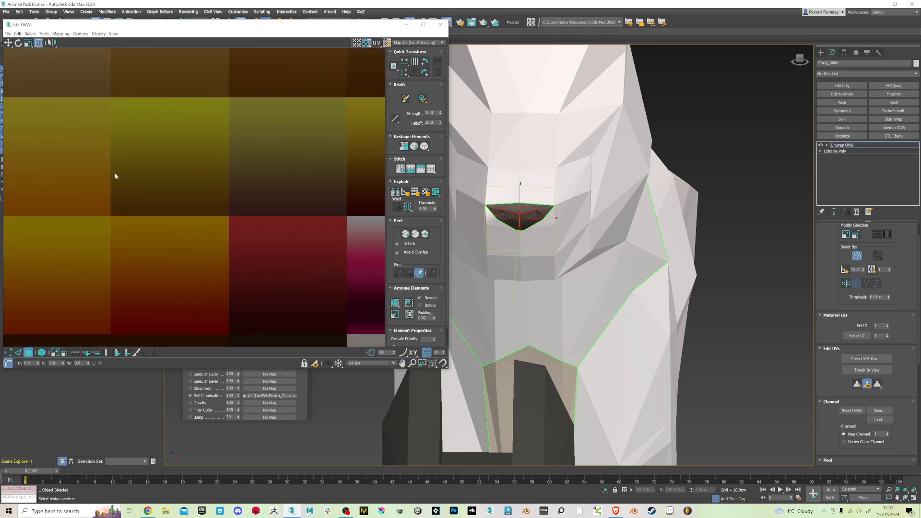
middle_drag(98, 167, 204, 175)
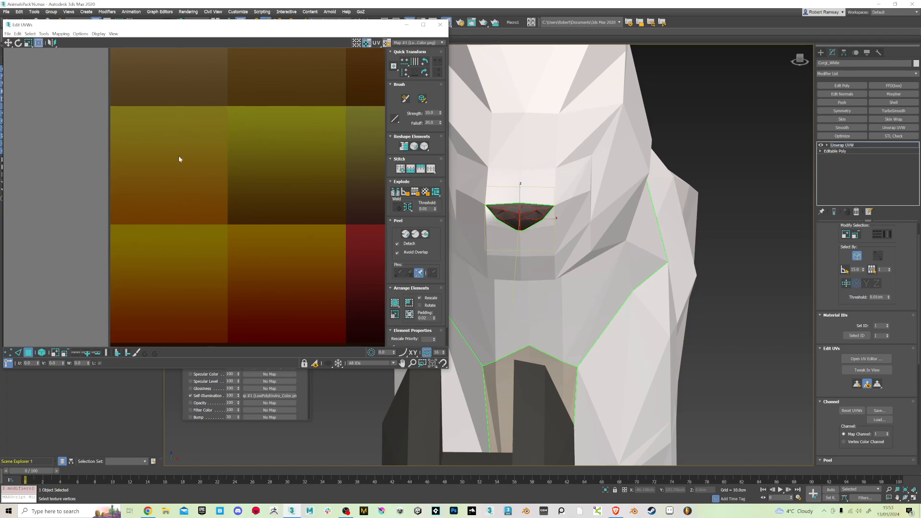
scroll(194, 127, down, 5)
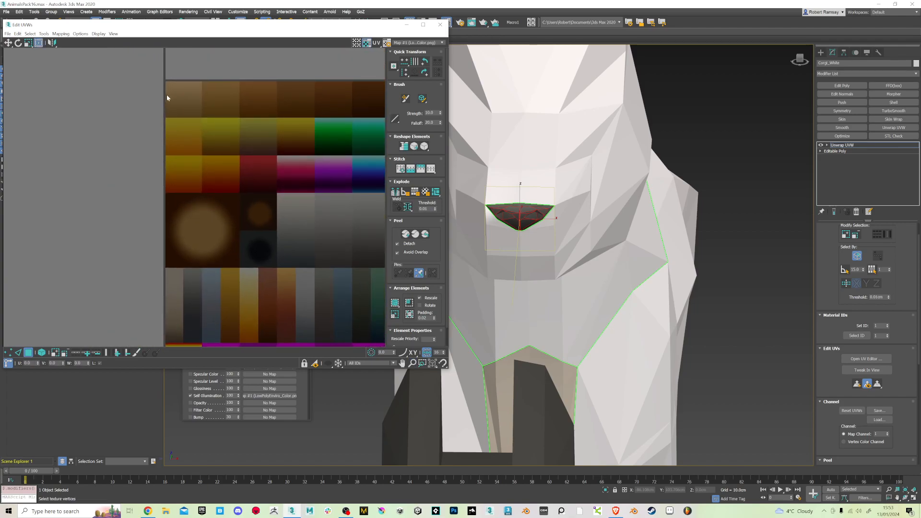
scroll(192, 110, down, 6)
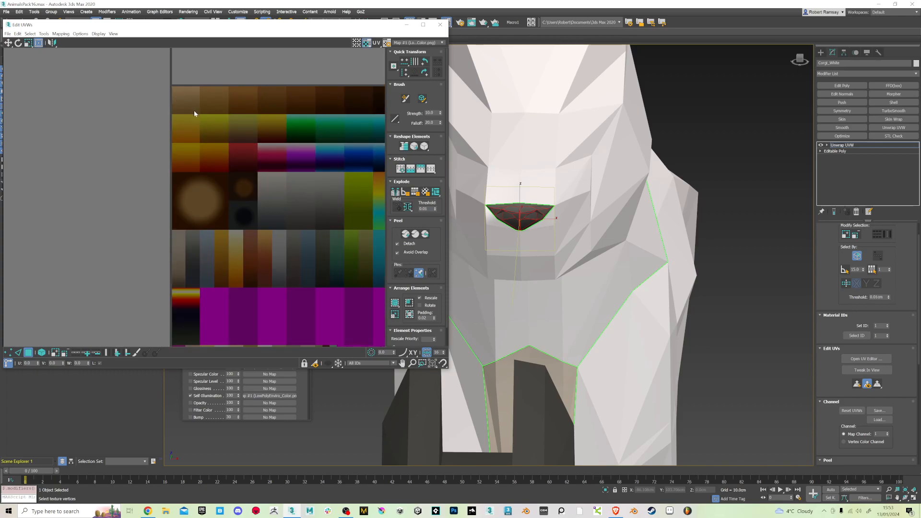
scroll(229, 194, up, 3)
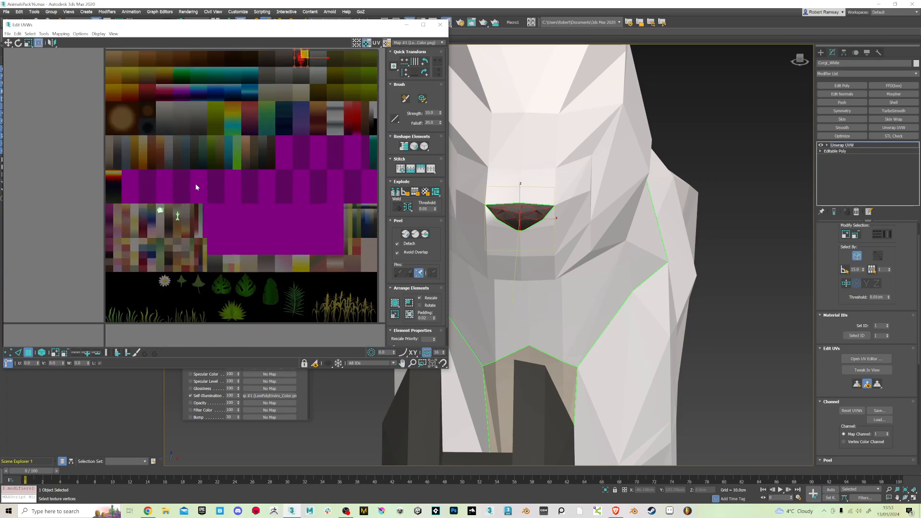
scroll(128, 188, up, 2)
middle_drag(128, 188, 54, 176)
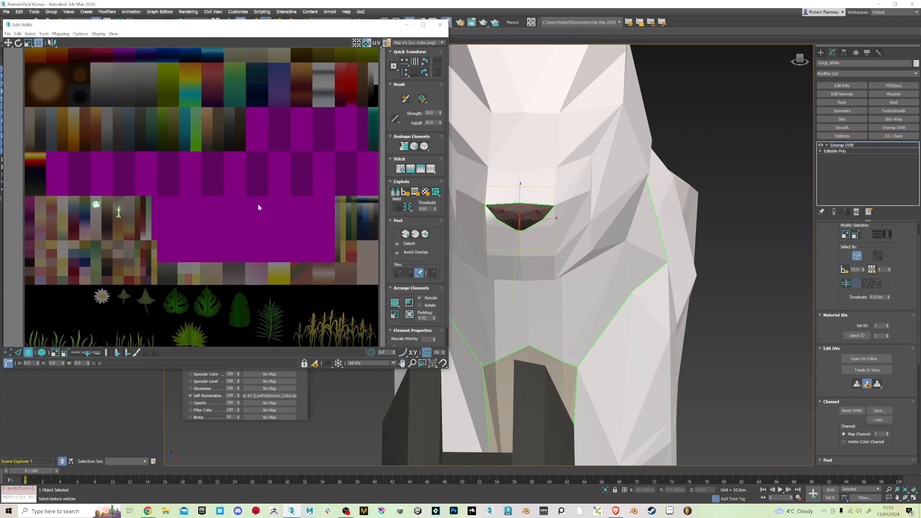
middle_drag(179, 170, 201, 128)
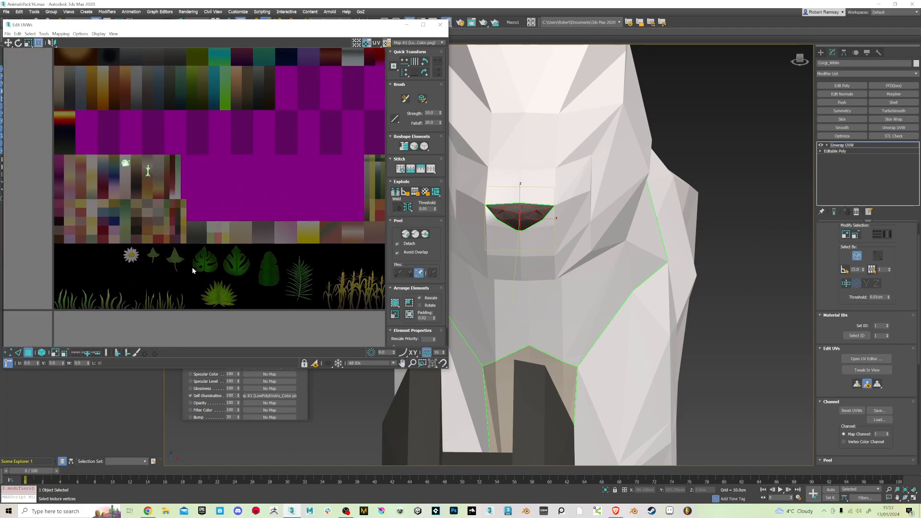
scroll(183, 264, up, 2)
scroll(214, 260, down, 6)
Clear the UV selection, close the UV editor and collapse the white corgi's Unwrap UVW modifier into the Editable Poly
click(319, 142)
click(439, 25)
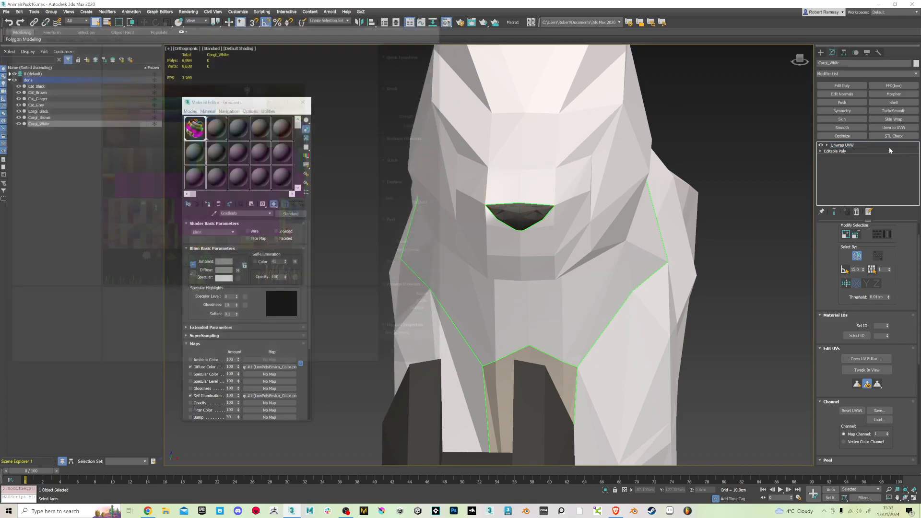
right_click(843, 145)
click(863, 205)
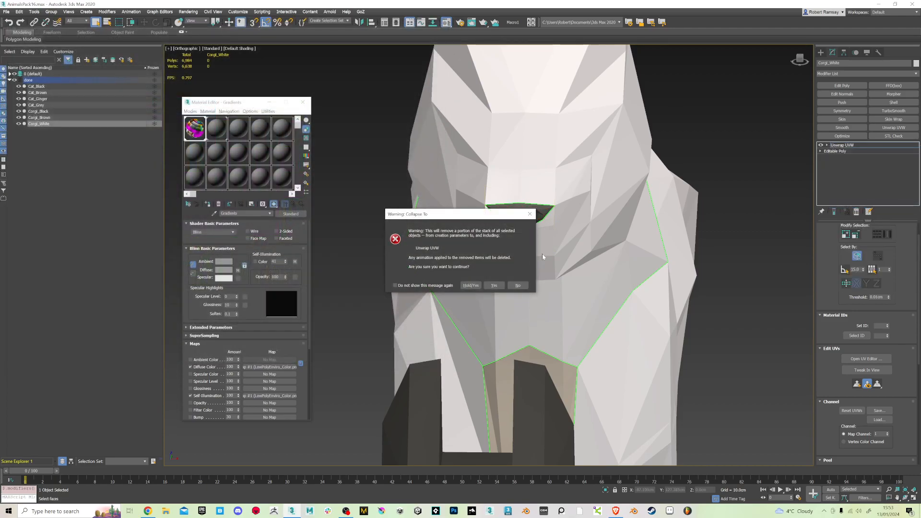
click(494, 286)
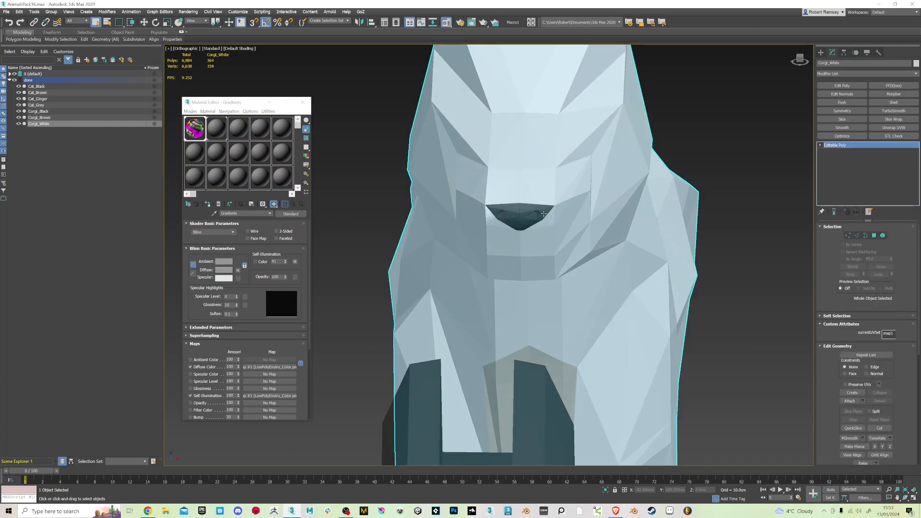
Select both grey dachshund meshes among the animals and frame them in the viewport
scroll(551, 259, down, 5)
alt+middle_drag(552, 259, 579, 297)
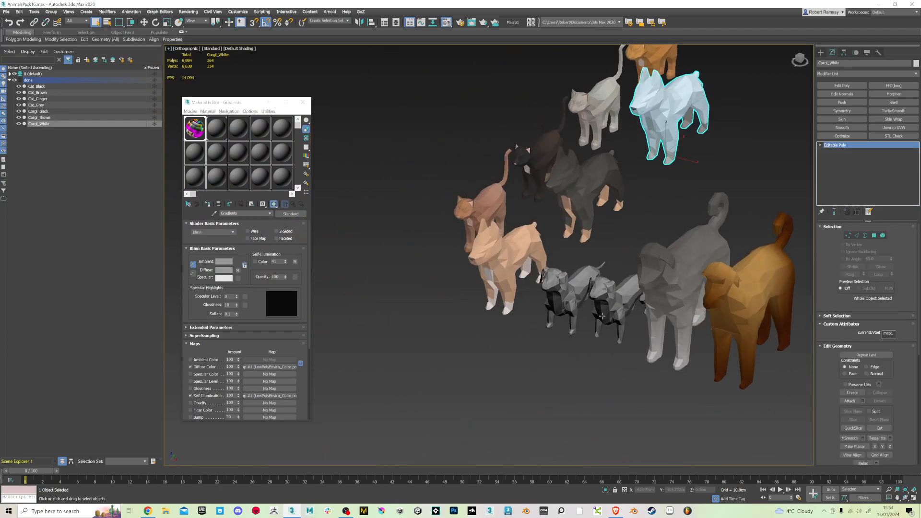
click(579, 297)
ctrl+click(559, 300)
key(z)
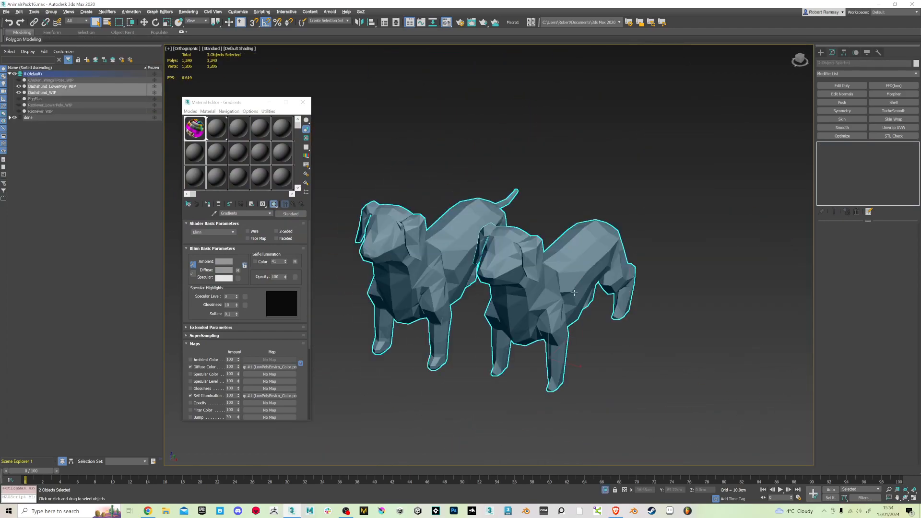
alt+middle_drag(611, 278, 592, 288)
Select only the Dachshund_LowerPoly_WIP mesh and isolate it
click(592, 287)
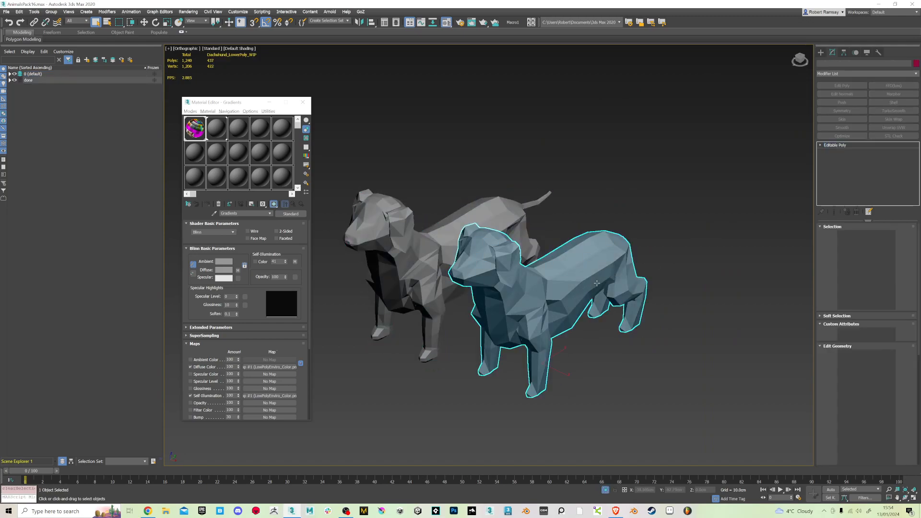
alt+middle_drag(608, 259, 598, 241)
key(alt+q)
key(alt+q)
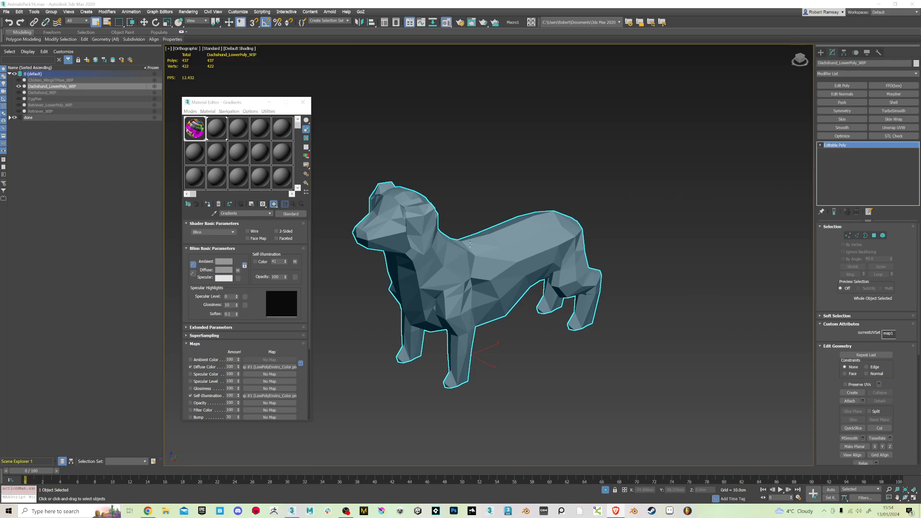
middle_drag(468, 251, 481, 228)
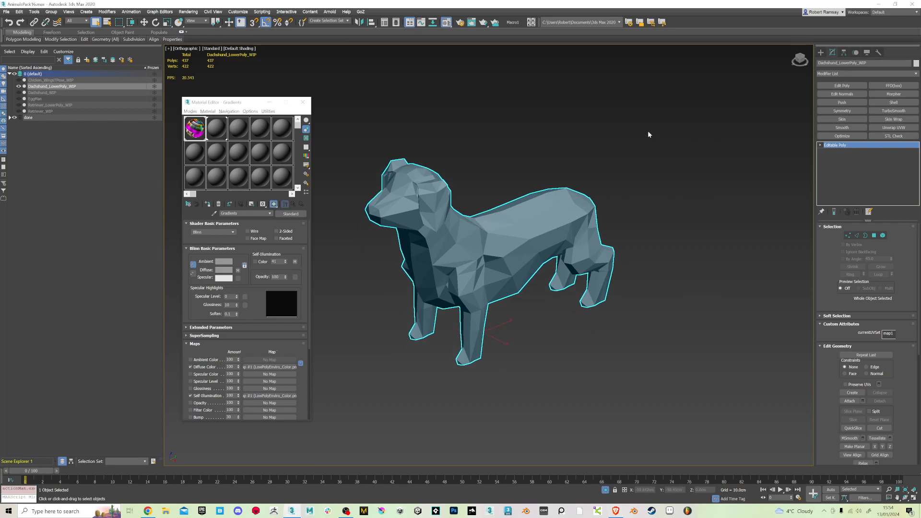
Add an Unwrap UVW modifier to the dachshund, open its UV editor and switch the viewport to the Right view
click(893, 127)
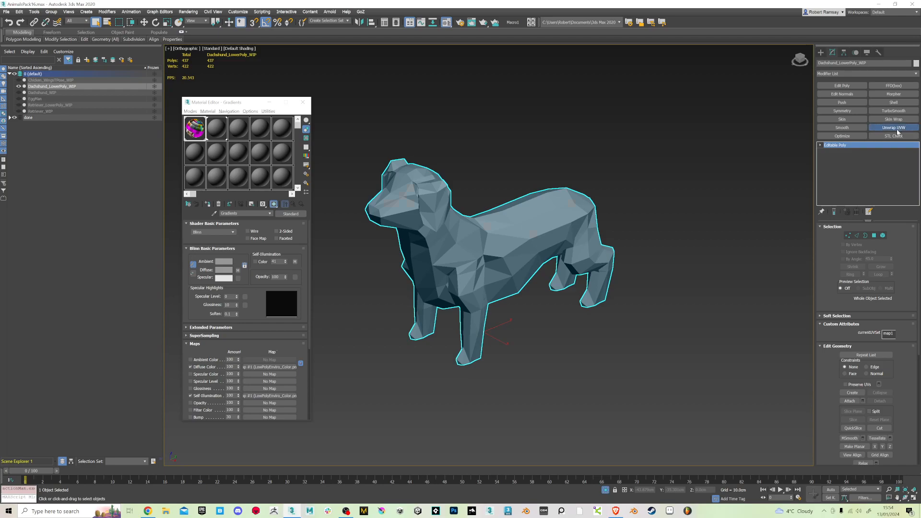
click(866, 359)
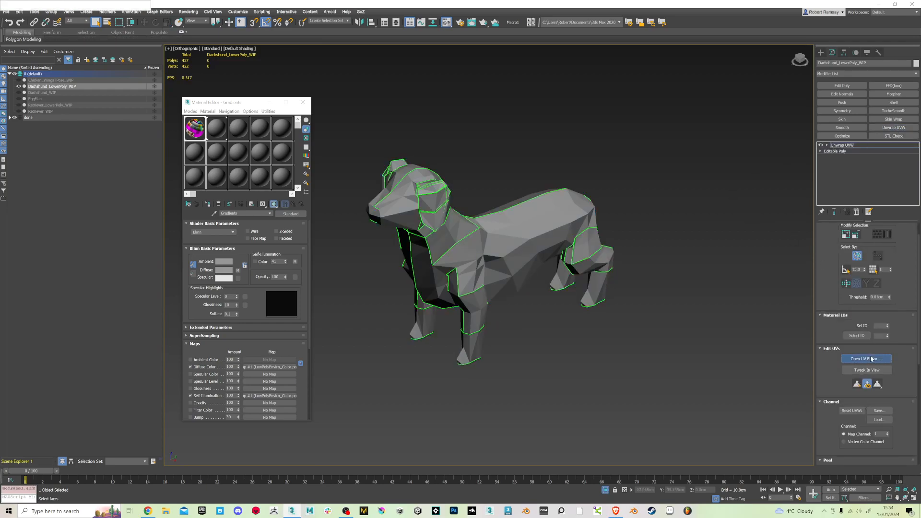
click(804, 60)
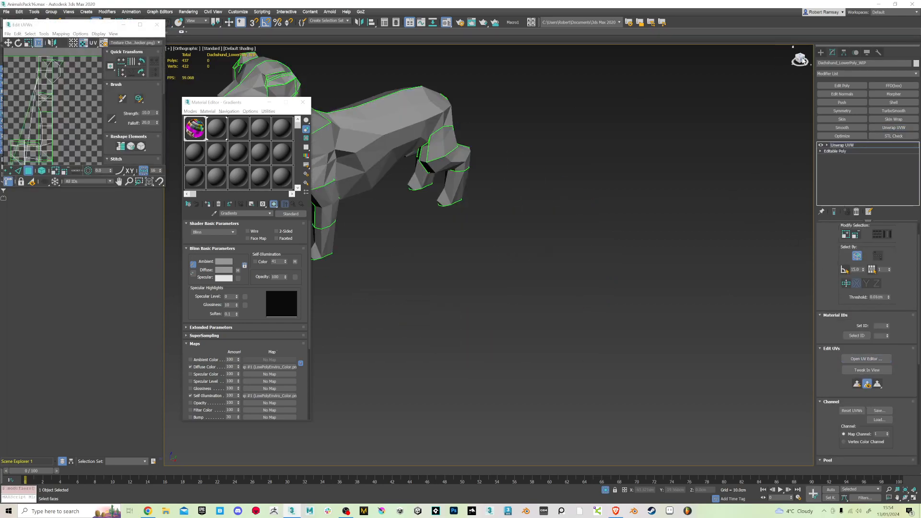
middle_drag(501, 251, 569, 319)
scroll(554, 259, down, 12)
middle_drag(512, 222, 586, 190)
scroll(538, 192, up, 3)
Select all the dachshund's faces and enlarge the UV editor window
drag(481, 185, 658, 329)
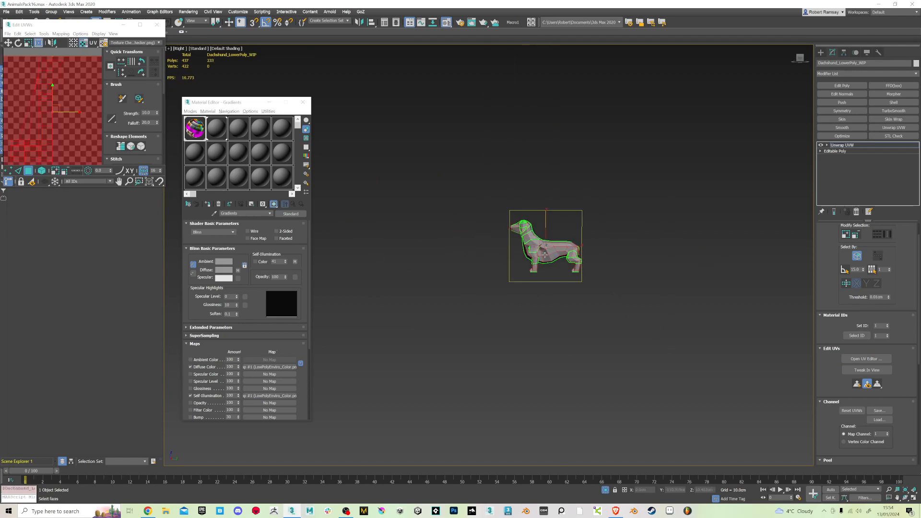
scroll(545, 255, up, 3)
key(ctrl+a)
scroll(556, 255, up, 3)
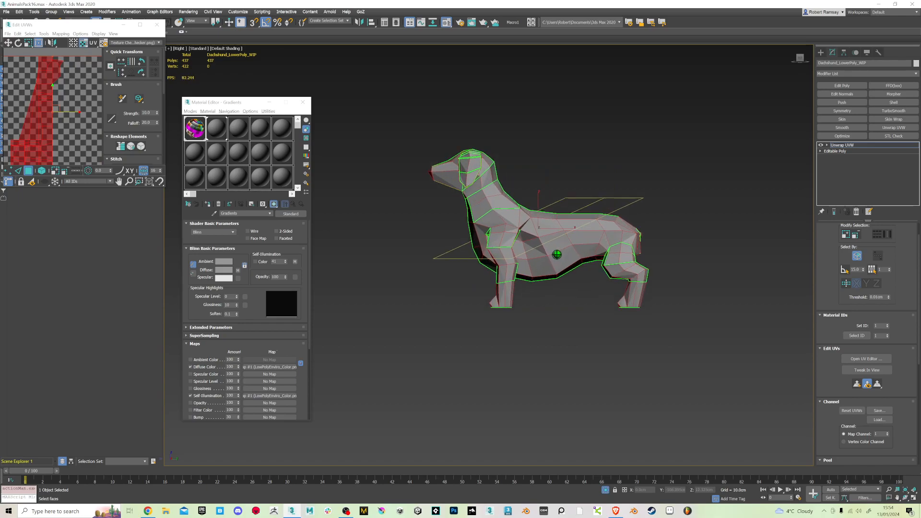
drag(169, 190, 344, 395)
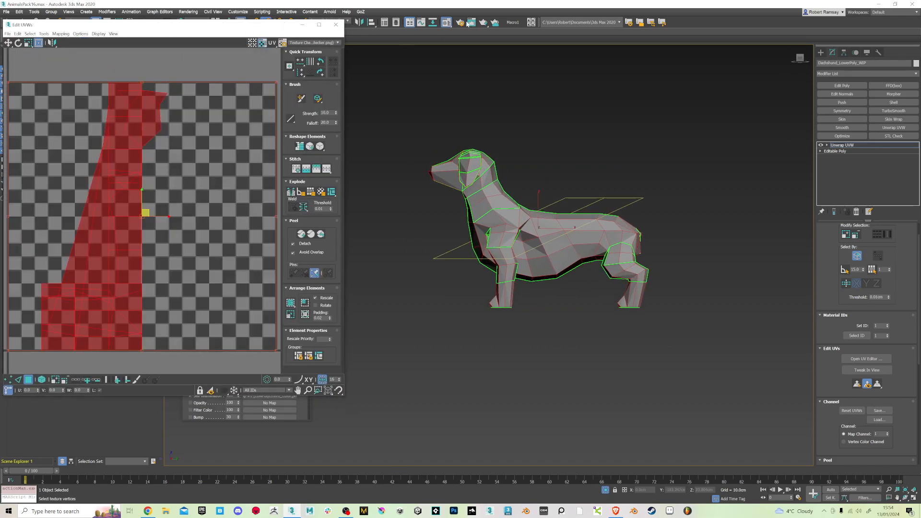
Assign the Gradients material to the dachshund and close the Material Editor
drag(252, 27, 273, 271)
click(214, 180)
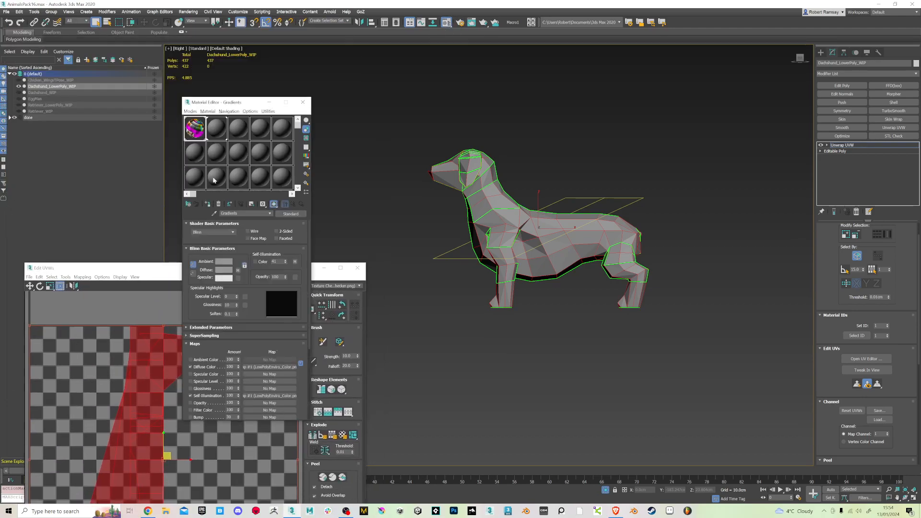
click(206, 205)
click(302, 106)
Reposition the UV editor and try switching its background between the checker pattern and another texture
drag(289, 267, 255, 181)
alt+middle_drag(489, 211, 561, 216)
drag(242, 181, 291, 113)
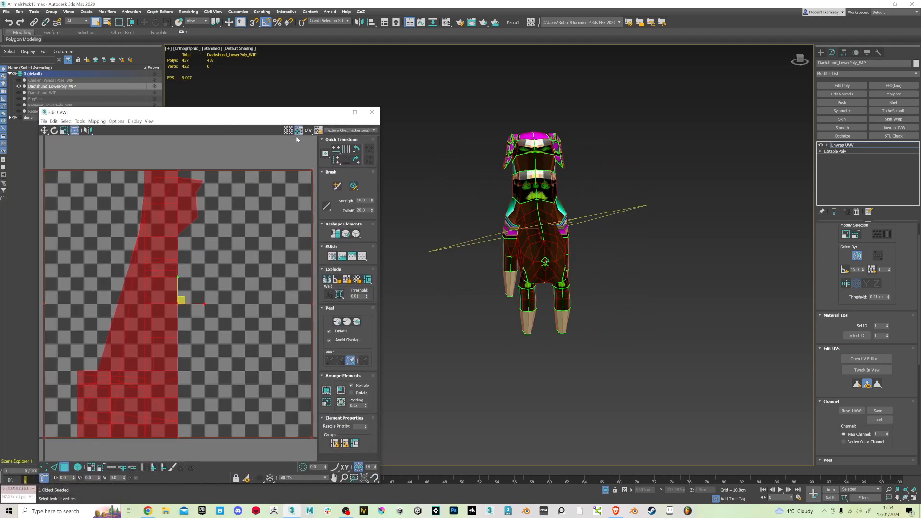
click(338, 131)
click(358, 137)
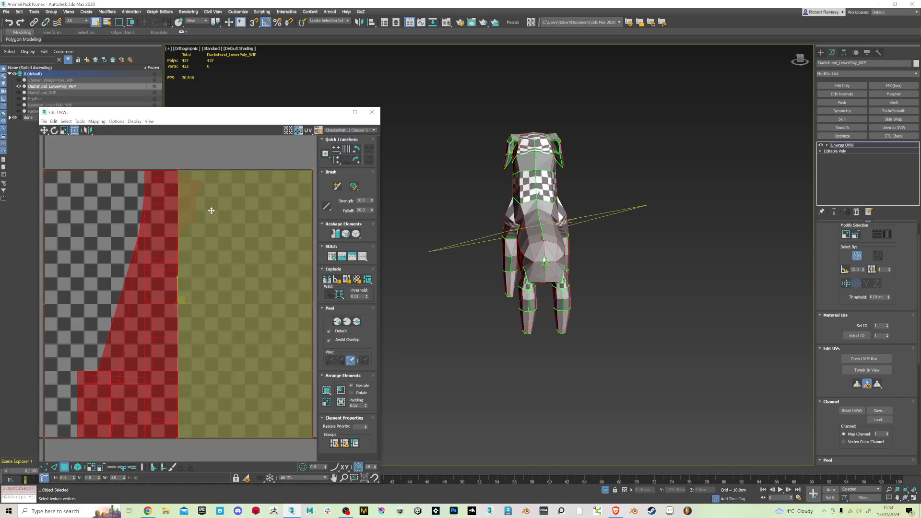
click(357, 132)
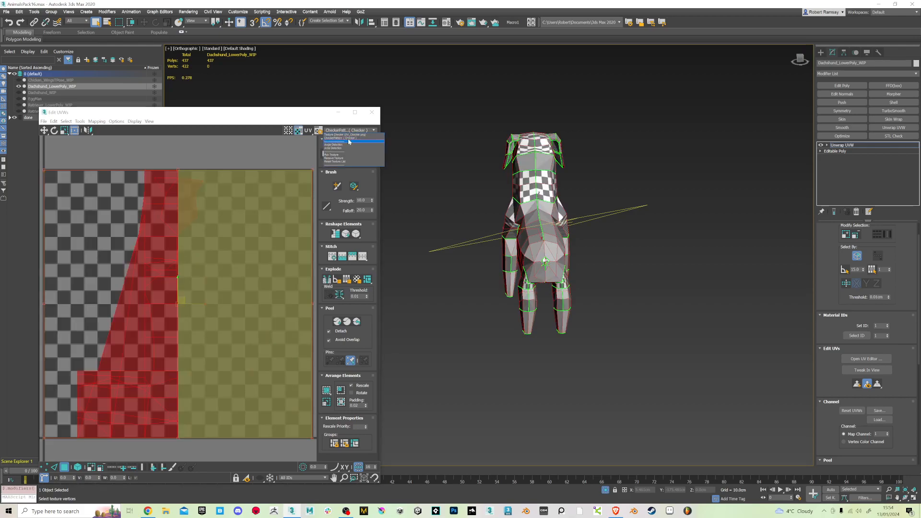
click(350, 137)
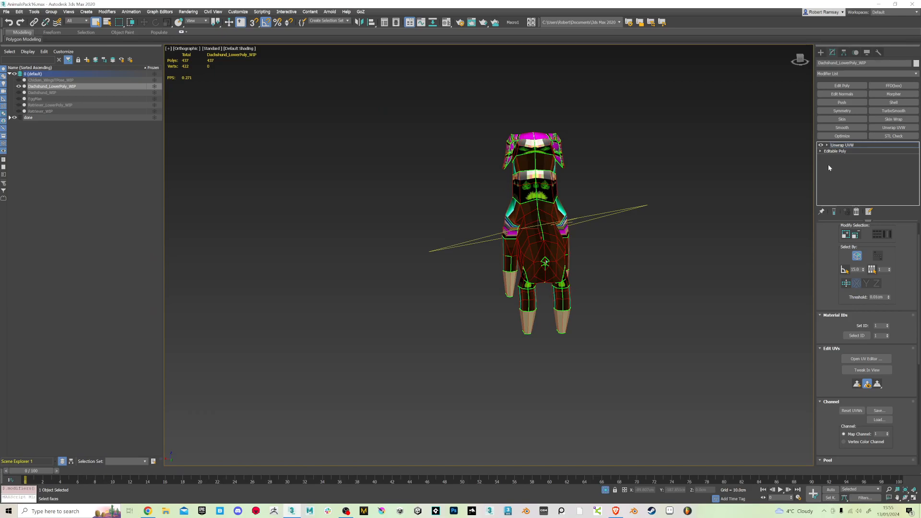
Leave the modifier's Polygon level, reopen the dachshund's UV editor and check the available background textures
click(826, 145)
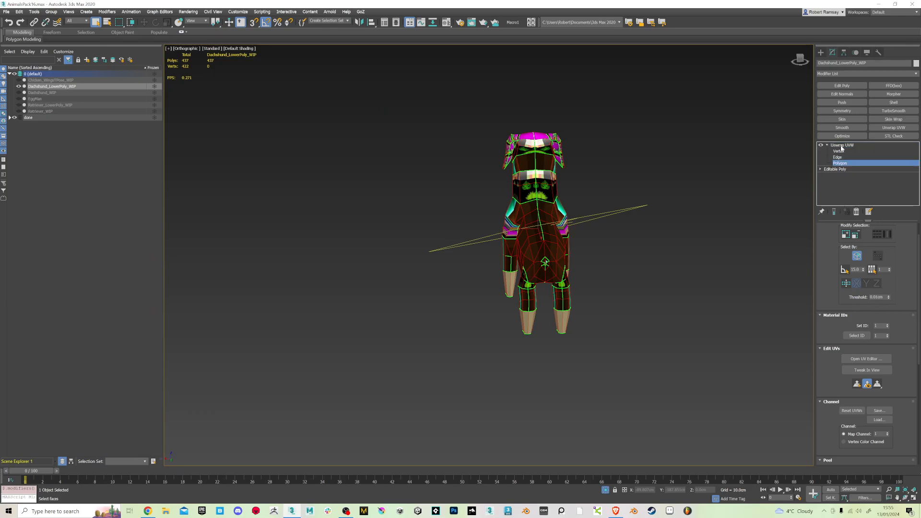
click(838, 144)
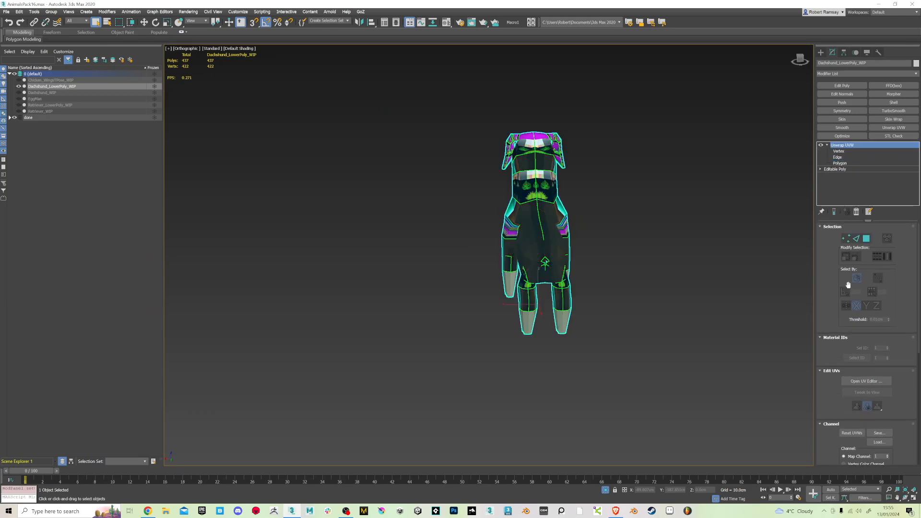
scroll(873, 336, down, 2)
click(876, 339)
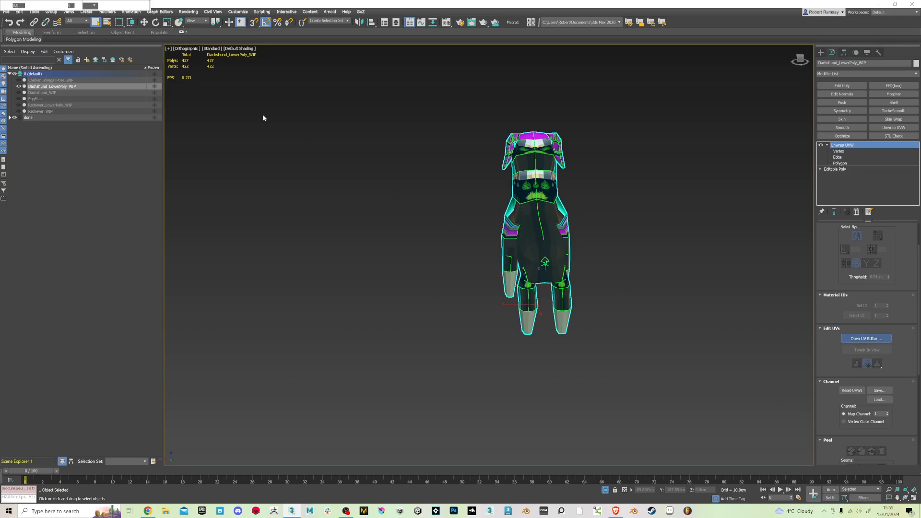
click(339, 131)
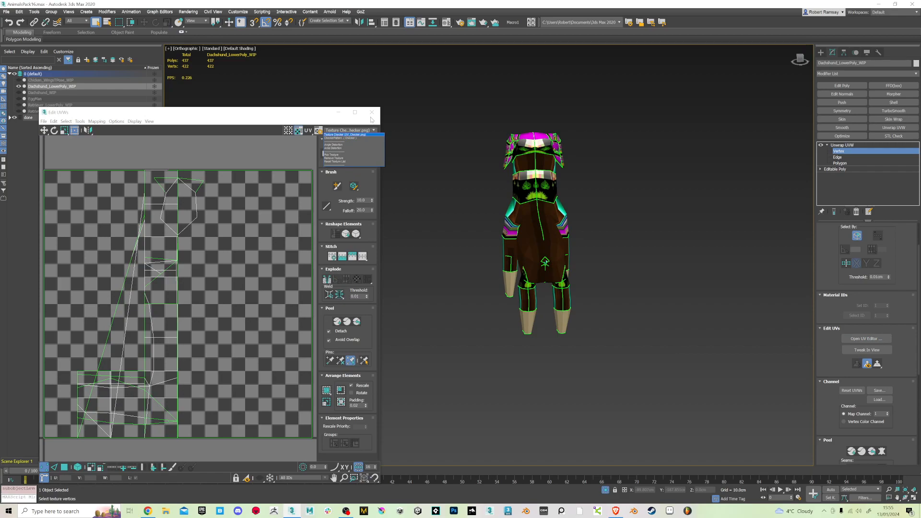
click(576, 155)
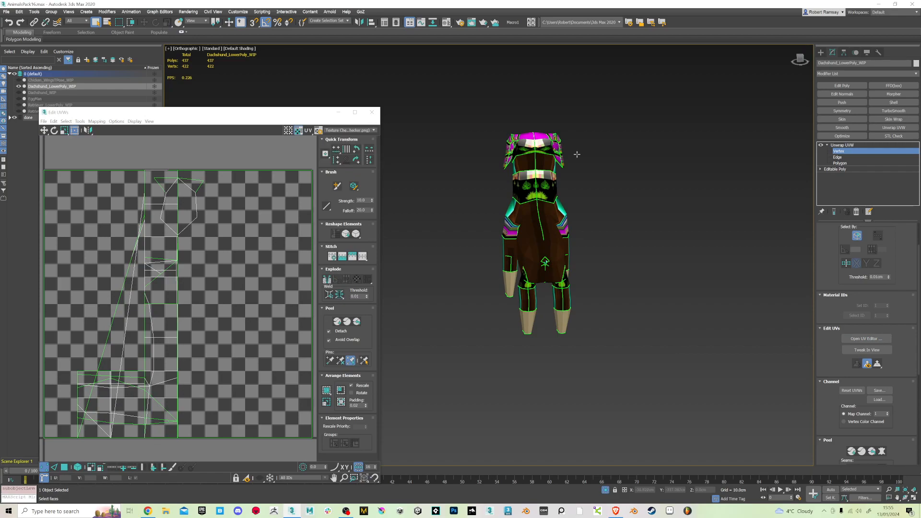
Delete the dachshund's Unwrap UVW modifier, add a fresh one and open its UV editor
click(372, 112)
click(847, 145)
click(856, 212)
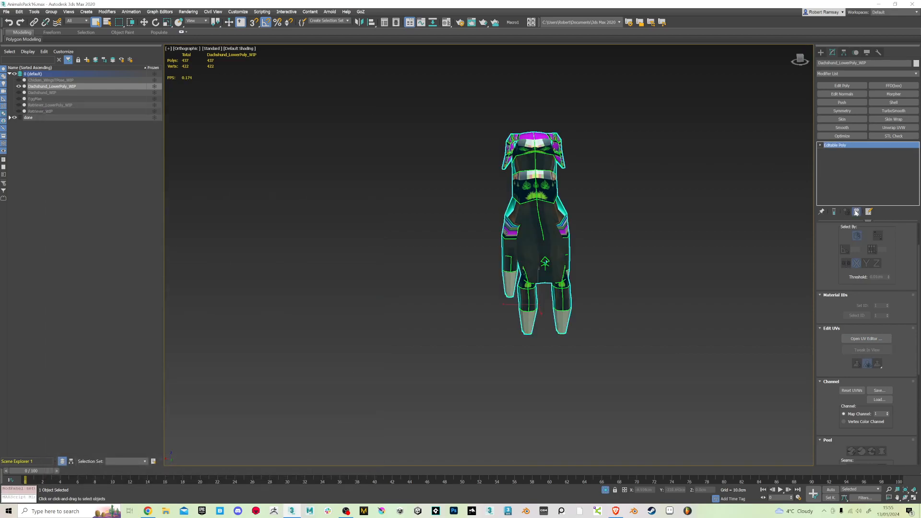
click(893, 127)
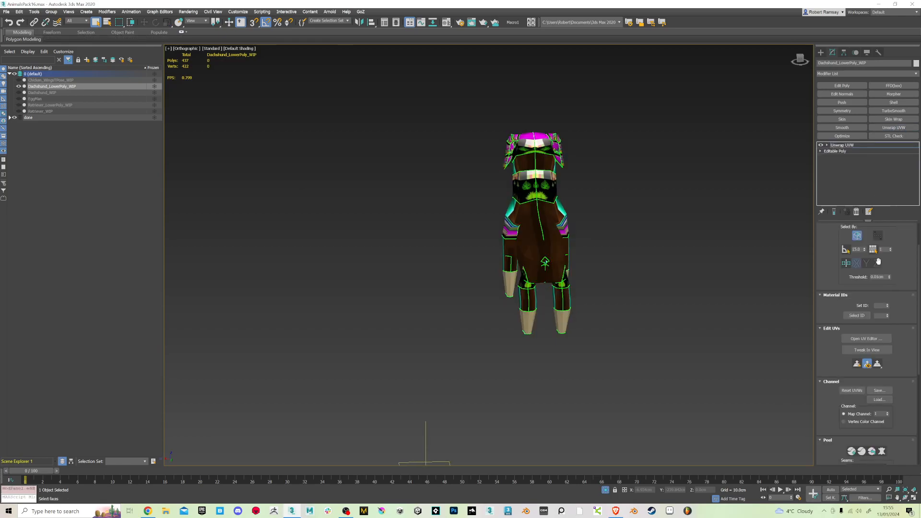
click(861, 339)
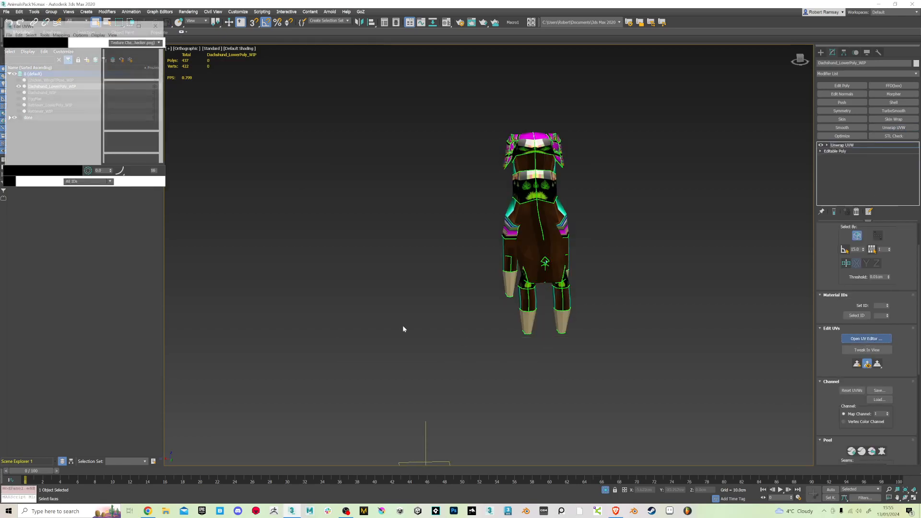
Enlarge the UV editor and show the Map #1 colour texture as its background
drag(165, 188, 440, 459)
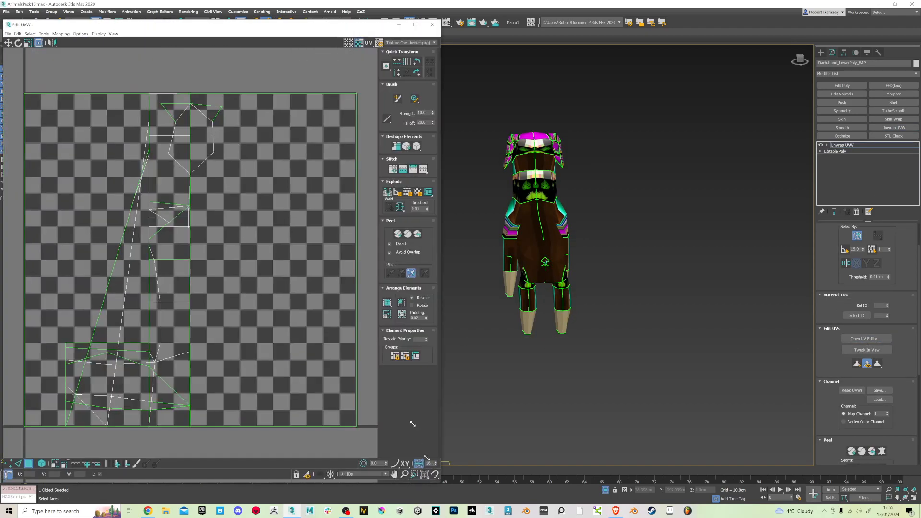
click(411, 43)
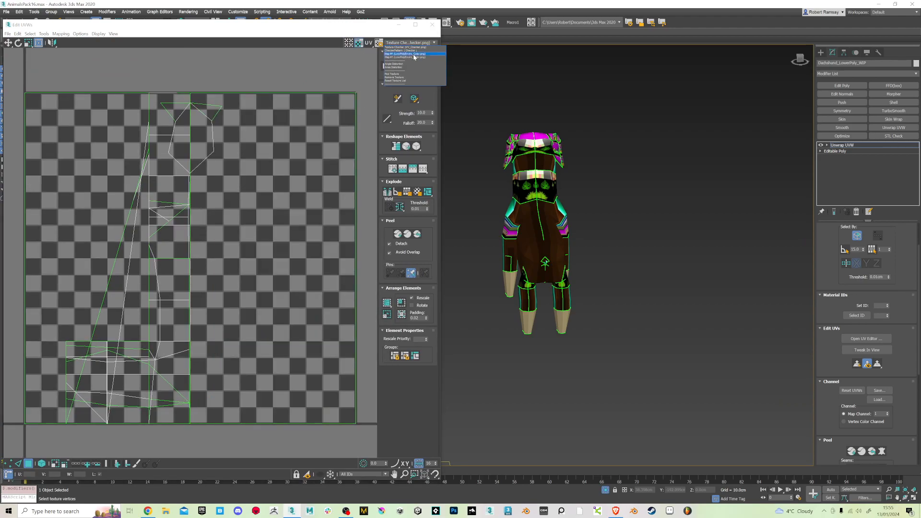
click(413, 55)
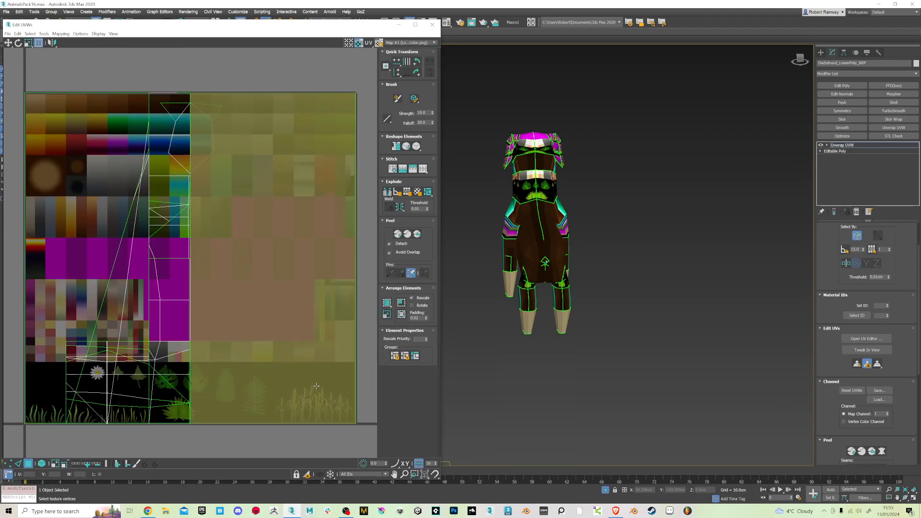
scroll(225, 158, down, 5)
Select all of the dachshund's polygons and apply a planar projection aligned to its side view
click(184, 170)
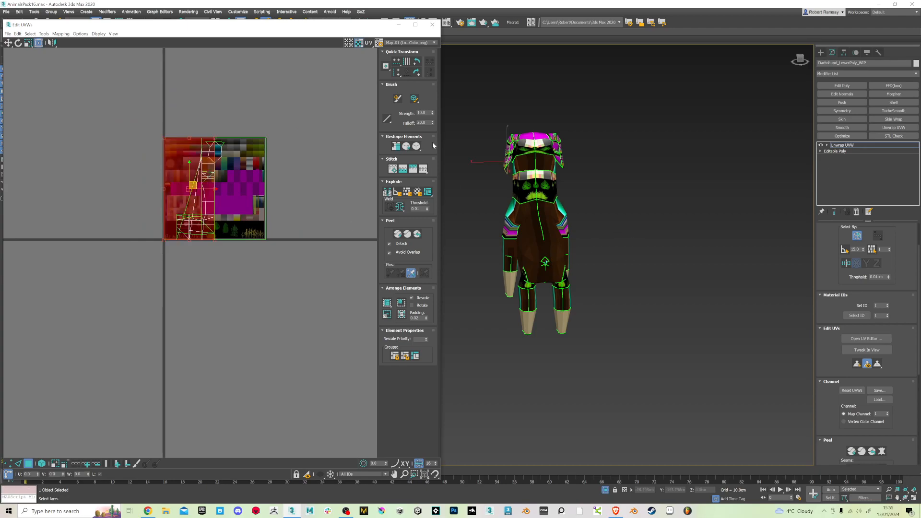
scroll(438, 138, up, 1)
scroll(510, 163, up, 3)
alt+middle_drag(509, 163, 582, 176)
scroll(563, 176, down, 3)
scroll(508, 117, up, 4)
alt+middle_drag(508, 117, 542, 185)
click(273, 235)
scroll(229, 197, down, 2)
drag(99, 131, 302, 282)
key(z)
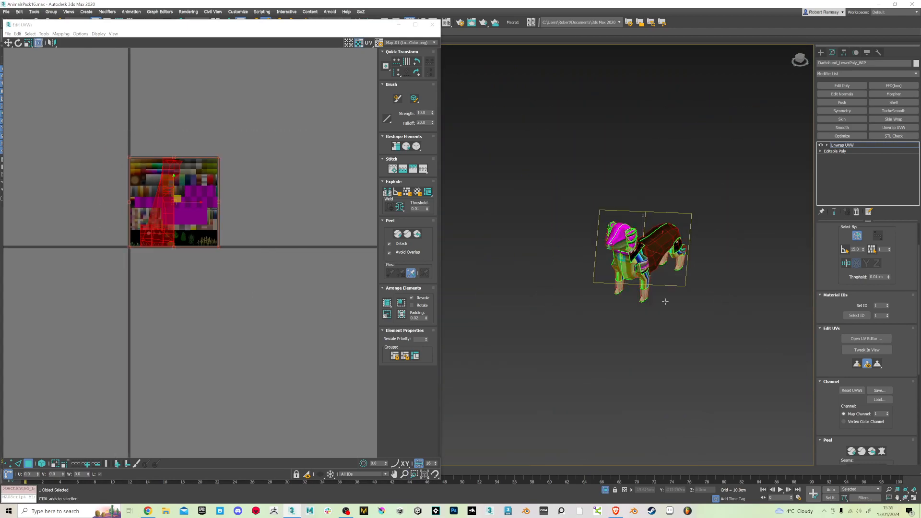
alt+middle_drag(683, 301, 669, 292)
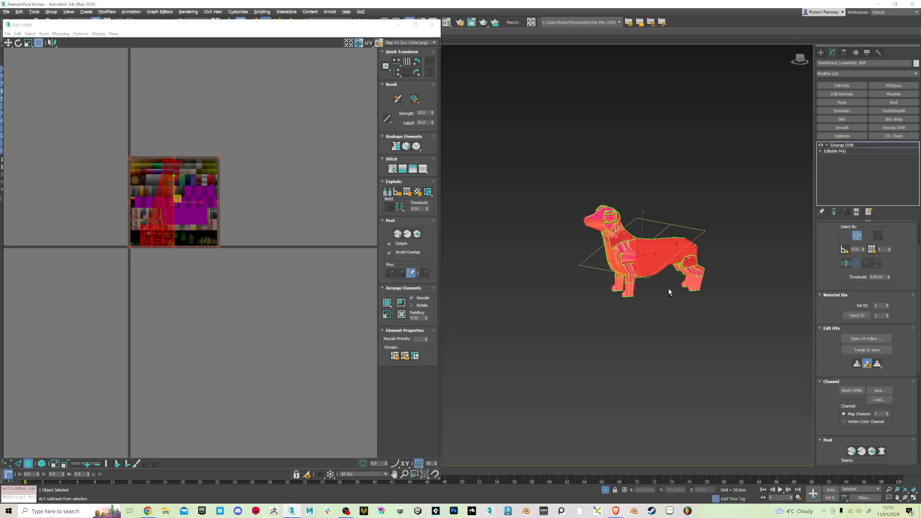
click(801, 60)
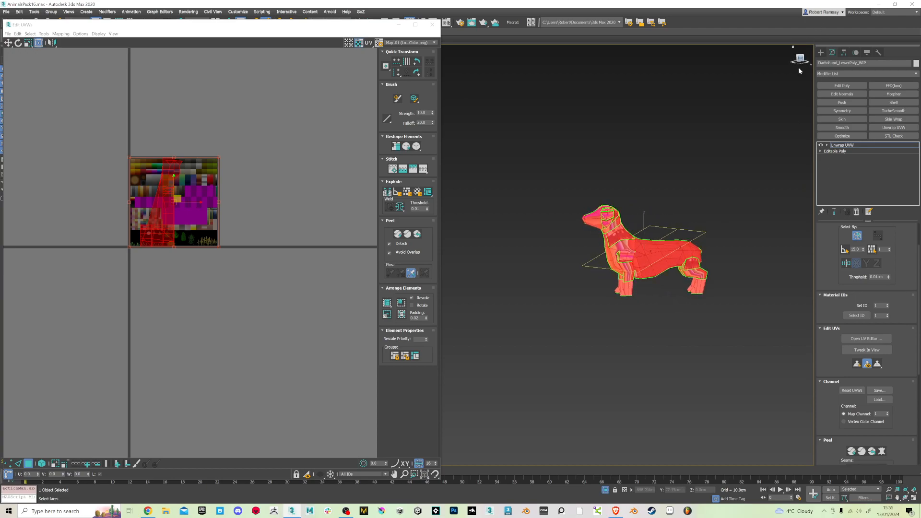
scroll(733, 222, up, 3)
scroll(842, 283, down, 3)
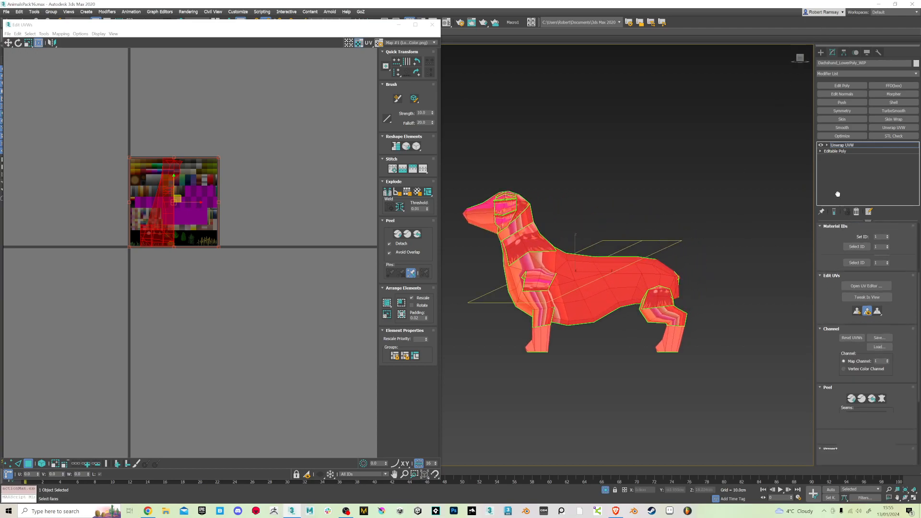
click(851, 365)
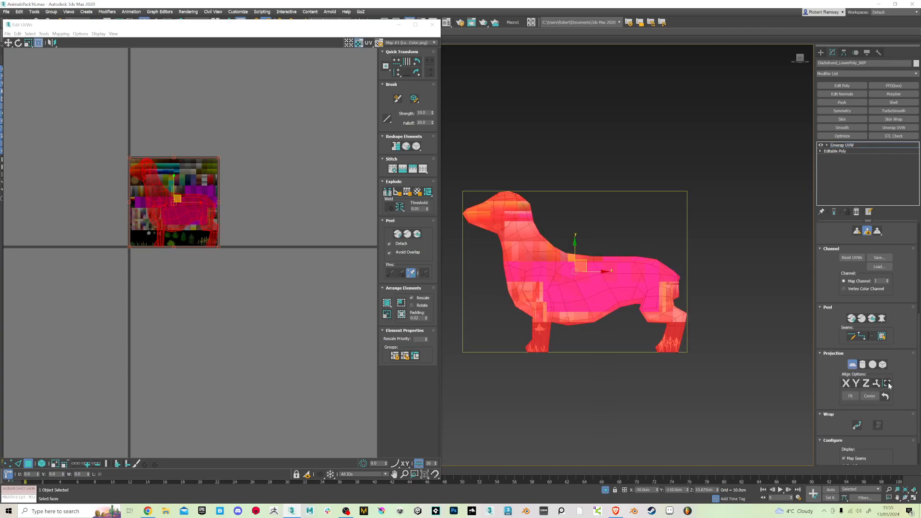
Scale the dachshund's whole UV shell down to the size of a few gradient swatches
scroll(195, 250, up, 4)
middle_drag(228, 222, 285, 311)
click(315, 331)
drag(316, 334, 102, 139)
scroll(96, 136, up, 2)
middle_drag(103, 181, 86, 185)
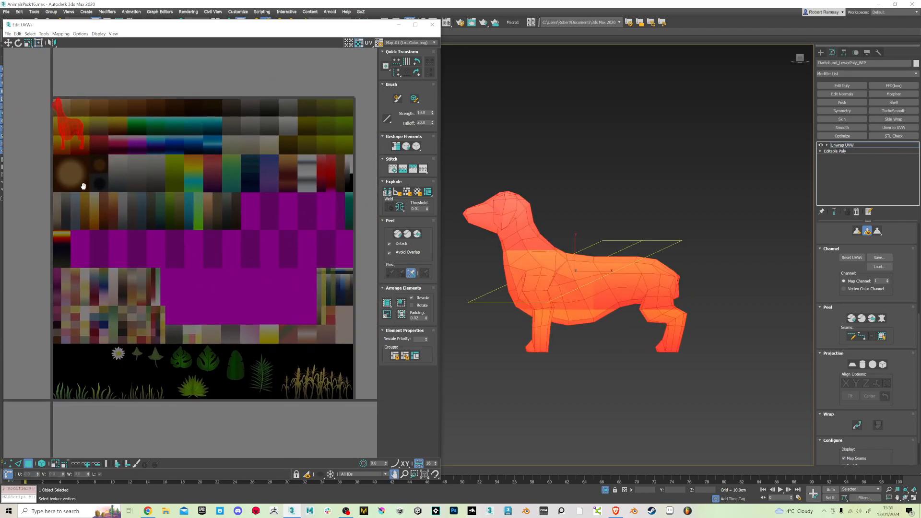
Move the UV shell onto the grey-to-black gradient at the texture's edge and squeeze it into a narrow strip
drag(73, 130, 321, 131)
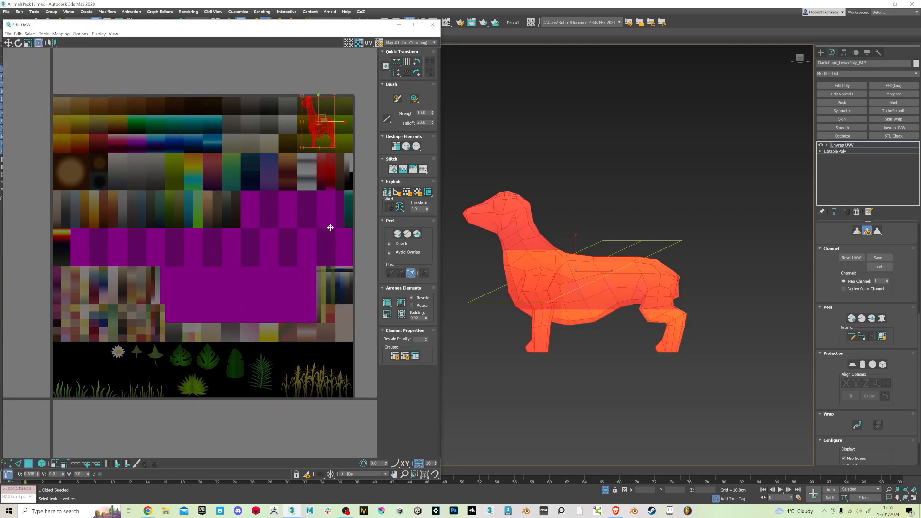
scroll(323, 185, up, 2)
scroll(292, 172, up, 2)
middle_drag(292, 172, 128, 161)
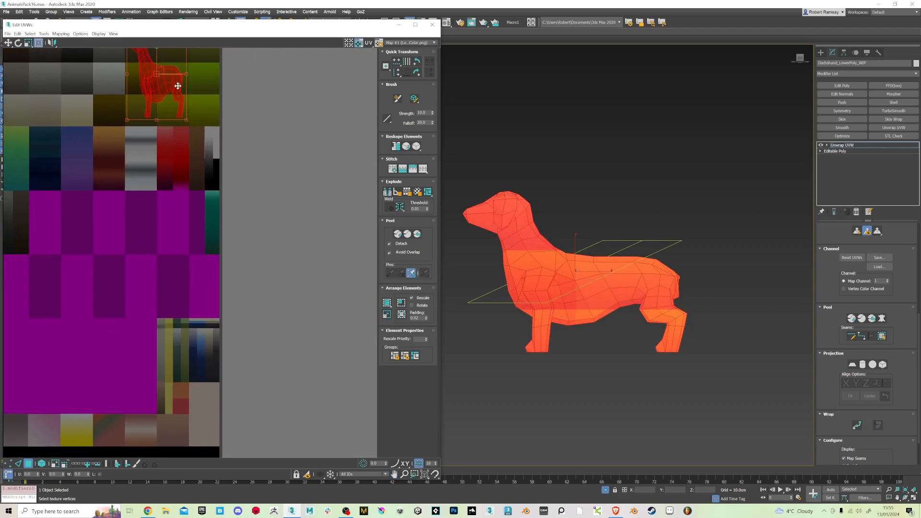
drag(160, 74, 235, 168)
scroll(226, 195, up, 4)
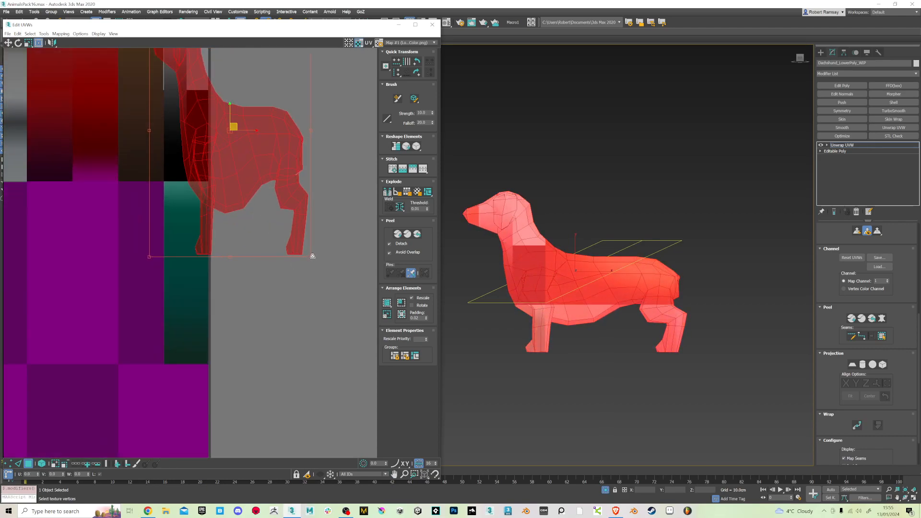
drag(313, 256, 177, 96)
middle_drag(177, 96, 208, 233)
mouse_move(209, 226)
mouse_down()
mouse_move(235, 237)
mouse_move(228, 329)
mouse_move(214, 314)
mouse_up()
drag(209, 273, 208, 273)
Turn off the shaded face selection, then tilt and slightly resize the UV strip within the black gradient
key(F2)
alt+middle_drag(502, 225, 526, 213)
scroll(526, 214, up, 5)
mouse_move(640, 300)
alt+middle_down()
mouse_move(652, 302)
mouse_move(642, 307)
alt+middle_up()
scroll(211, 286, up, 2)
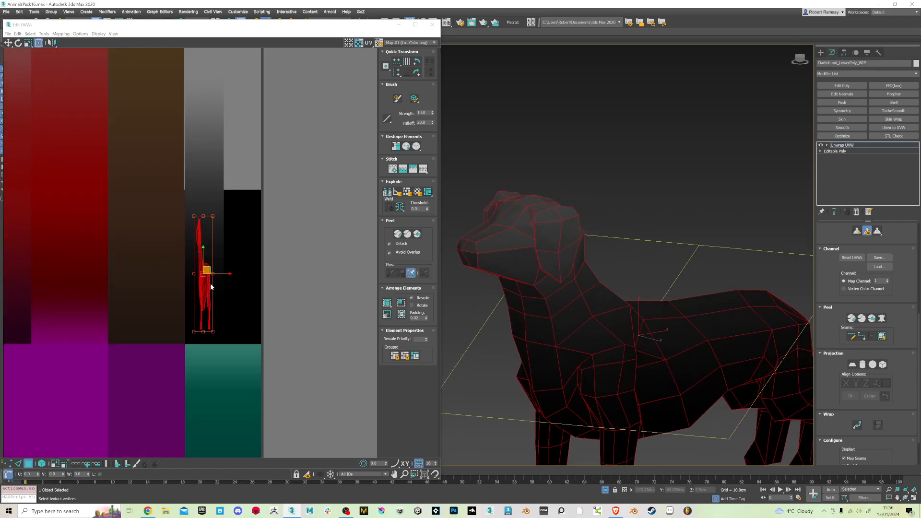
click(214, 333)
drag(181, 207, 229, 332)
mouse_move(214, 273)
mouse_down()
mouse_move(218, 279)
mouse_move(216, 269)
mouse_up()
drag(223, 331, 217, 339)
mouse_move(211, 272)
mouse_down()
mouse_move(210, 253)
mouse_move(214, 267)
mouse_up()
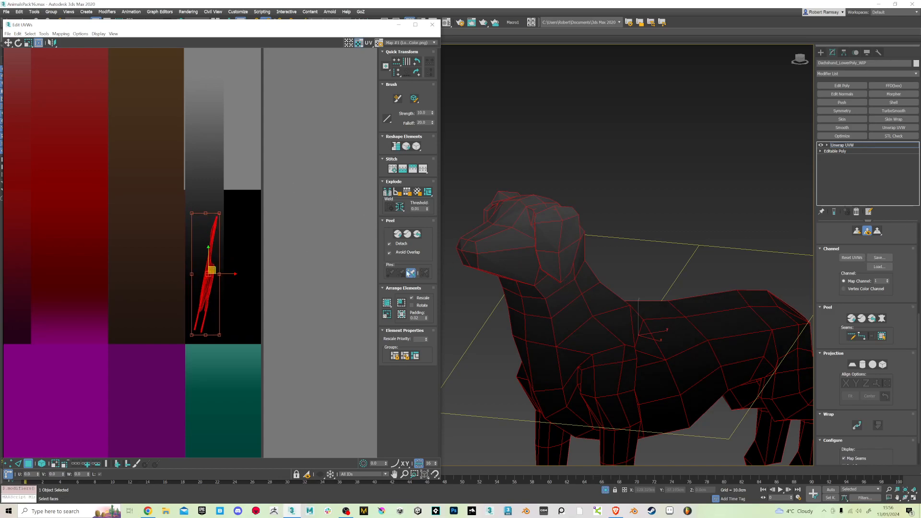
Select the polygons around the dachshund's muzzle and lower jaw with shaded face selection on
alt+middle_drag(509, 261, 546, 231)
click(545, 232)
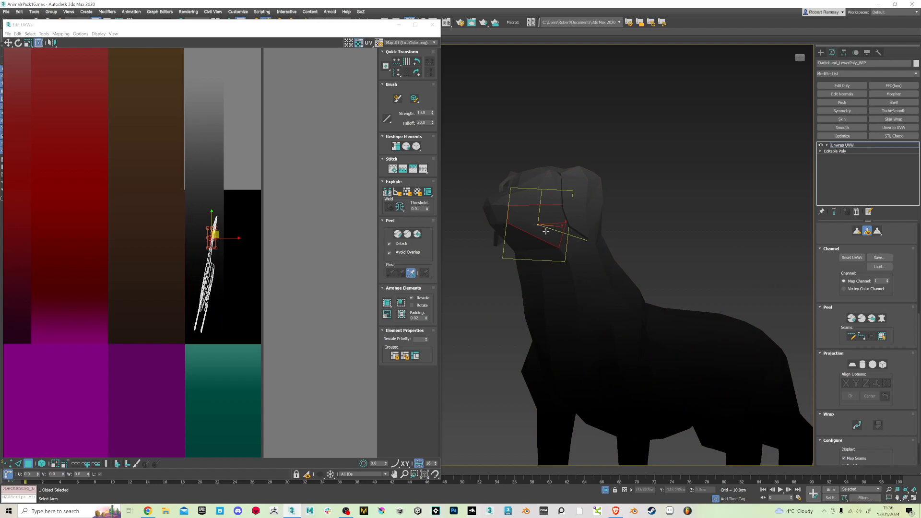
key(F2)
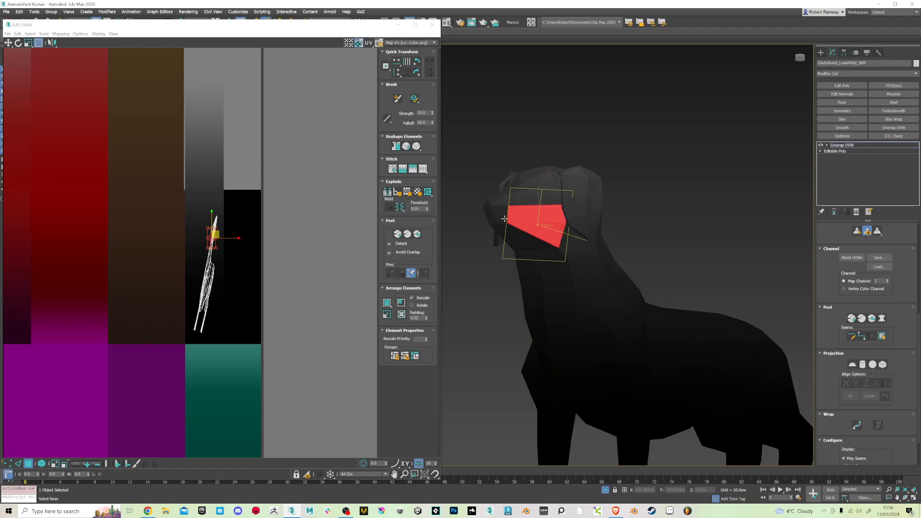
alt+middle_drag(552, 226, 499, 221)
ctrl+click(497, 220)
ctrl+click(485, 222)
ctrl+click(501, 237)
ctrl+click(522, 240)
alt+middle_drag(558, 247, 608, 214)
ctrl+click(543, 178)
ctrl+click(479, 197)
Add the chest patch and a front leg's polygons to the selection
alt+middle_drag(553, 242, 545, 317)
ctrl+click(550, 290)
drag(545, 317, 629, 335)
alt+middle_drag(632, 338, 628, 335)
alt+drag(546, 372, 613, 353)
alt+middle_drag(614, 357, 611, 331)
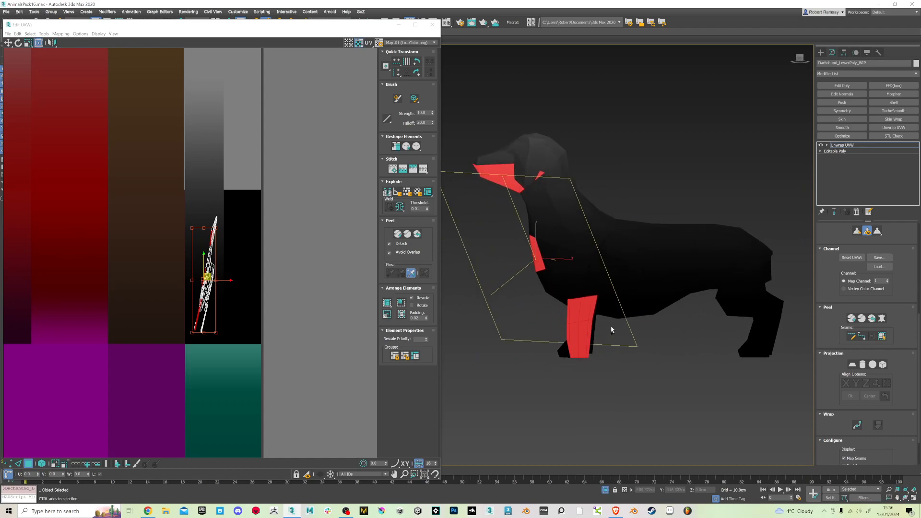
Add the remaining lower-leg polygons to the selection, checking the model from several sides
ctrl+drag(586, 340, 586, 341)
alt+middle_drag(737, 339, 743, 326)
ctrl+drag(743, 325, 792, 329)
alt+middle_drag(606, 328, 638, 327)
ctrl+drag(544, 331, 642, 329)
scroll(827, 297, up, 6)
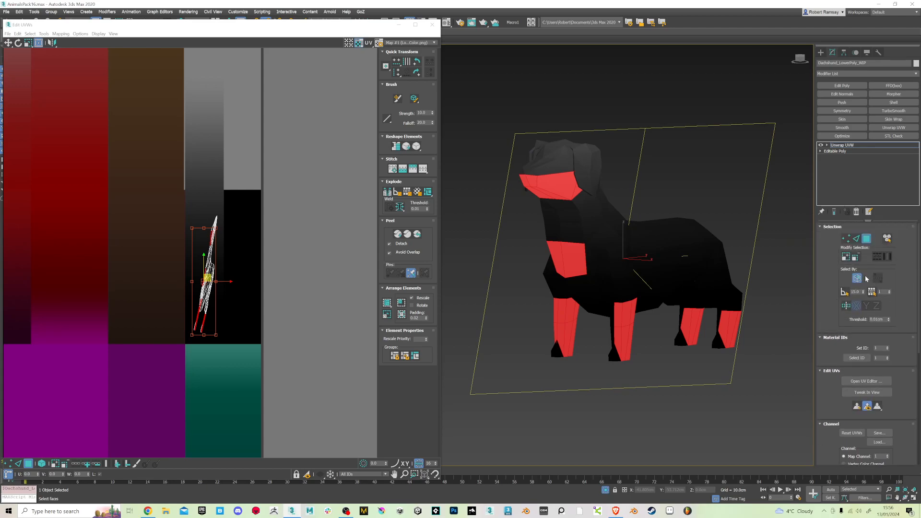
alt+middle_drag(780, 311, 701, 331)
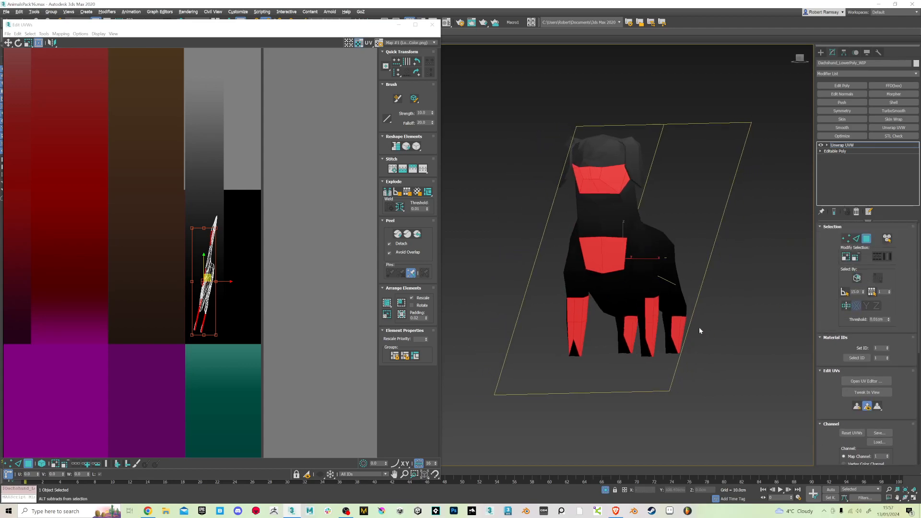
alt+middle_drag(615, 326, 734, 328)
ctrl+drag(763, 324, 762, 326)
alt+middle_drag(753, 322, 794, 321)
alt+middle_drag(547, 323, 750, 352)
Detach the edge vertices of the muzzle, chest and leg UVs and move them onto a dark brown swatch in the texture's top row
scroll(186, 226, down, 2)
middle_drag(188, 250, 193, 194)
scroll(193, 193, up, 3)
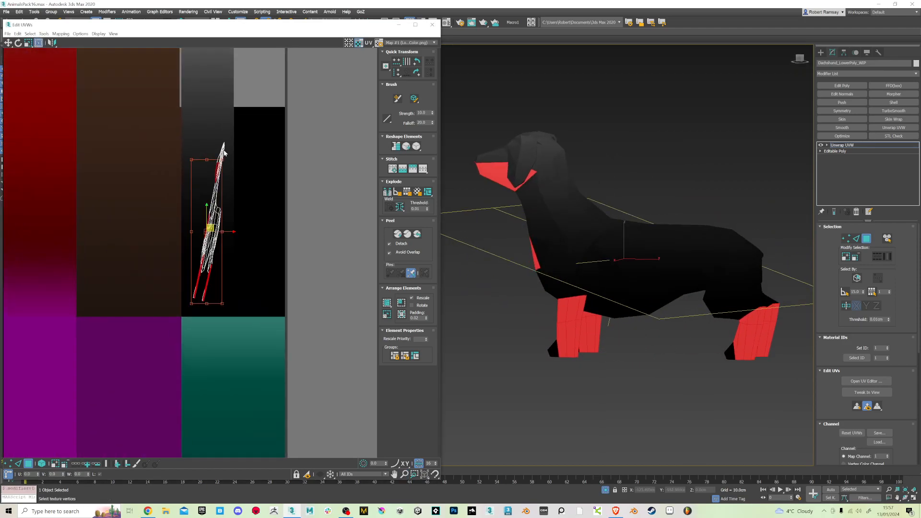
scroll(222, 158, up, 2)
right_click(213, 169)
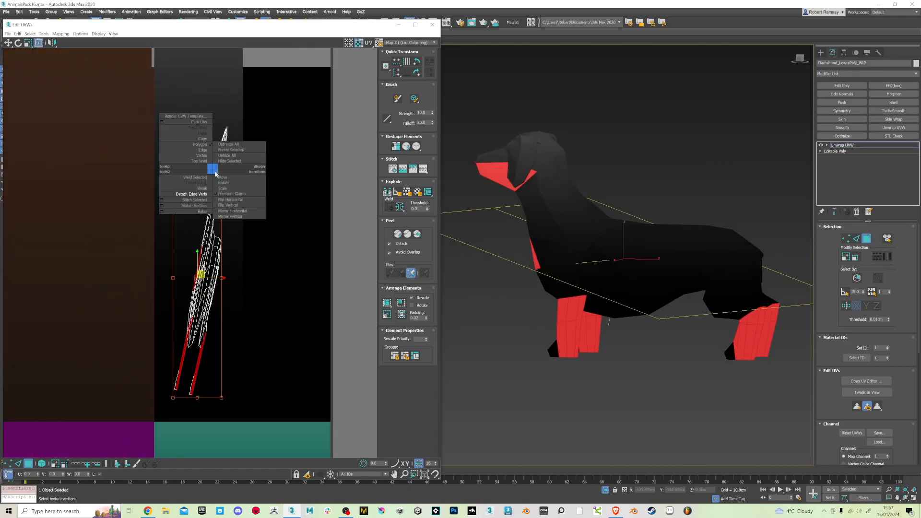
click(204, 194)
scroll(220, 225, down, 5)
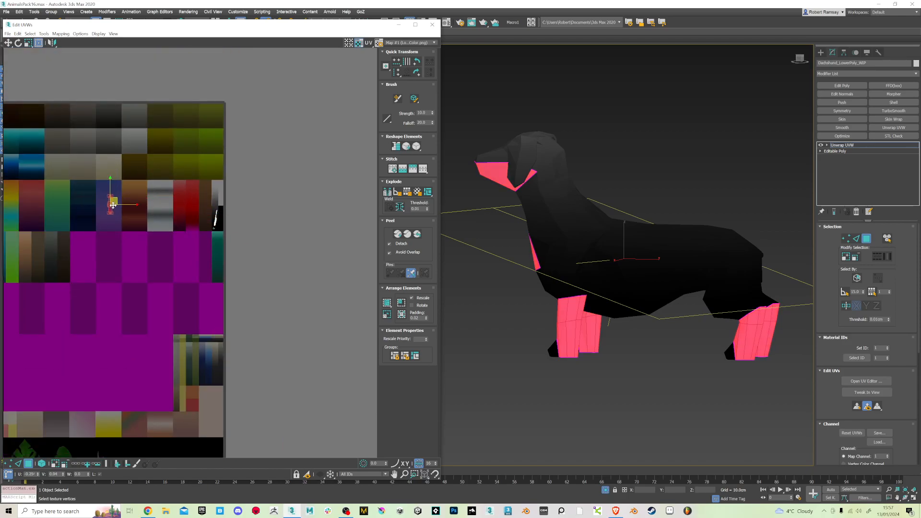
middle_drag(91, 274, 298, 276)
drag(343, 212, 217, 119)
Widen the detached UVs and move them onto a lighter orange-brown swatch, with the shaded face selection off
scroll(218, 124, up, 5)
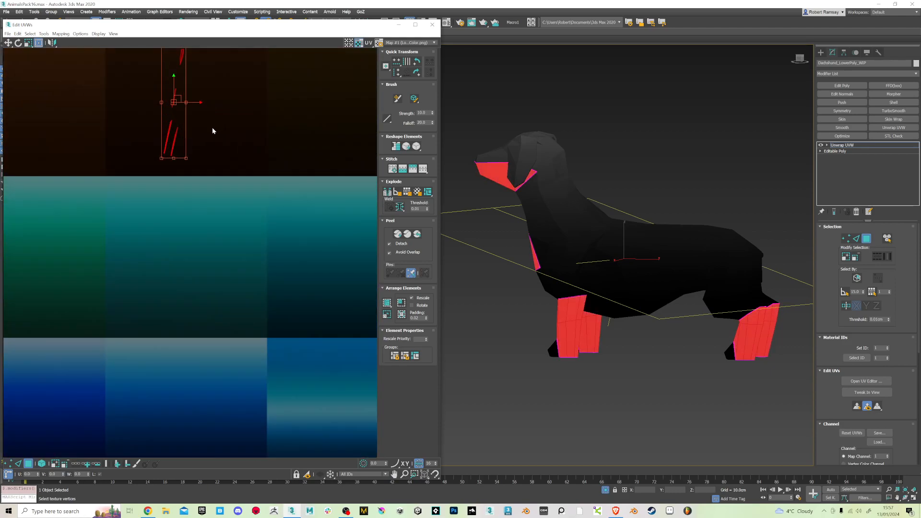
drag(188, 158, 255, 172)
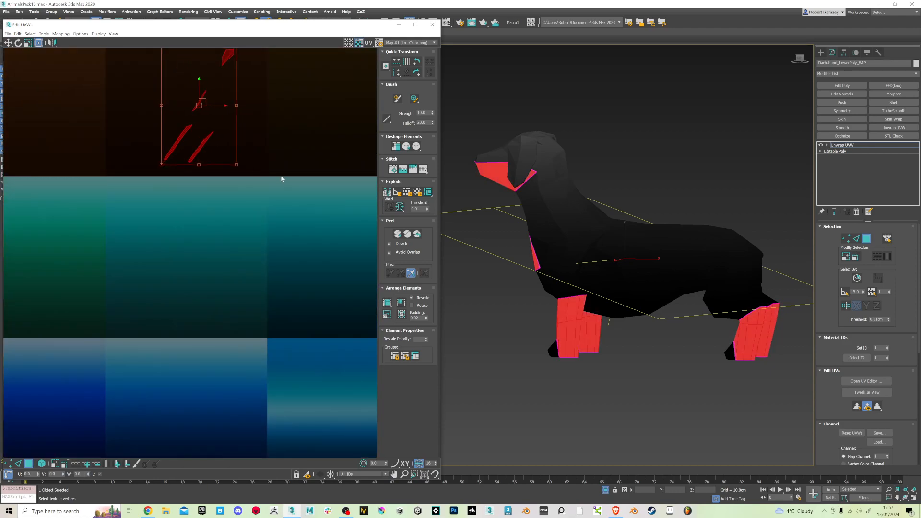
key(F2)
mouse_move(608, 300)
alt+middle_down()
mouse_move(702, 283)
mouse_move(678, 276)
alt+middle_up()
ctrl+alt+middle_drag(171, 125, 196, 162)
middle_drag(195, 163, 274, 283)
ctrl+alt+middle_drag(267, 221, 268, 240)
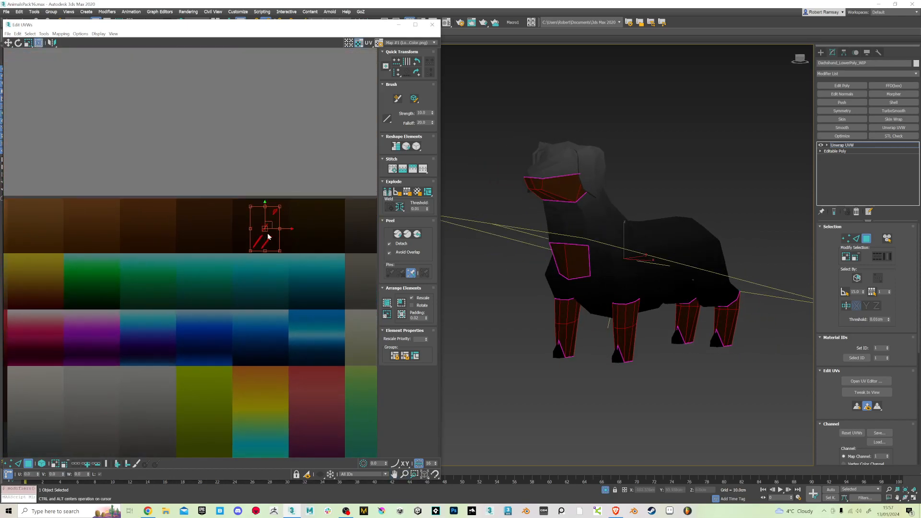
drag(270, 223, 154, 218)
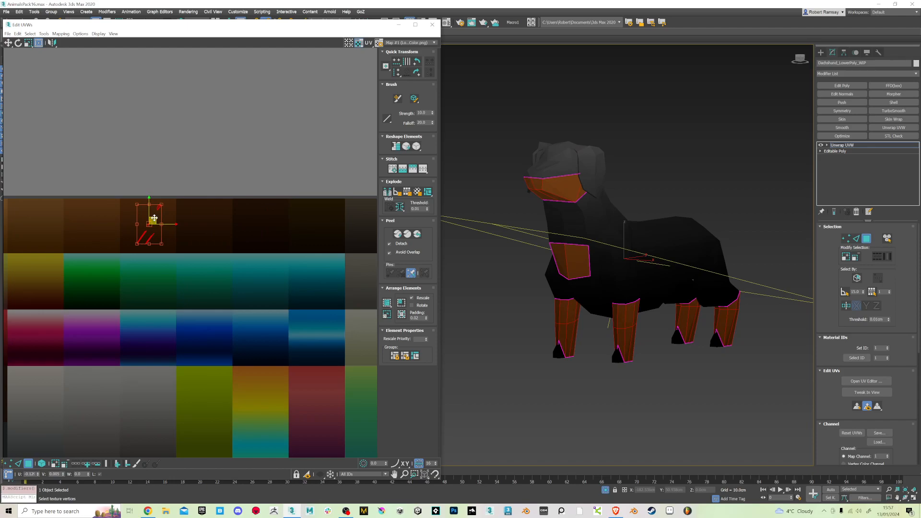
Straighten the leg UVs and shift them up within the orange-brown swatch
scroll(156, 231, up, 3)
click(198, 213)
drag(191, 223, 191, 223)
drag(113, 232, 188, 274)
drag(156, 242, 144, 180)
click(175, 241)
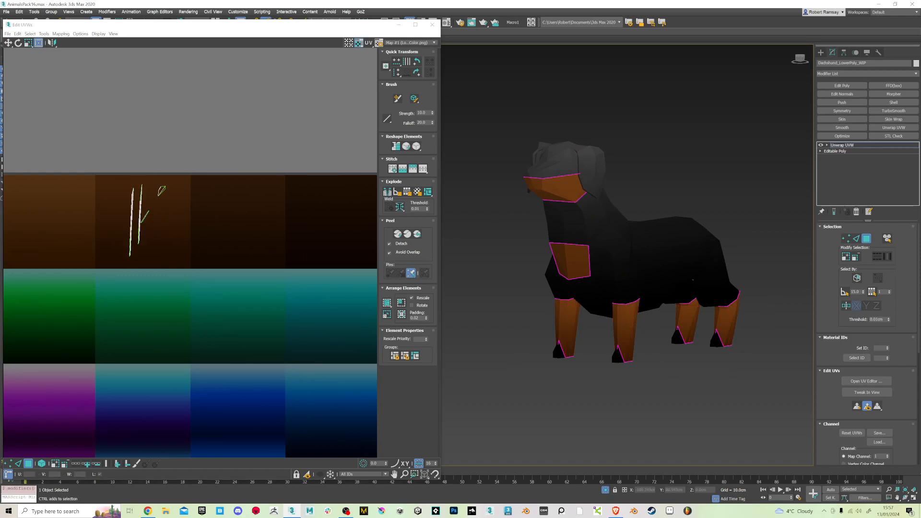
Select the body's UVs and shift them down the grey-to-black gradient to darken the coat
scroll(591, 191, down, 4)
alt+middle_drag(591, 192, 594, 210)
scroll(168, 253, down, 5)
middle_drag(170, 327, 137, 209)
scroll(309, 191, up, 5)
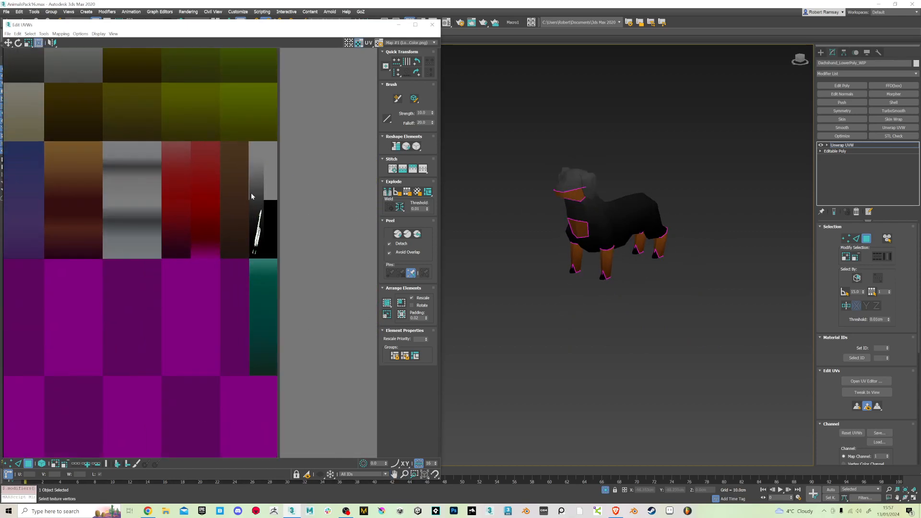
drag(237, 197, 297, 290)
scroll(260, 204, up, 3)
drag(284, 203, 277, 246)
click(277, 249)
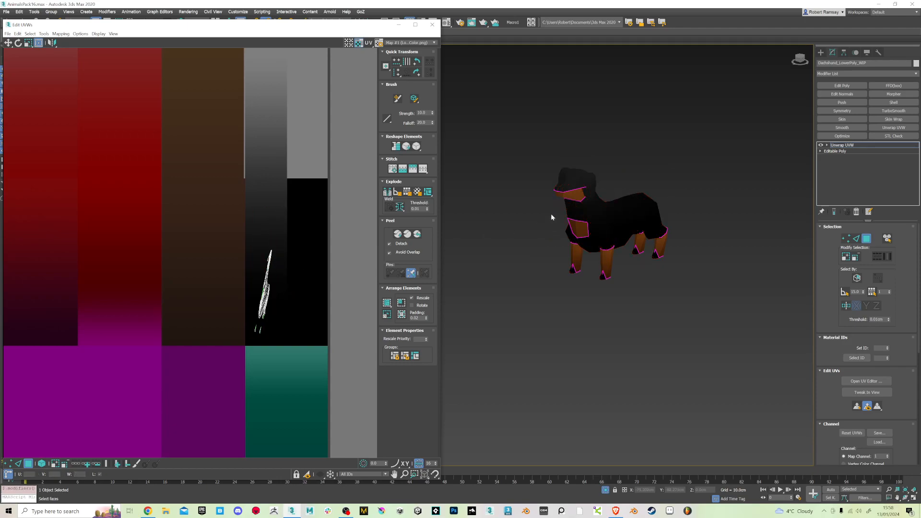
Close the UV editor and collapse the Unwrap UVW modifier into the dachshund's Editable Poly
alt+middle_drag(539, 222, 593, 198)
click(431, 26)
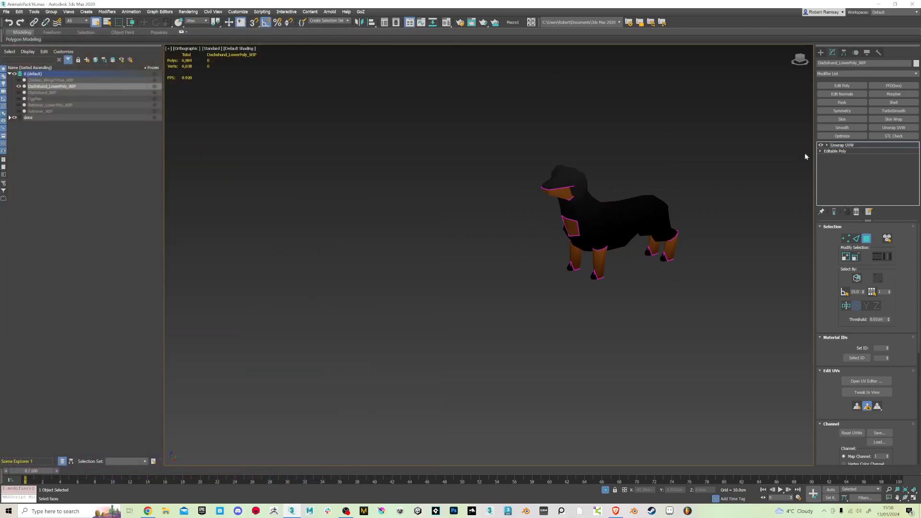
right_click(837, 149)
click(844, 205)
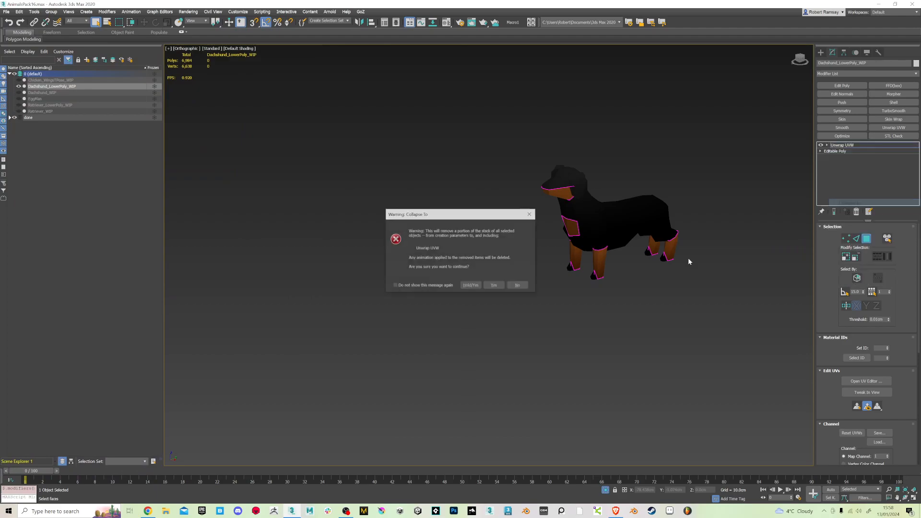
click(494, 285)
Exit isolation of the finished dachshund and isolate the grey Dachshund_WIP model beside it
key(alt+q)
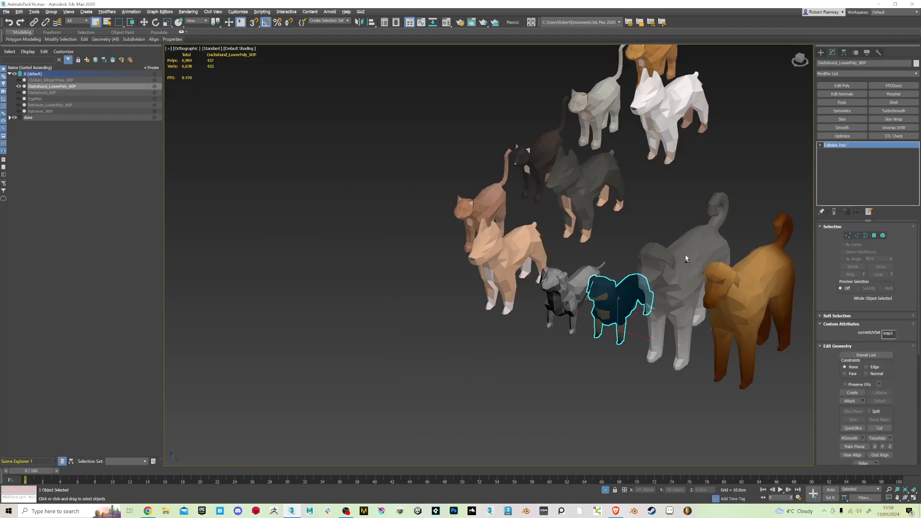
click(597, 357)
scroll(380, 206, down, 3)
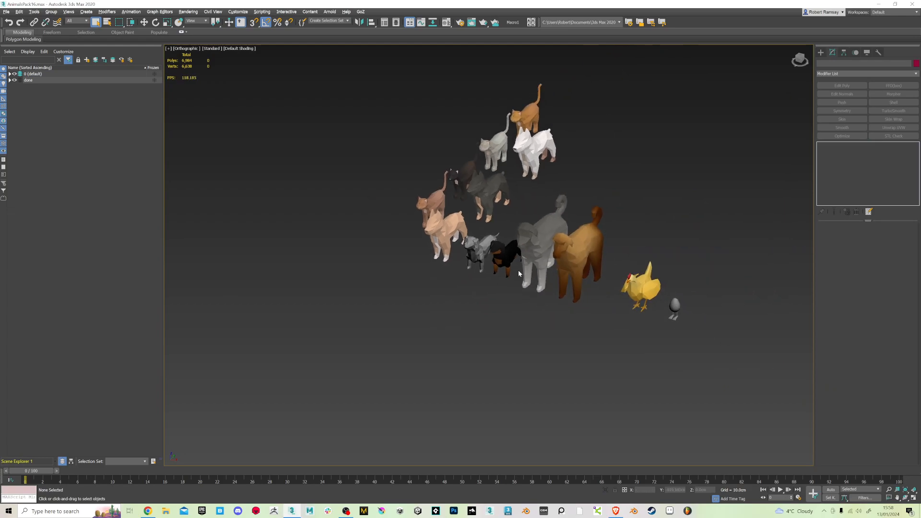
click(483, 249)
key(alt+q)
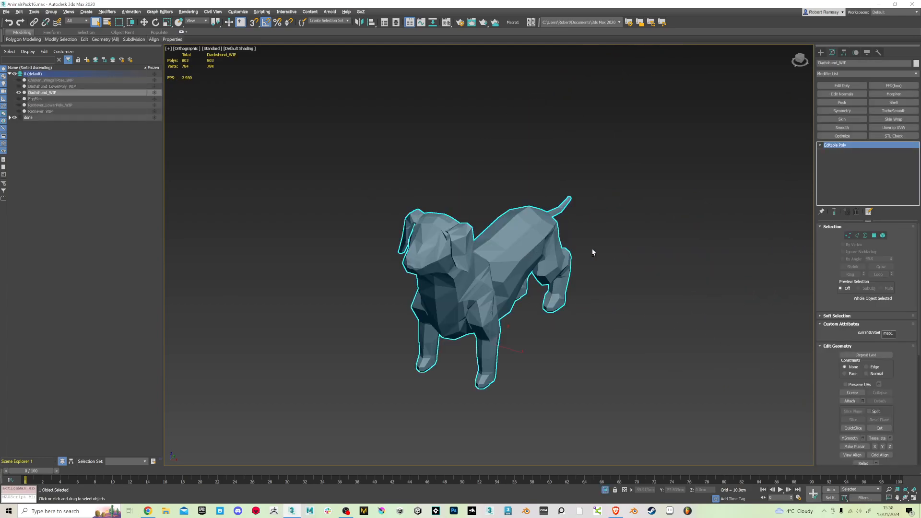
alt+middle_drag(581, 250, 591, 251)
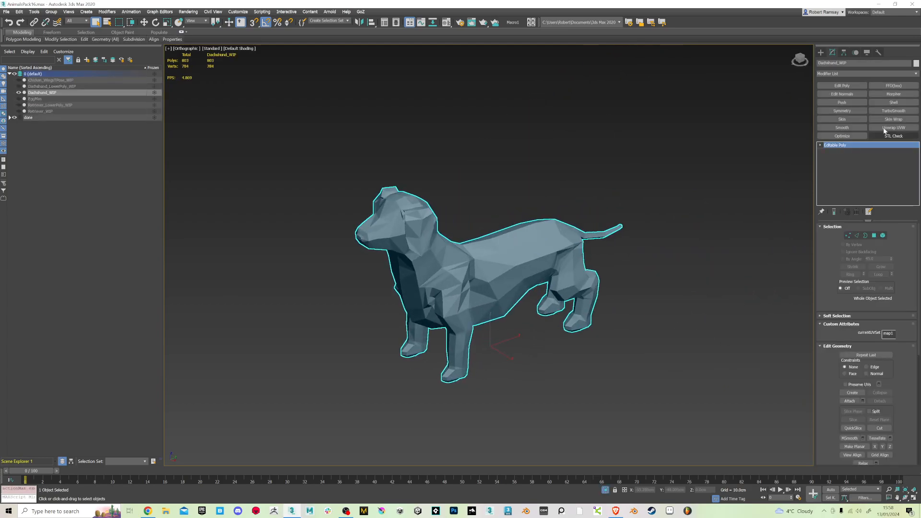
click(820, 145)
click(892, 130)
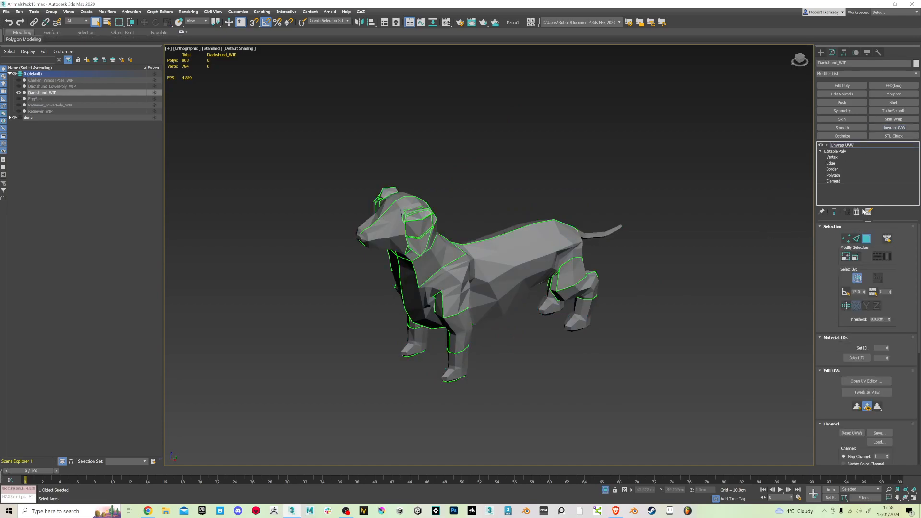
click(847, 146)
click(859, 214)
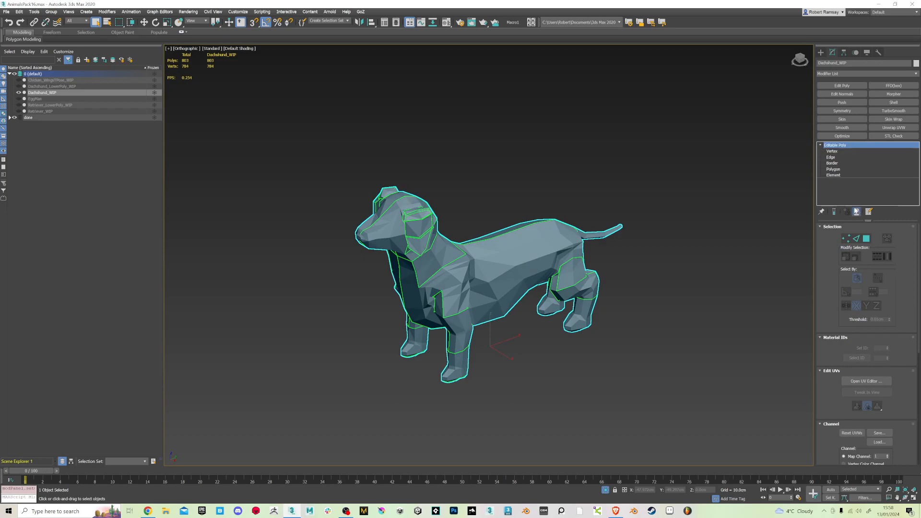
Assign the Gradients material to the Dachshund_WIP model and close the material editor
key(m)
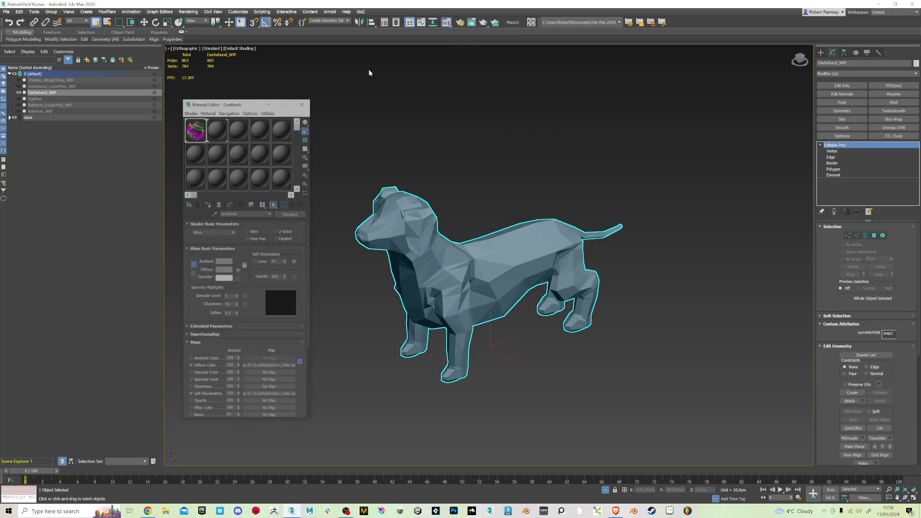
click(208, 204)
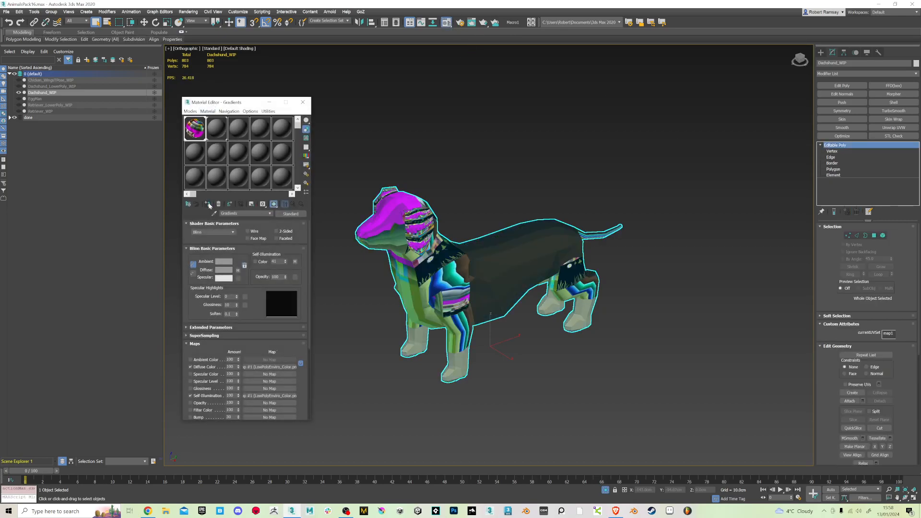
click(303, 102)
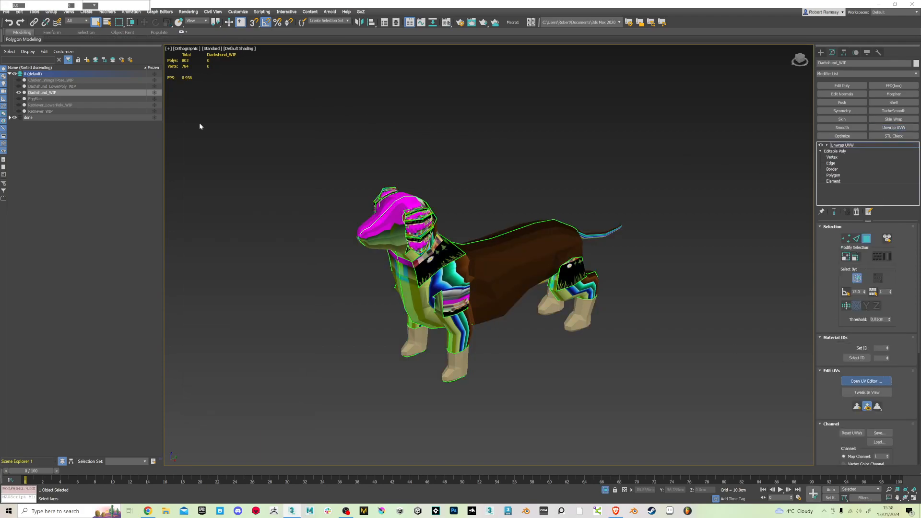
Display the Map #1 colour texture behind the UVs and enlarge the UV editor
click(144, 42)
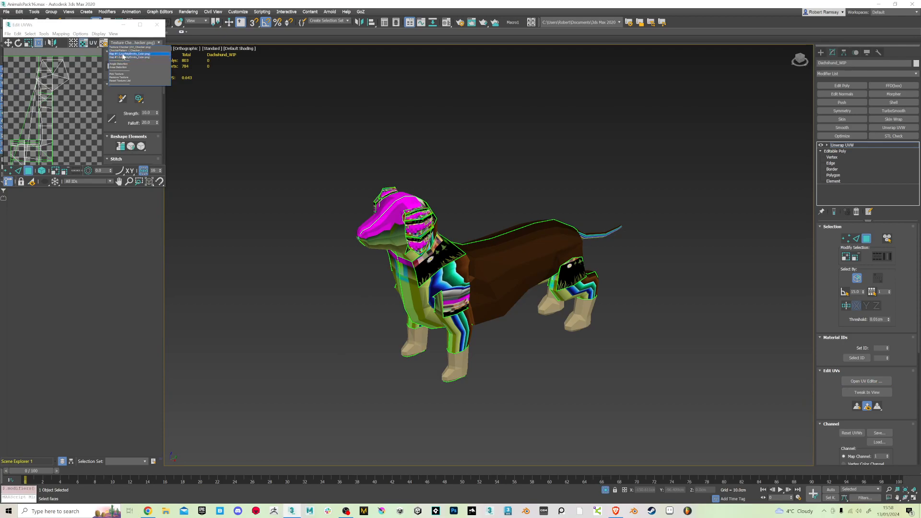
click(123, 54)
drag(165, 187, 288, 225)
Select all the dachshund's faces by material ID 1 and planar-map their UVs from the side view
key(ctrl+a)
alt+middle_drag(583, 178, 578, 170)
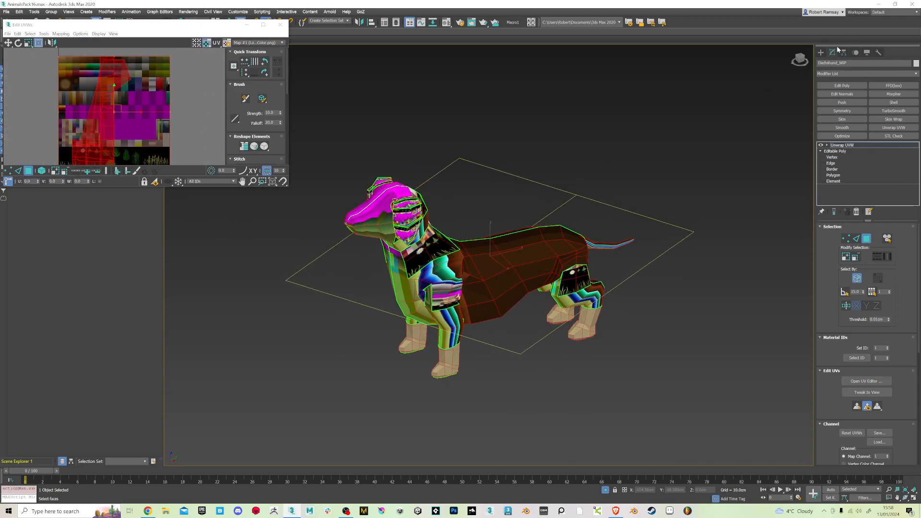
click(856, 358)
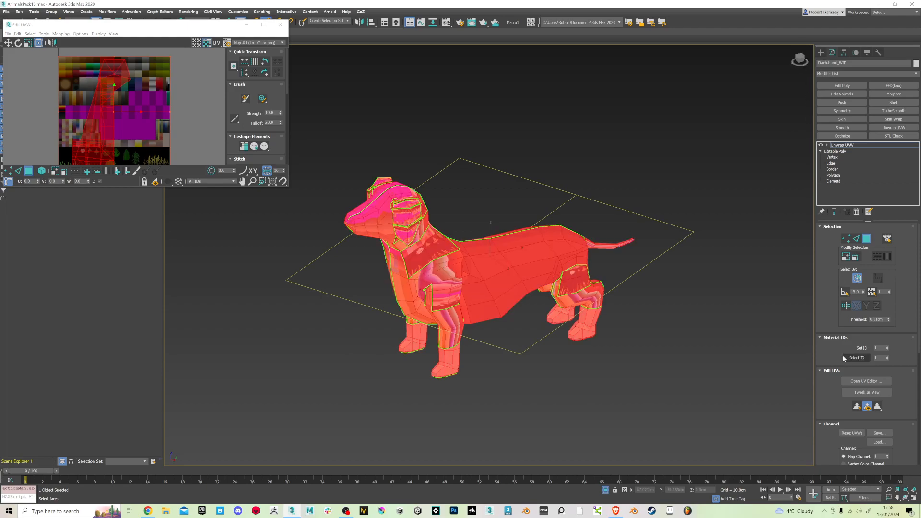
scroll(821, 415, down, 3)
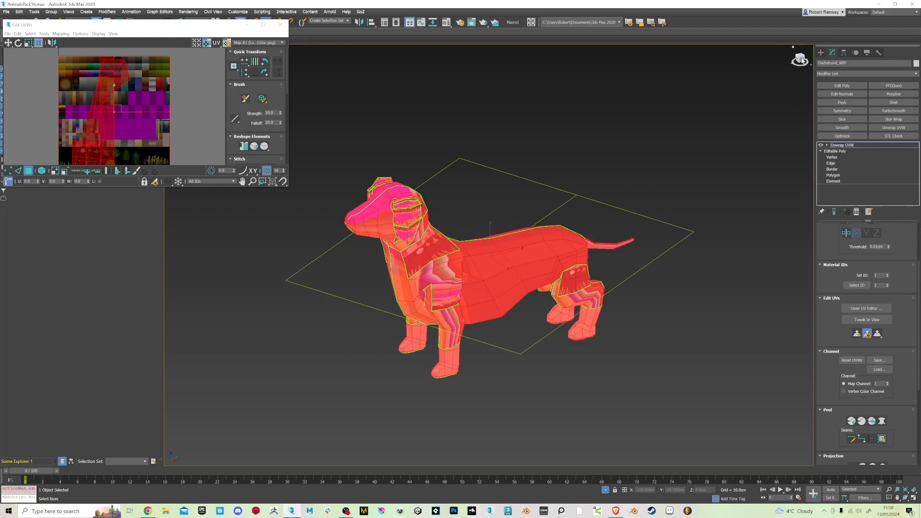
click(800, 59)
scroll(873, 364, down, 5)
click(854, 346)
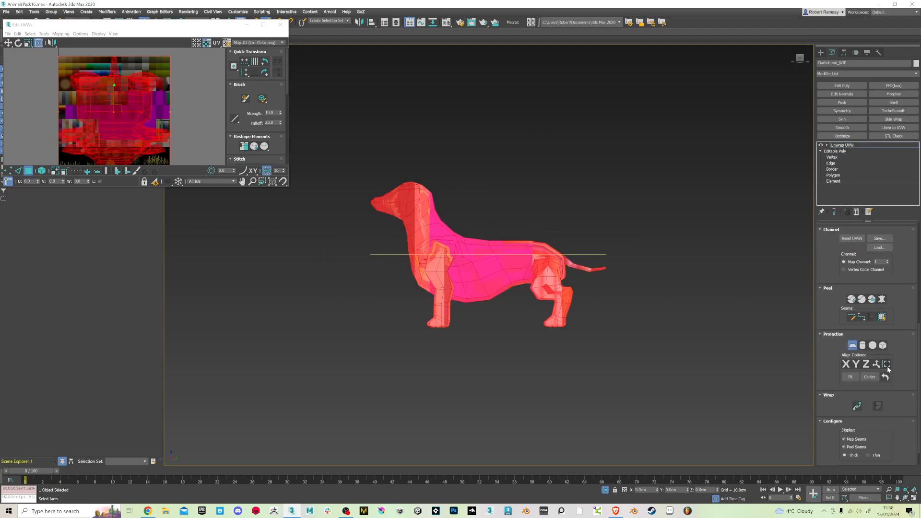
Enlarge the UV editor further and scale the whole dachshund's UV layout down over the round brown swatch
drag(289, 188, 483, 389)
click(271, 228)
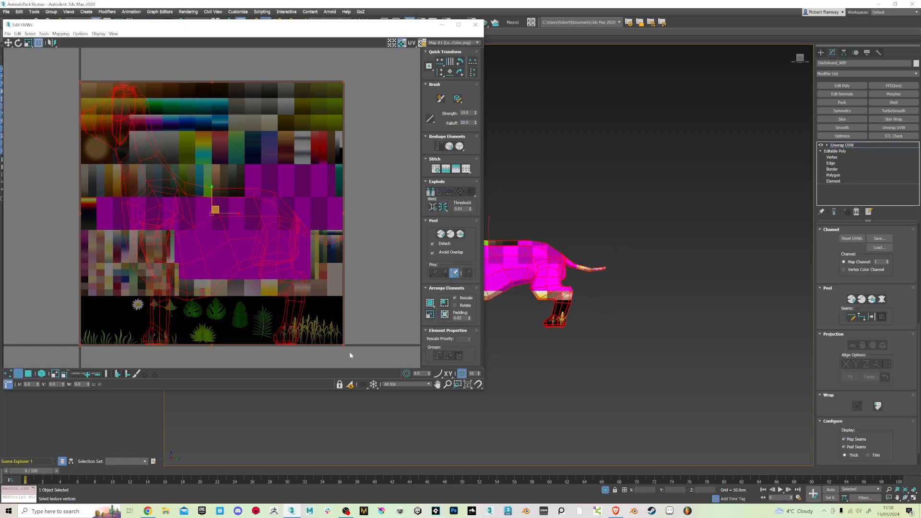
drag(345, 344, 80, 238)
scroll(107, 91, up, 2)
scroll(107, 91, up, 2)
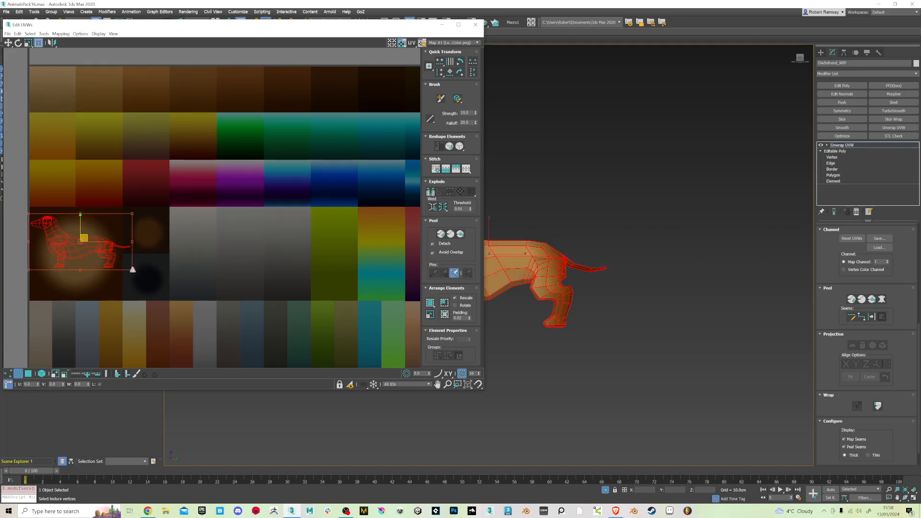
Shrink and reposition the dachshund's UVs so they sit fully inside the round brown swatch
drag(133, 270, 89, 270)
drag(65, 241, 74, 244)
middle_drag(611, 226, 738, 225)
mouse_move(102, 280)
mouse_down()
mouse_move(77, 240)
mouse_move(75, 278)
mouse_move(72, 221)
mouse_move(65, 215)
mouse_move(62, 225)
mouse_move(78, 226)
mouse_move(77, 203)
mouse_move(64, 226)
mouse_move(86, 263)
mouse_move(82, 229)
mouse_move(88, 261)
mouse_up()
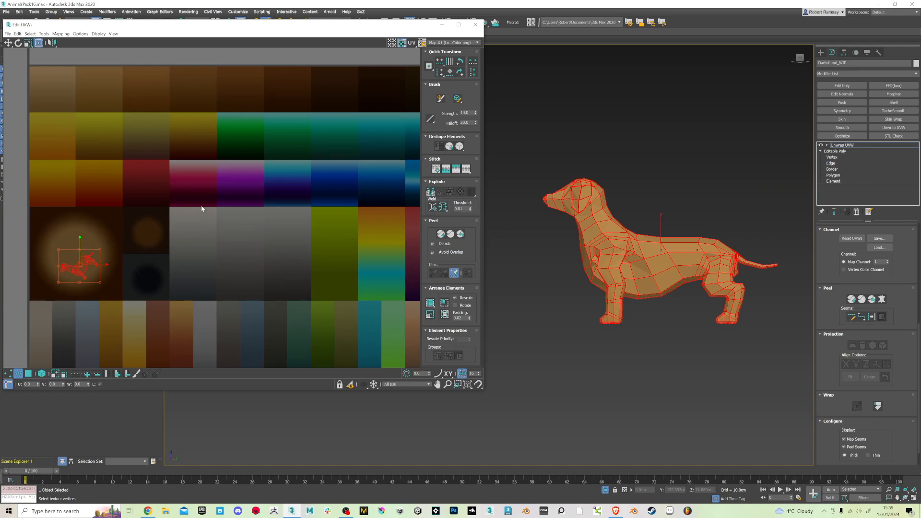
Move the dachshund's UVs onto the orange-brown to dark-red gradient swatch and size them to fit inside it
ctrl+alt+middle_drag(196, 216, 206, 242)
drag(154, 234, 361, 253)
scroll(384, 227, up, 4)
drag(349, 221, 348, 236)
drag(360, 268, 348, 223)
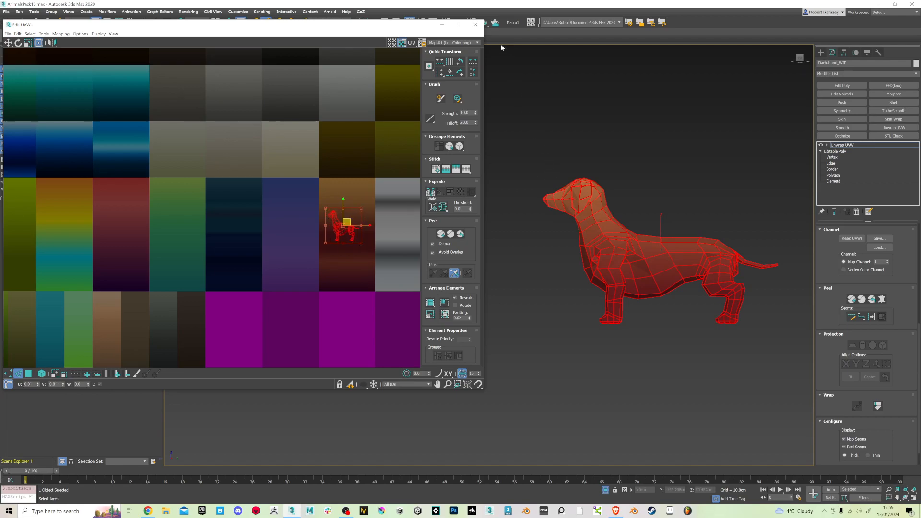
click(475, 25)
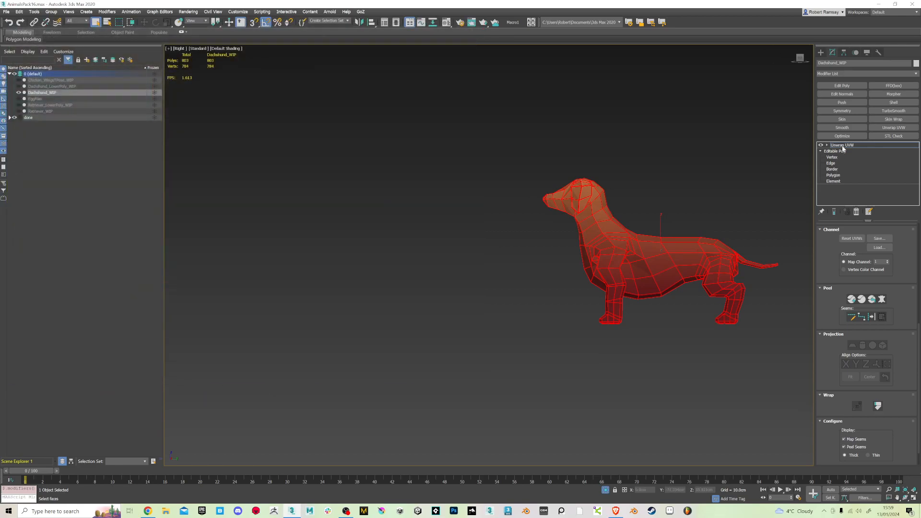
alt+middle_drag(606, 220, 678, 253)
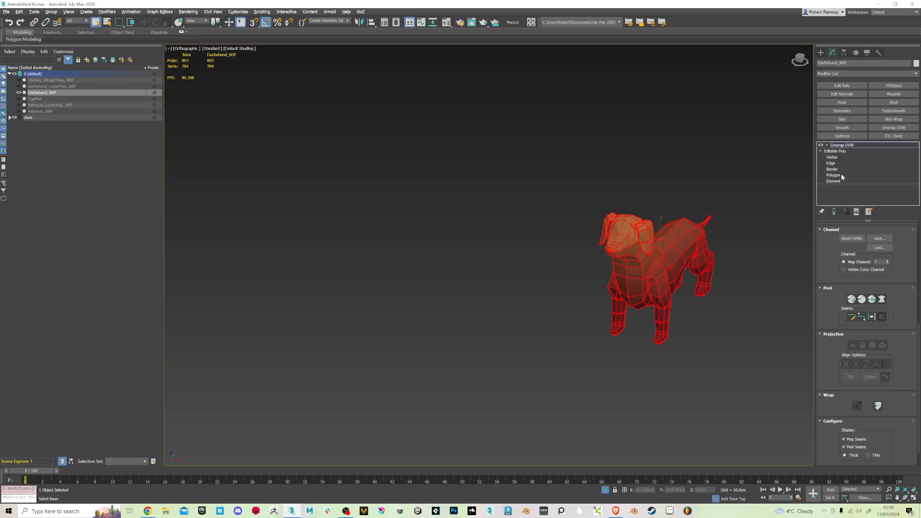
drag(835, 244, 838, 359)
click(863, 298)
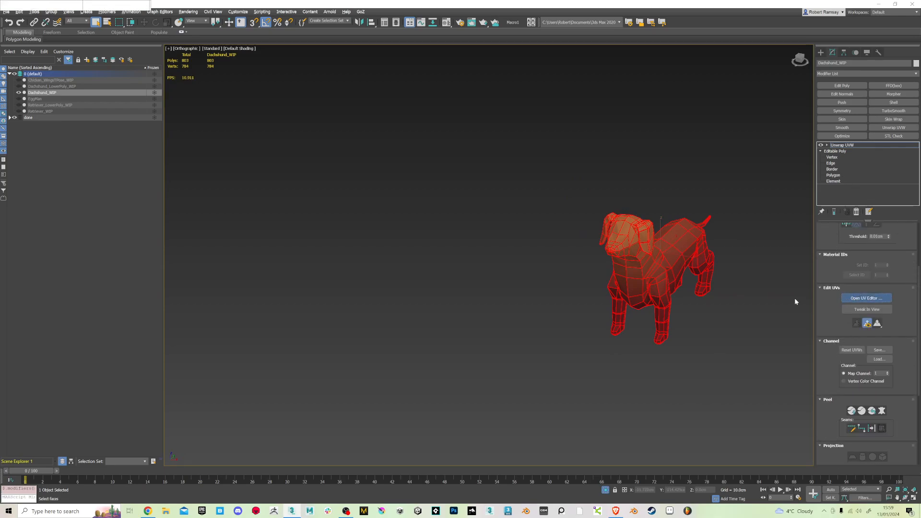
Switch Unwrap UVW to polygon selection, pick the faces at the nose tip and grow the selection over the whole nose
scroll(396, 229, up, 3)
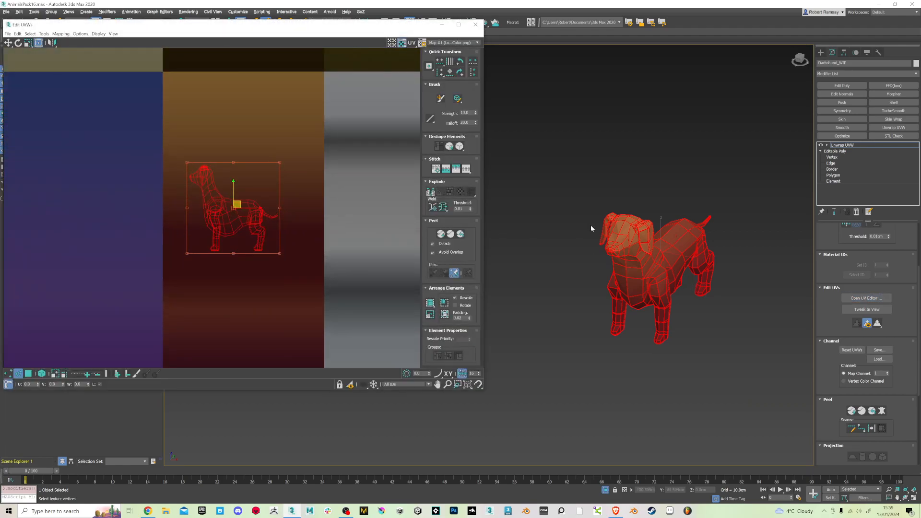
scroll(616, 256, up, 5)
scroll(579, 263, up, 5)
click(577, 324)
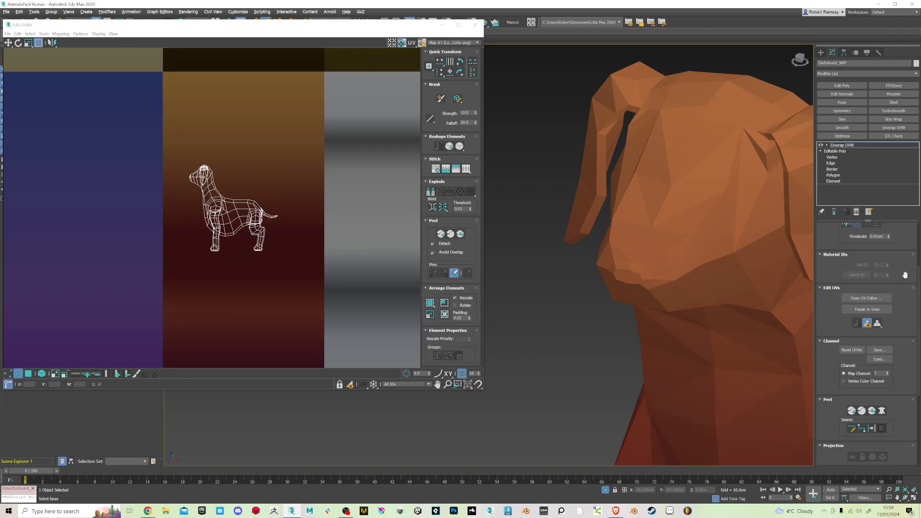
click(827, 145)
click(843, 157)
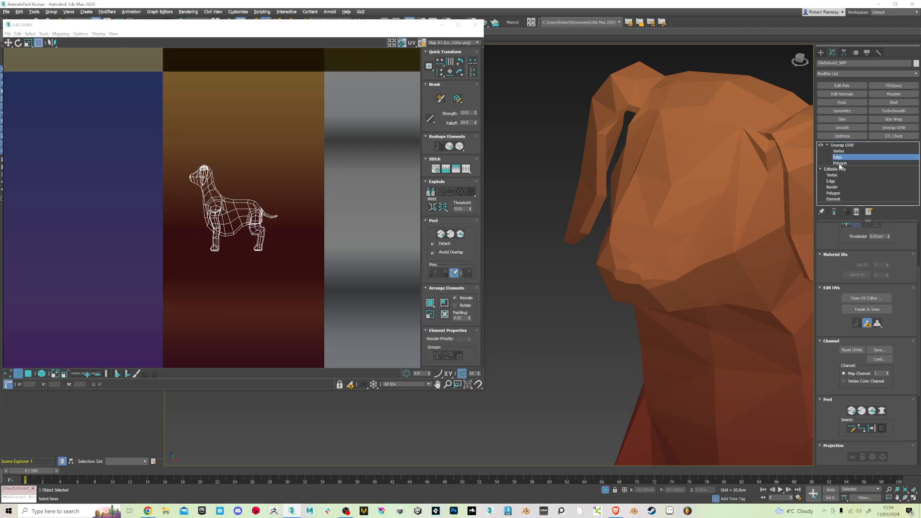
click(839, 163)
click(626, 273)
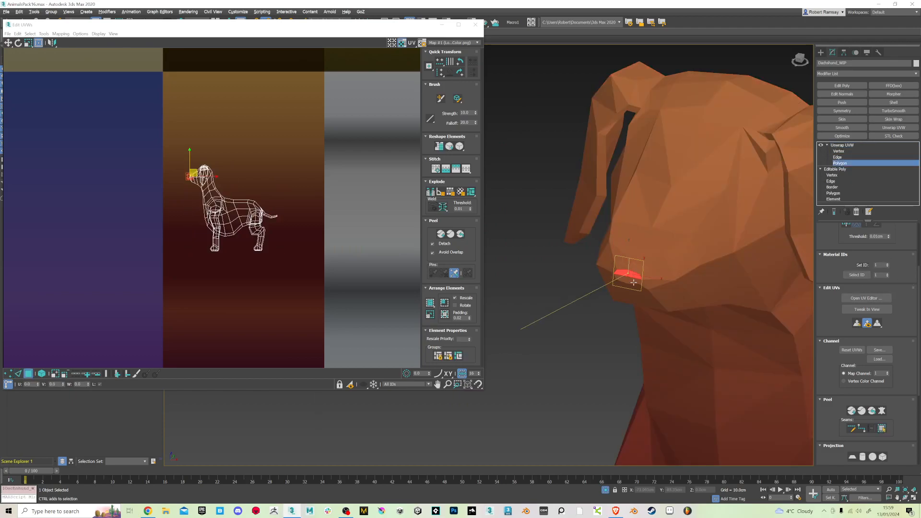
scroll(851, 374, up, 3)
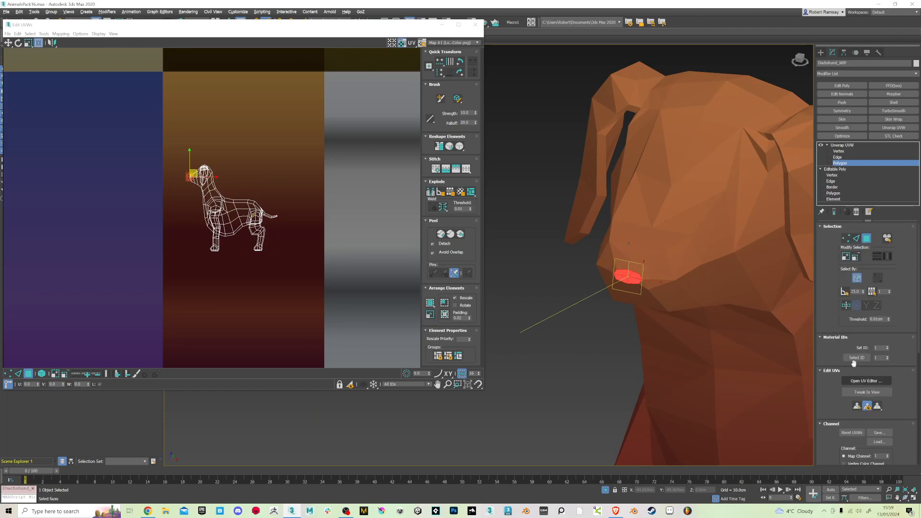
click(846, 257)
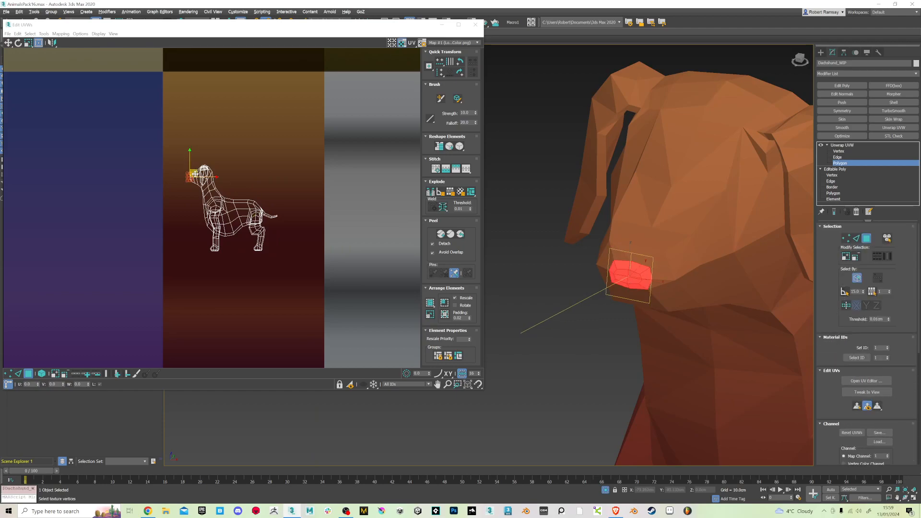
Break the selected nose UVs away from the rest of the dachshund's UV layout
right_click(188, 174)
click(164, 195)
ctrl+alt+middle_drag(243, 138, 237, 244)
middle_drag(237, 245, 284, 295)
Planar-map the nose faces from the straight front view of the head
alt+middle_drag(584, 252, 604, 247)
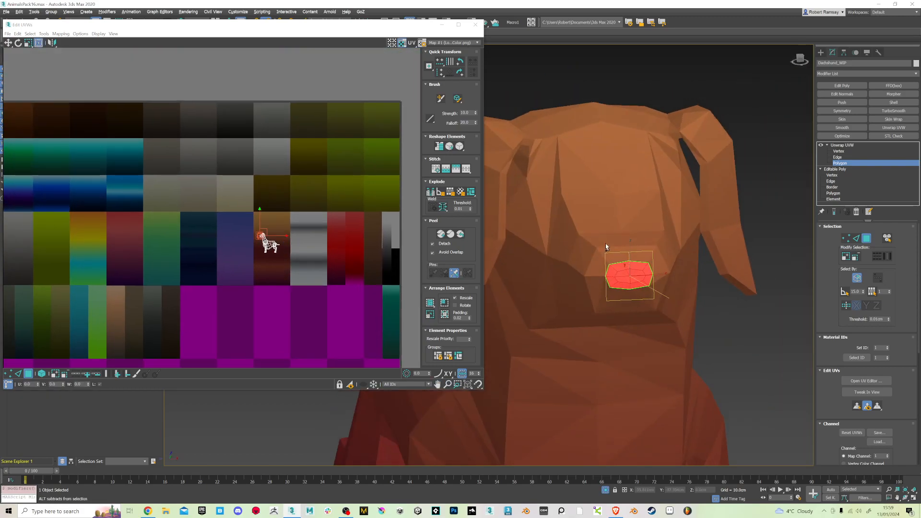
click(800, 59)
key(z)
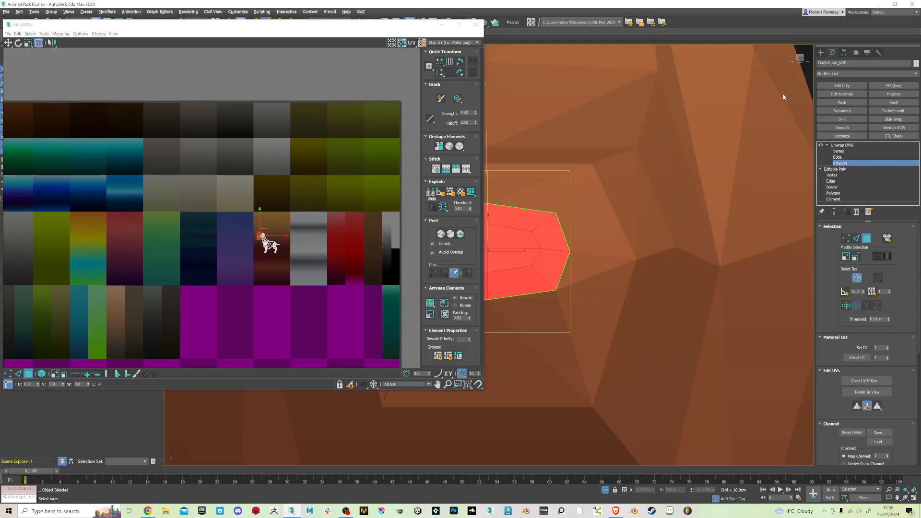
scroll(635, 174, down, 4)
scroll(681, 246, up, 4)
middle_drag(557, 226, 617, 223)
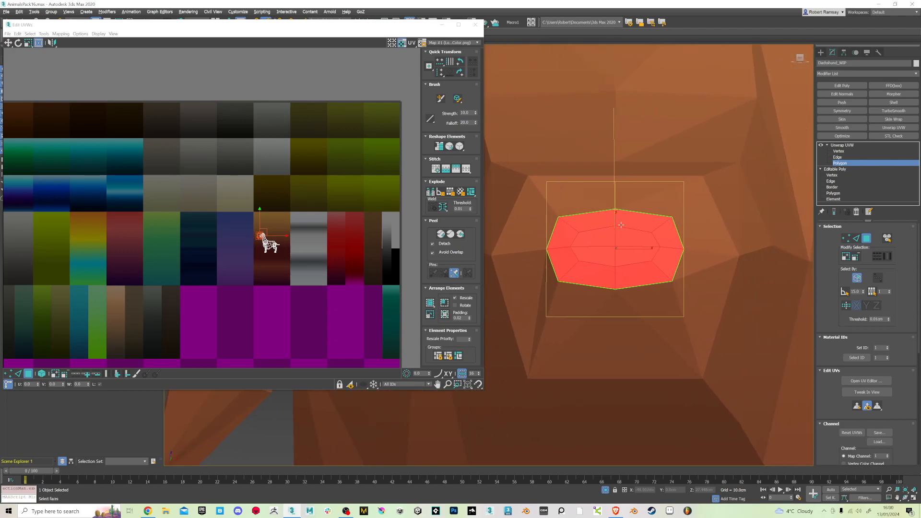
scroll(848, 312, down, 5)
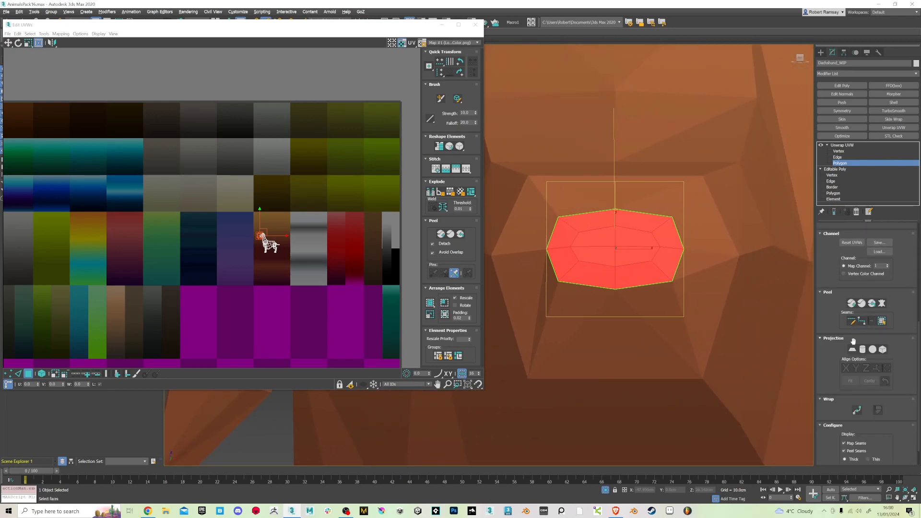
click(852, 349)
scroll(198, 246, down, 3)
scroll(198, 246, down, 4)
Scale the projected nose UVs down to roughly the size of a texture swatch
key(3)
key(3)
drag(222, 255, 137, 167)
scroll(139, 166, up, 4)
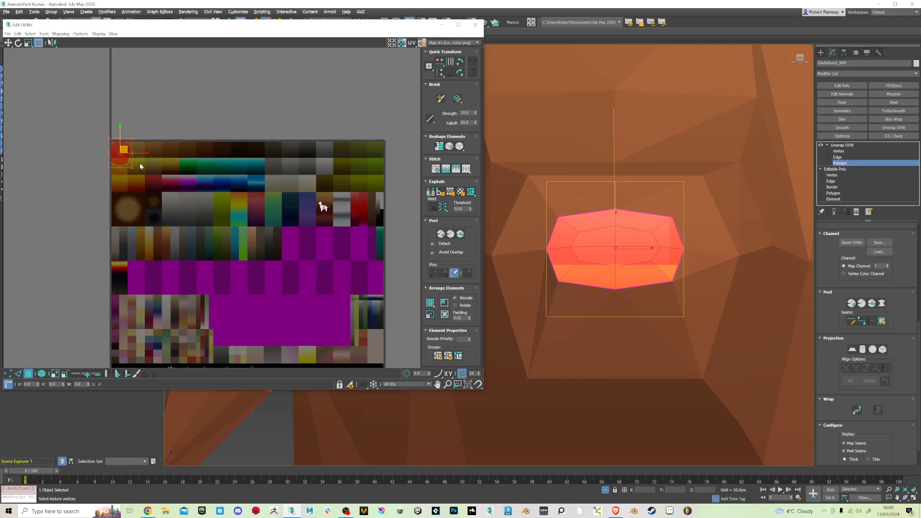
scroll(141, 166, up, 4)
Move the nose UVs across the texture onto the grey-to-black gradient swatch at its edge
drag(106, 138, 321, 205)
middle_drag(307, 213, 19, 222)
drag(33, 212, 383, 288)
middle_drag(365, 274, 235, 181)
scroll(234, 181, up, 4)
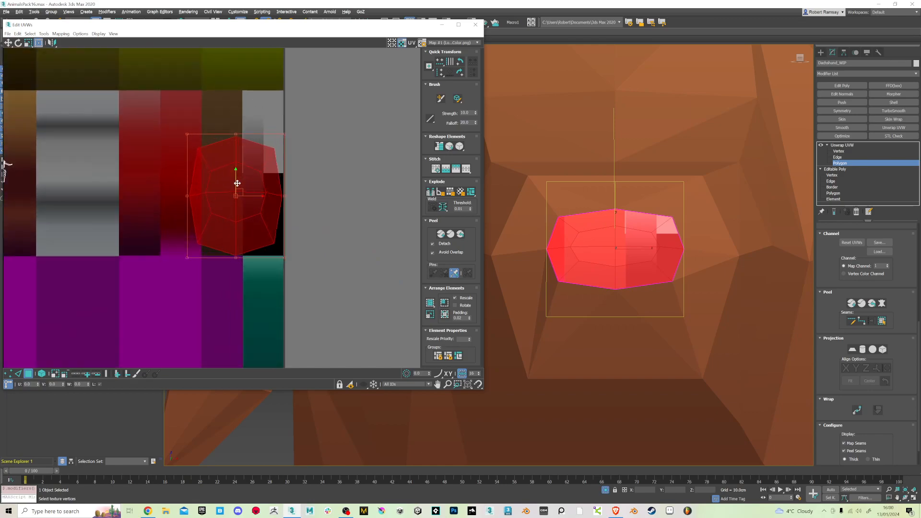
Shrink the nose UVs into the black end of the narrow gradient and stretch them vertically to shade the nose
drag(187, 134, 257, 241)
click(236, 199)
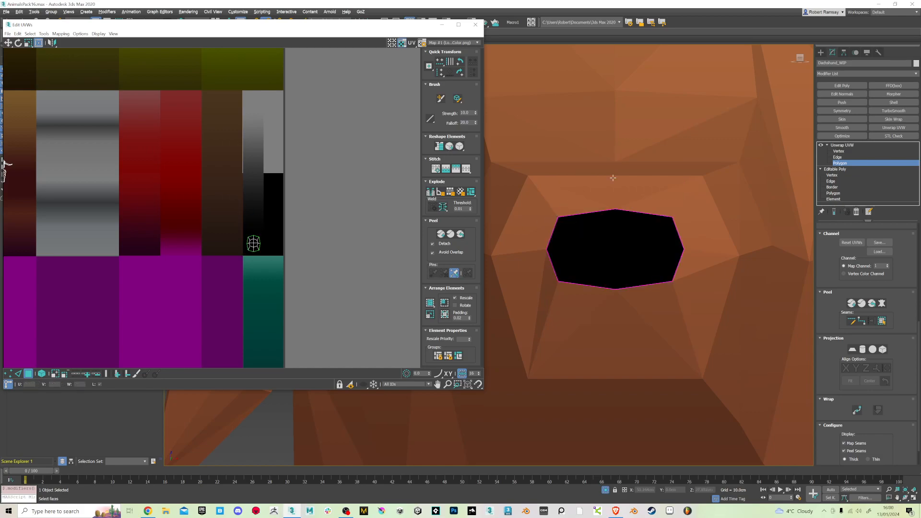
scroll(645, 159, down, 2)
click(255, 238)
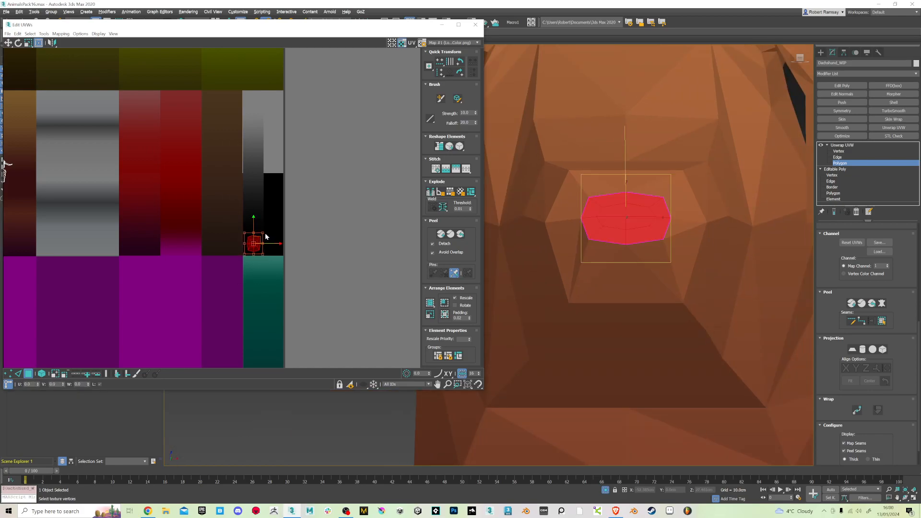
drag(260, 233, 262, 170)
click(279, 172)
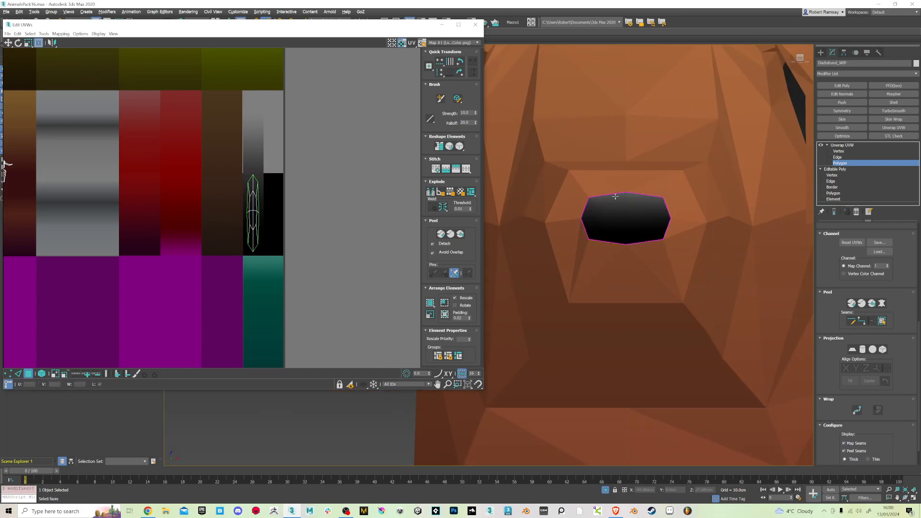
Collapse the dachshund's Unwrap UVW modifier into the Editable Poly and bring the other animals back into view
scroll(677, 245, down, 8)
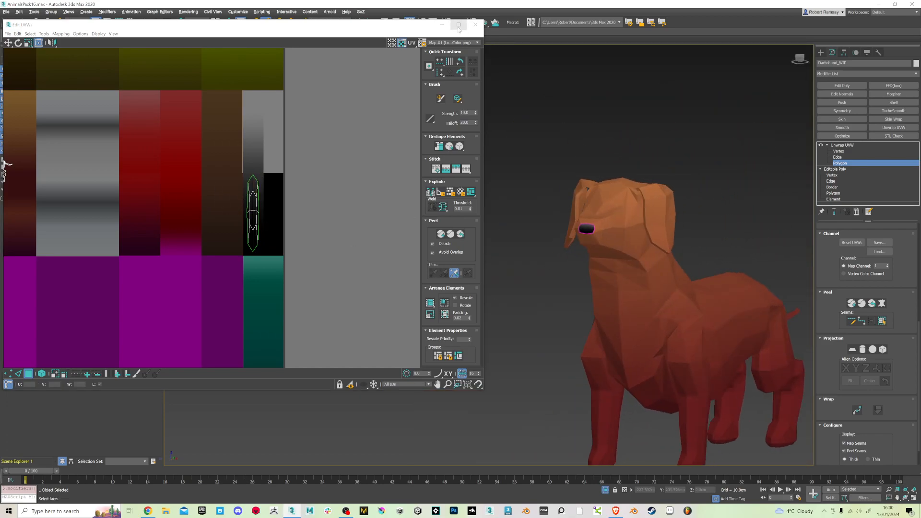
click(475, 24)
right_click(847, 146)
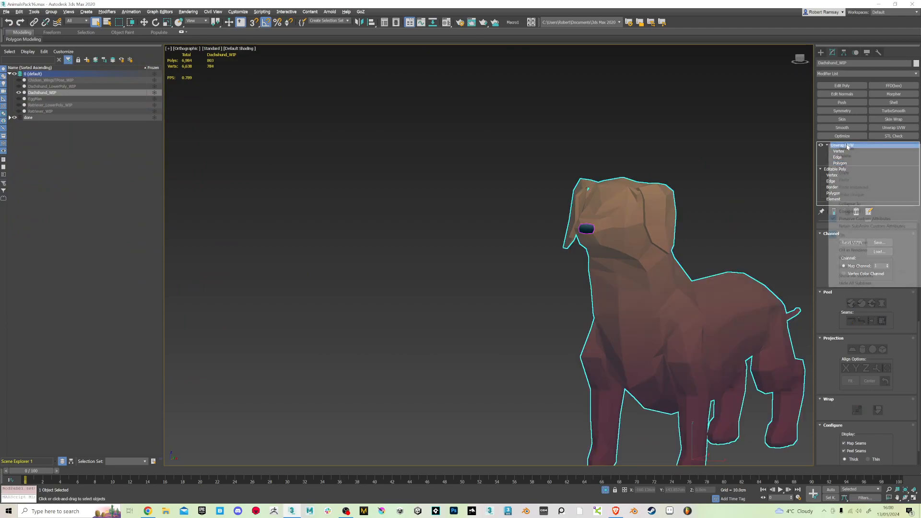
click(849, 204)
click(493, 285)
scroll(553, 249, down, 5)
key(alt+q)
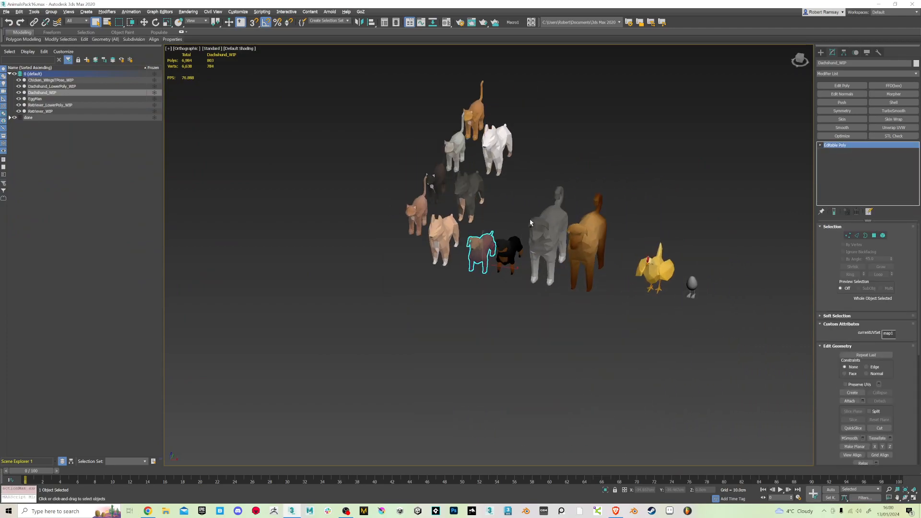
Save the scene and isolate the EggMan character in a straight side view
click(664, 197)
alt+middle_drag(647, 248, 625, 237)
scroll(626, 237, up, 4)
click(549, 275)
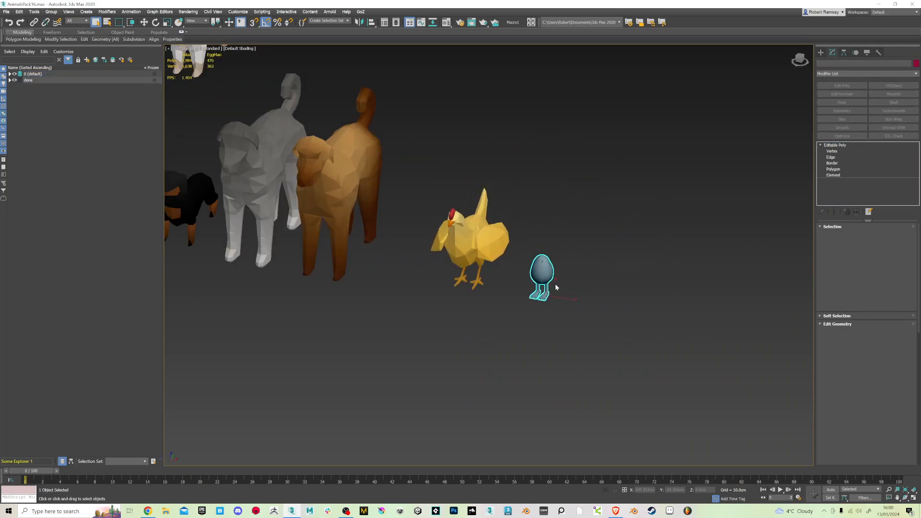
scroll(554, 284, up, 3)
key(ctrl+s)
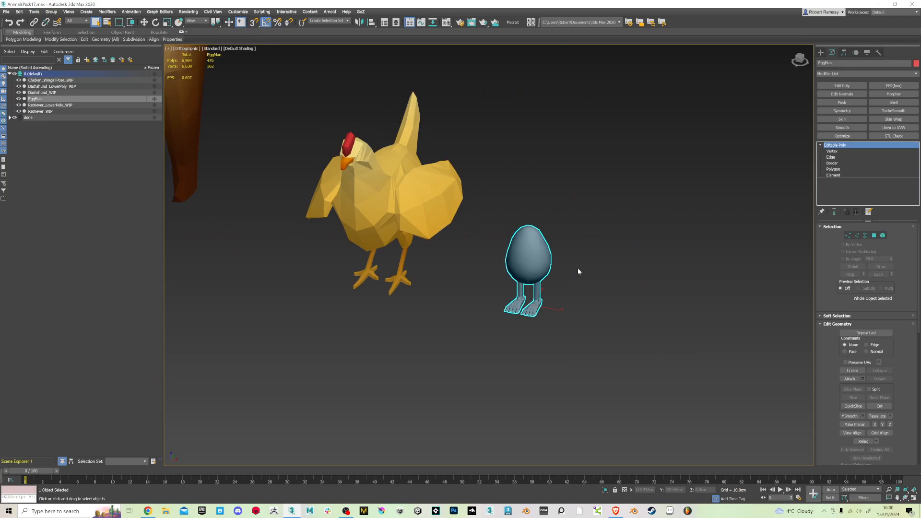
key(alt+q)
click(803, 61)
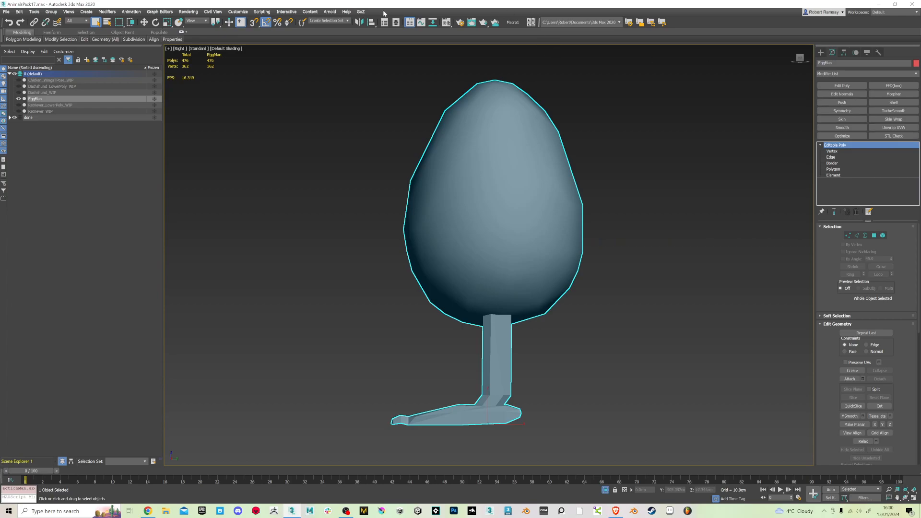
Assign the Gradients material to the EggMan character
key(m)
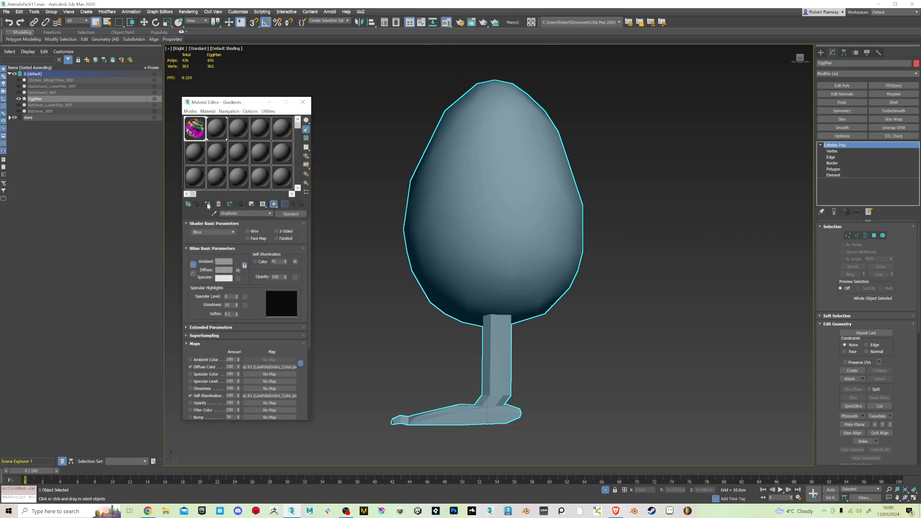
click(207, 205)
click(302, 102)
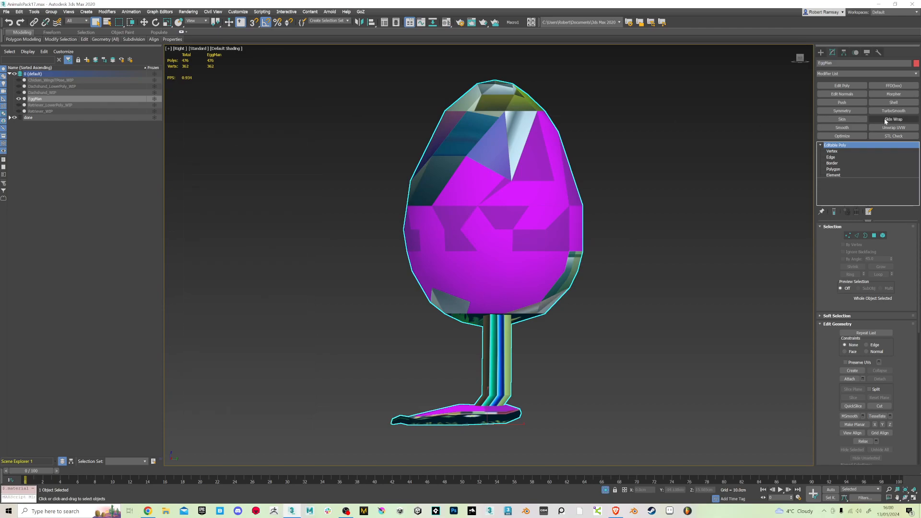
Add an Unwrap UVW modifier to EggMan and planar-map all its faces from the side view
click(894, 128)
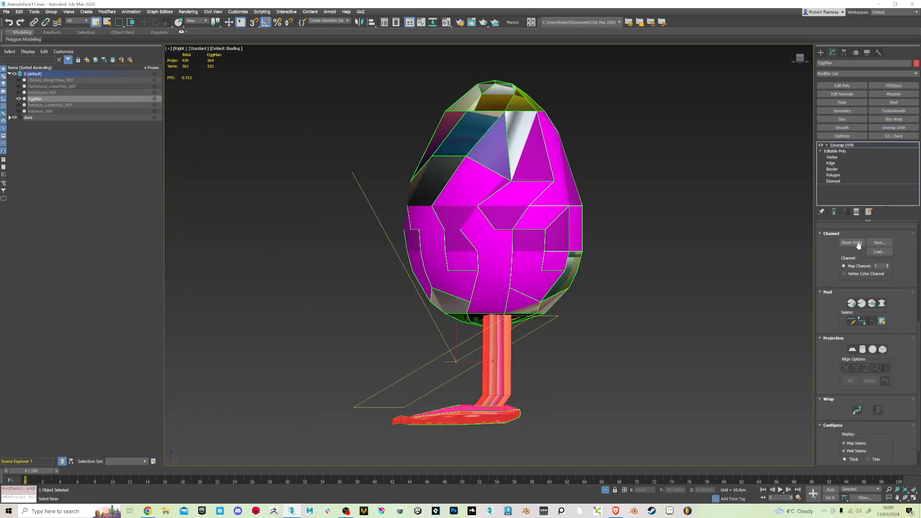
scroll(854, 400, up, 3)
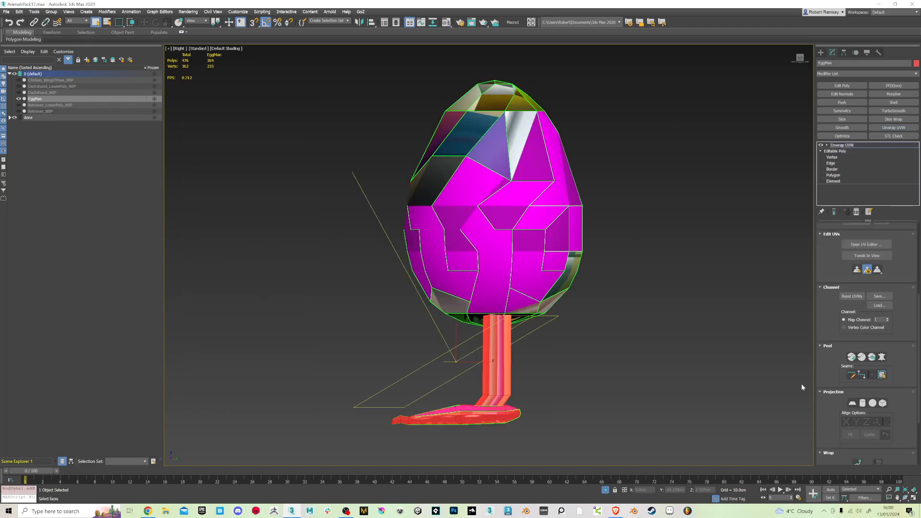
click(856, 246)
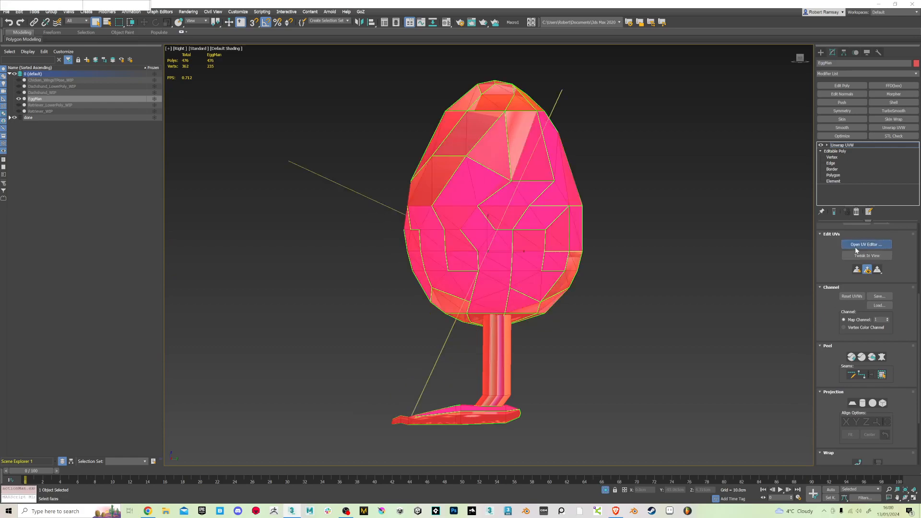
scroll(859, 287, down, 3)
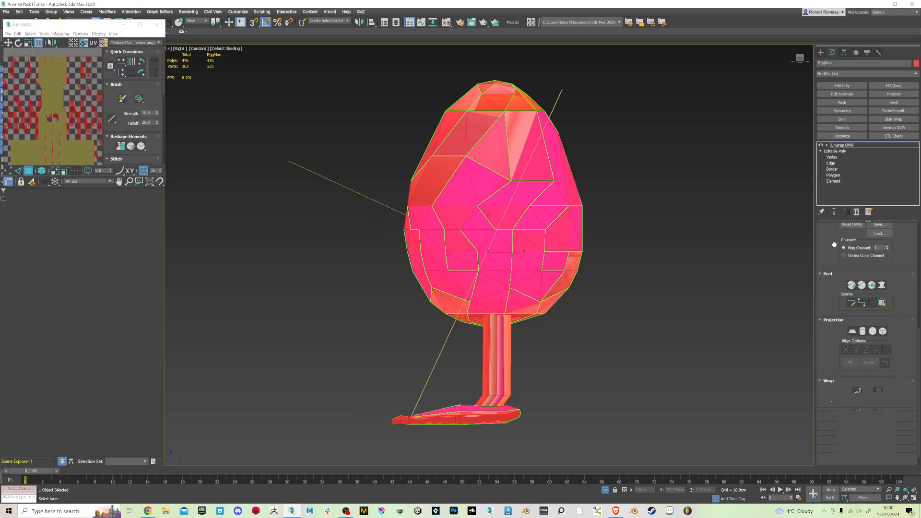
click(852, 323)
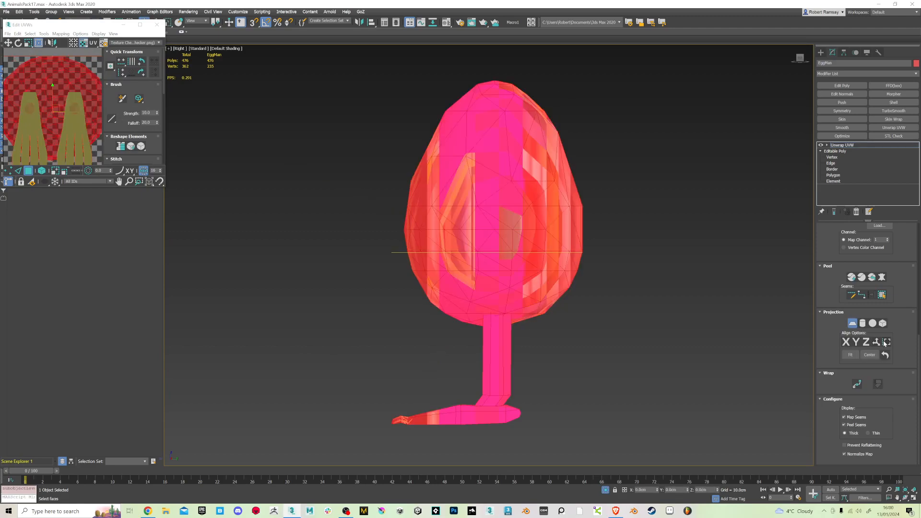
click(852, 323)
Enlarge the UV editor and show the LowPolyEnviro_Color gradient texture as its background
drag(165, 187, 334, 357)
click(305, 42)
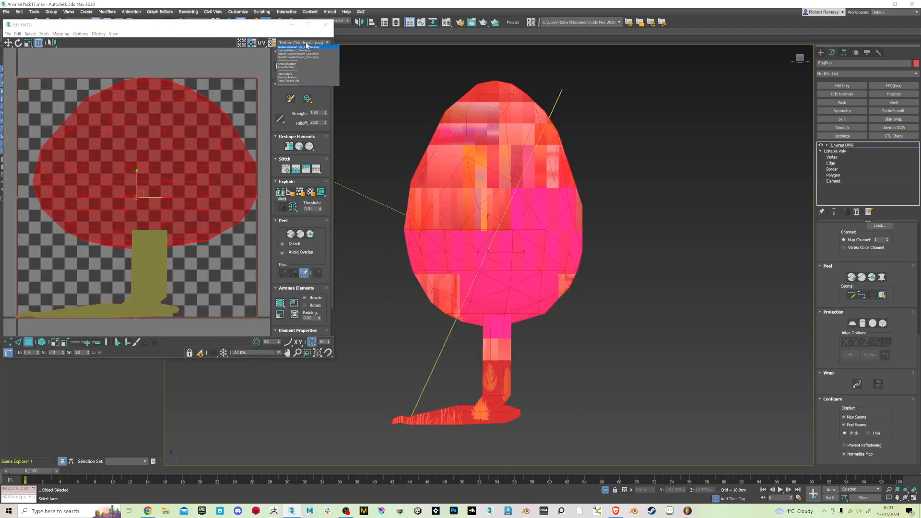
click(306, 57)
Scale EggMan's UVs down to about one swatch and place the egg part on the cream-coloured gradient
scroll(215, 224, down, 3)
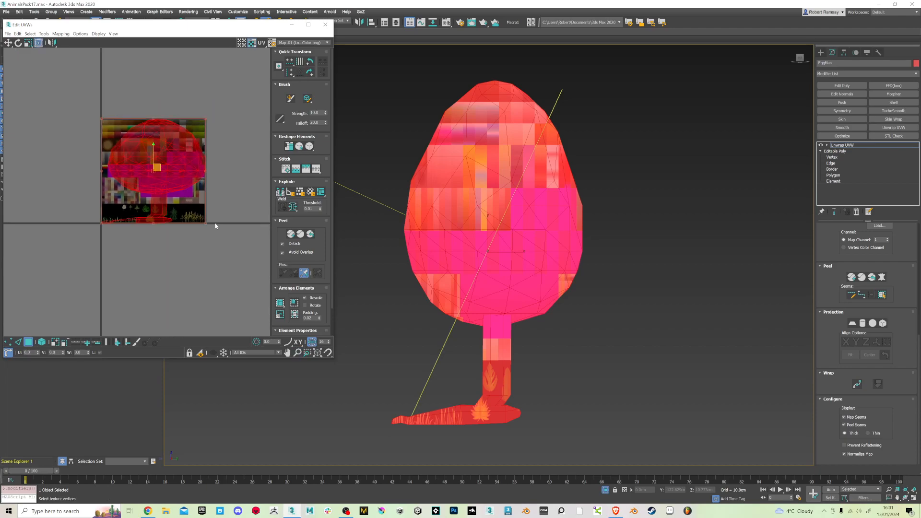
drag(205, 222, 253, 144)
scroll(117, 132, up, 3)
scroll(253, 144, up, 4)
middle_drag(247, 150, 98, 163)
drag(161, 226, 109, 180)
Select the leg and foot UVs and move them down clear of the egg's UVs
drag(41, 202, 103, 164)
middle_drag(98, 170, 181, 173)
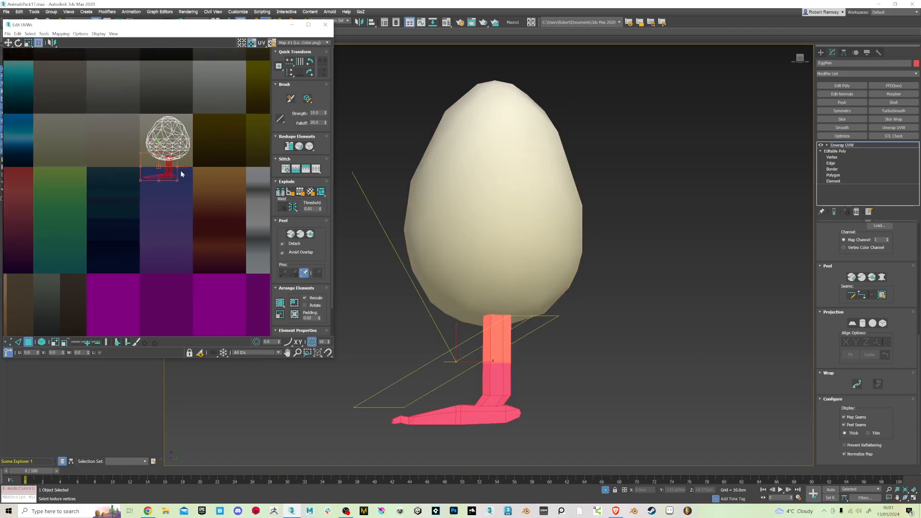
drag(161, 164, 161, 181)
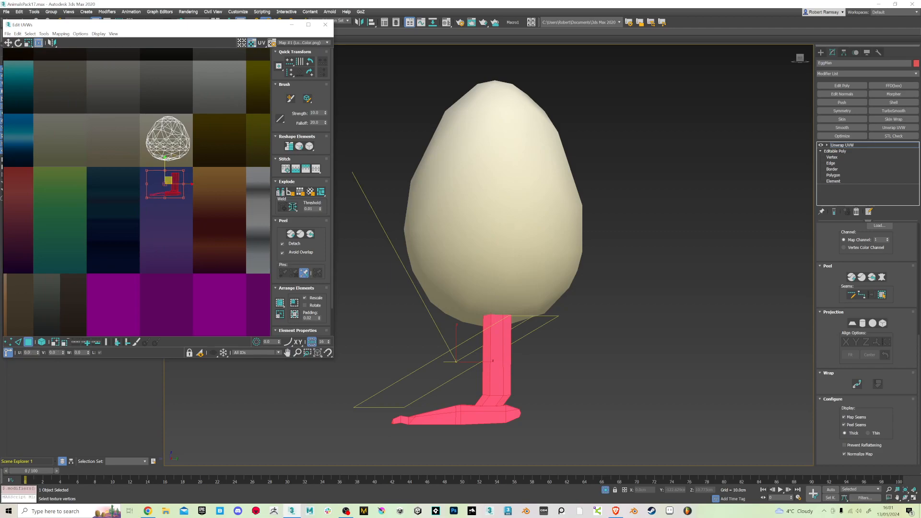
Move the leg and foot UVs across the texture onto the orange-to-red gradient swatch
scroll(161, 181, down, 4)
middle_drag(160, 159, 179, 183)
drag(190, 174, 66, 174)
middle_drag(91, 196, 227, 202)
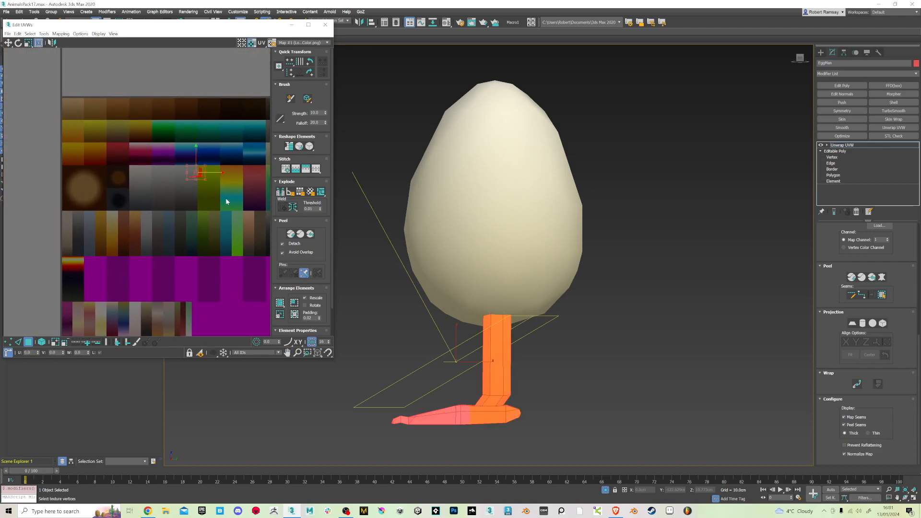
drag(198, 169, 100, 158)
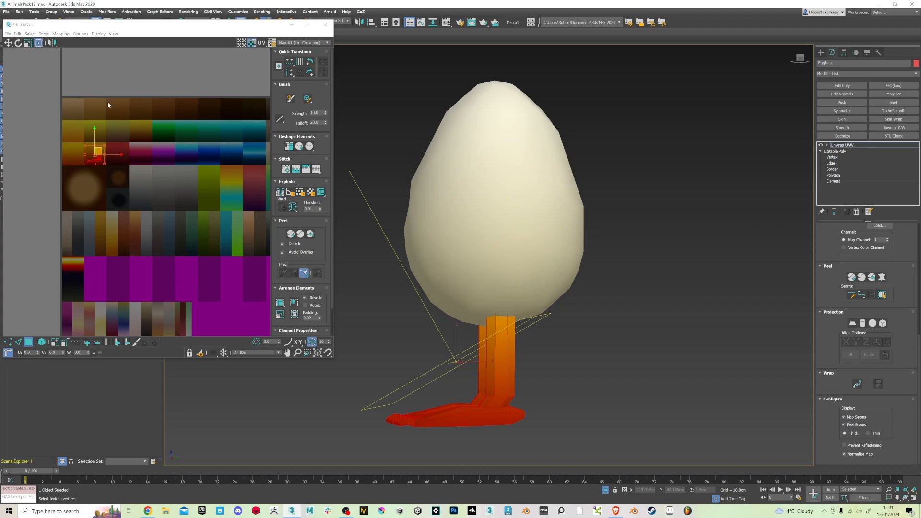
Rotate the leg UVs on their swatch so the legs shade from red-orange at the top to orange feet
click(309, 72)
middle_drag(534, 178, 537, 192)
alt+middle_drag(544, 238, 587, 251)
scroll(518, 178, down, 3)
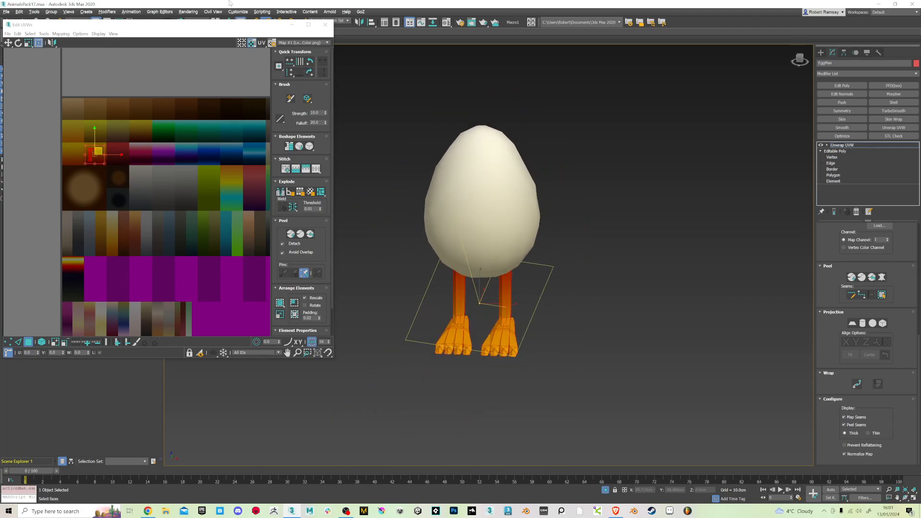
Close the UV editor, collapse EggMan's Unwrap UVW modifier and bring the other animals back into view
click(325, 24)
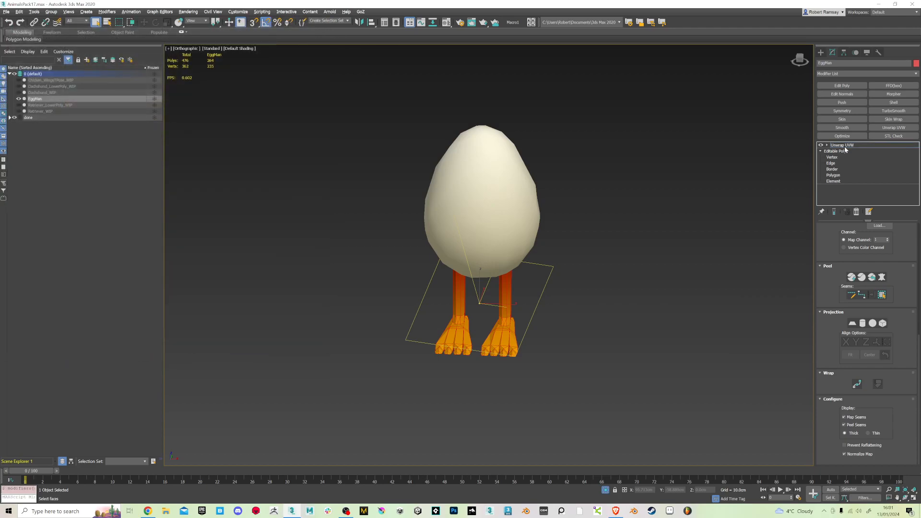
right_click(844, 149)
click(846, 206)
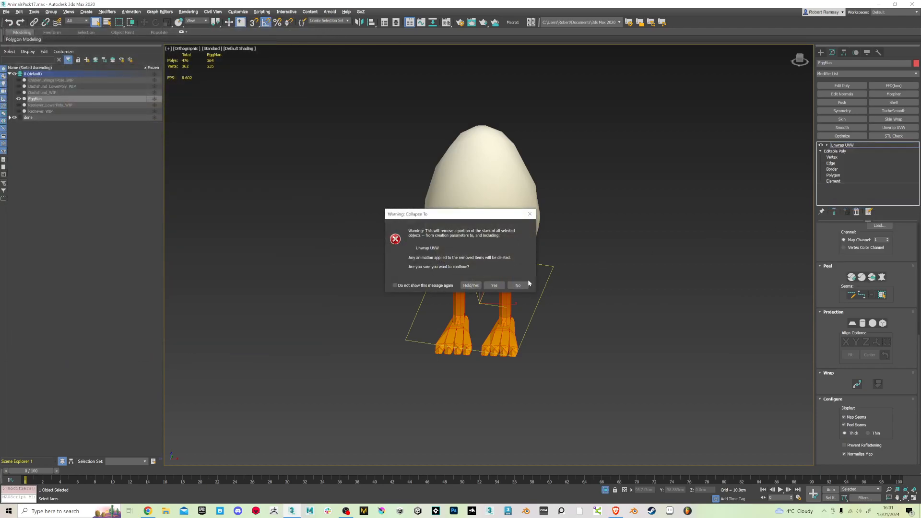
click(494, 286)
key(alt+q)
Examine the whole line-up of coloured animals from several angles, selecting the white corgi
scroll(629, 243, down, 5)
alt+middle_drag(628, 243, 626, 223)
click(799, 58)
alt+middle_drag(419, 211, 424, 153)
scroll(461, 237, up, 4)
middle_drag(473, 332, 461, 267)
click(462, 269)
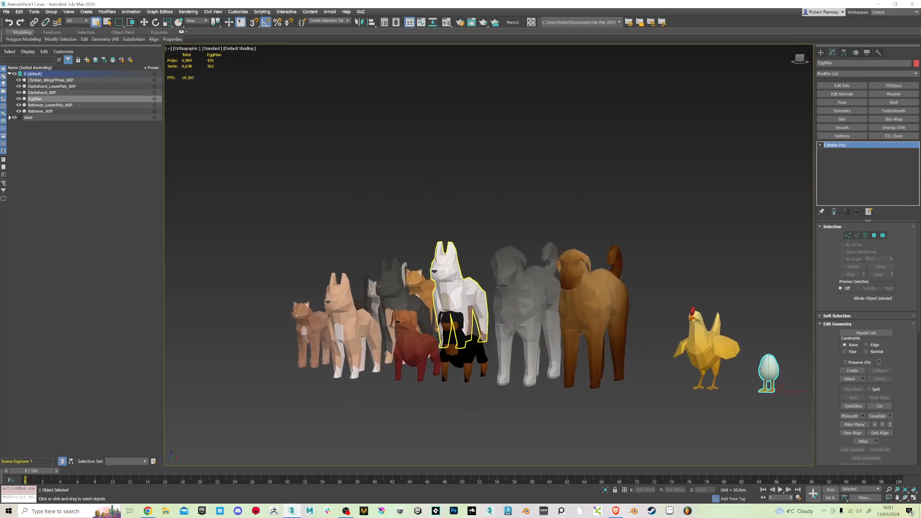
alt+middle_drag(605, 238, 721, 274)
alt+middle_drag(464, 222, 542, 214)
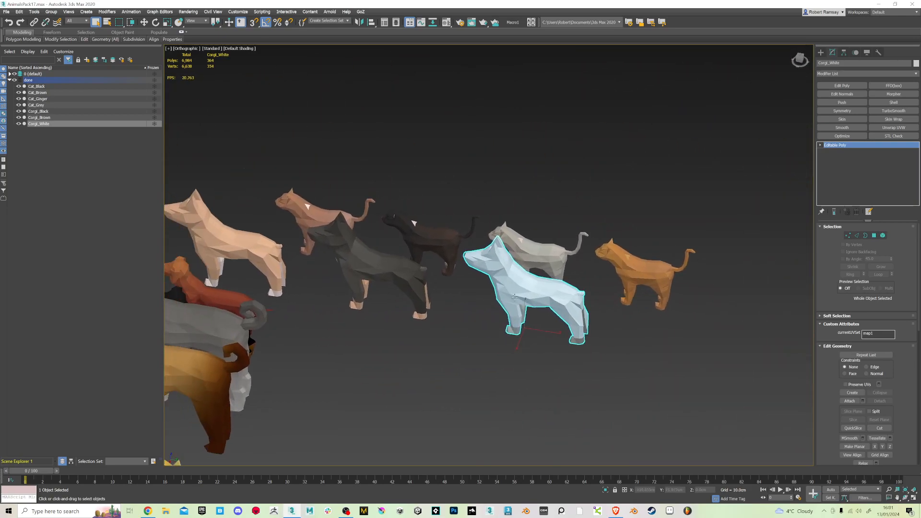